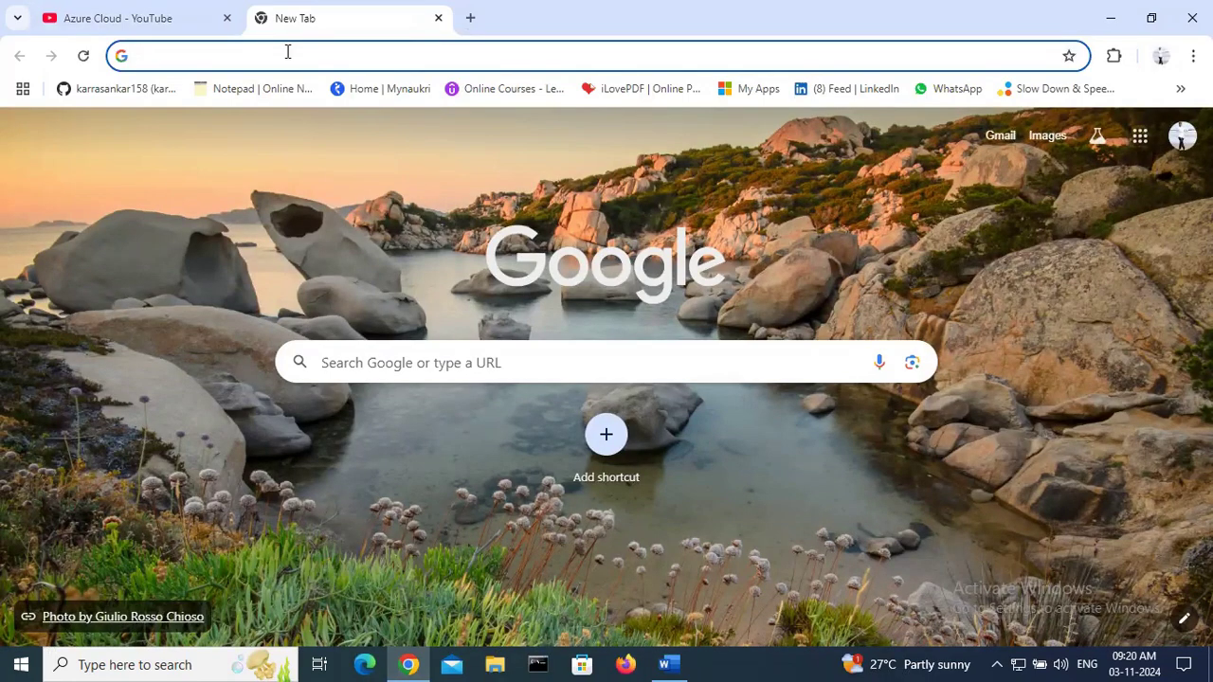
Step: Search the web for draw io and open the diagram editor with a blank diagram
type("dr")
key("Return")
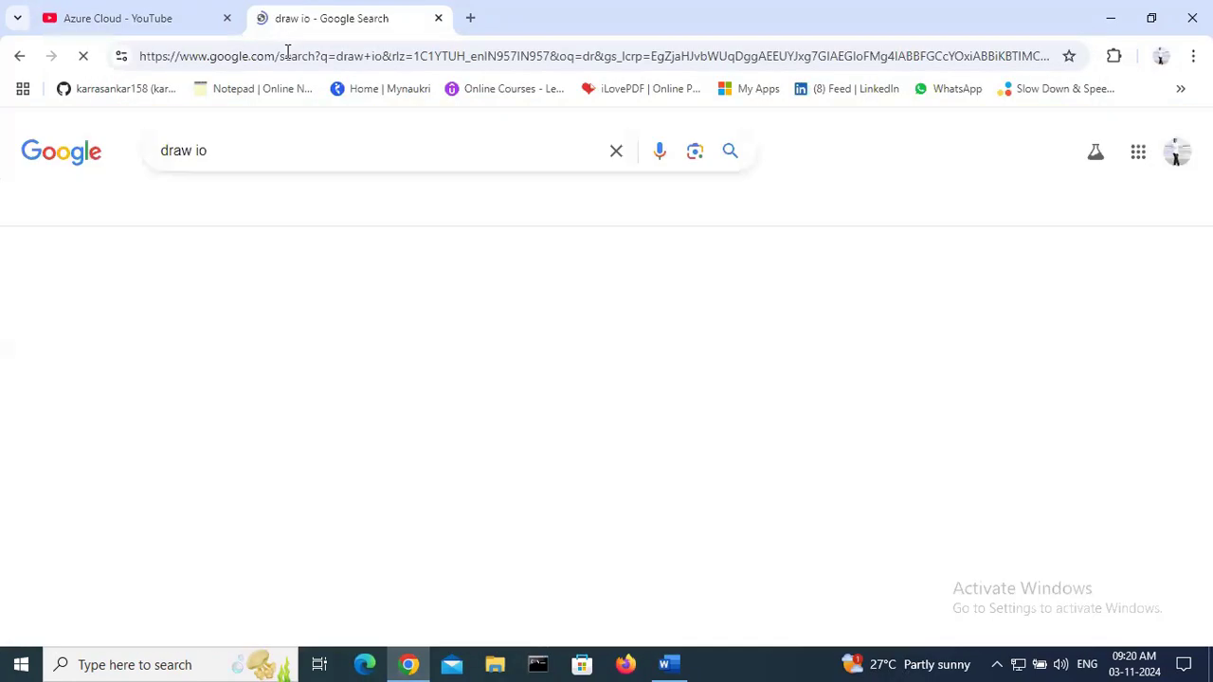
left_click(194, 302)
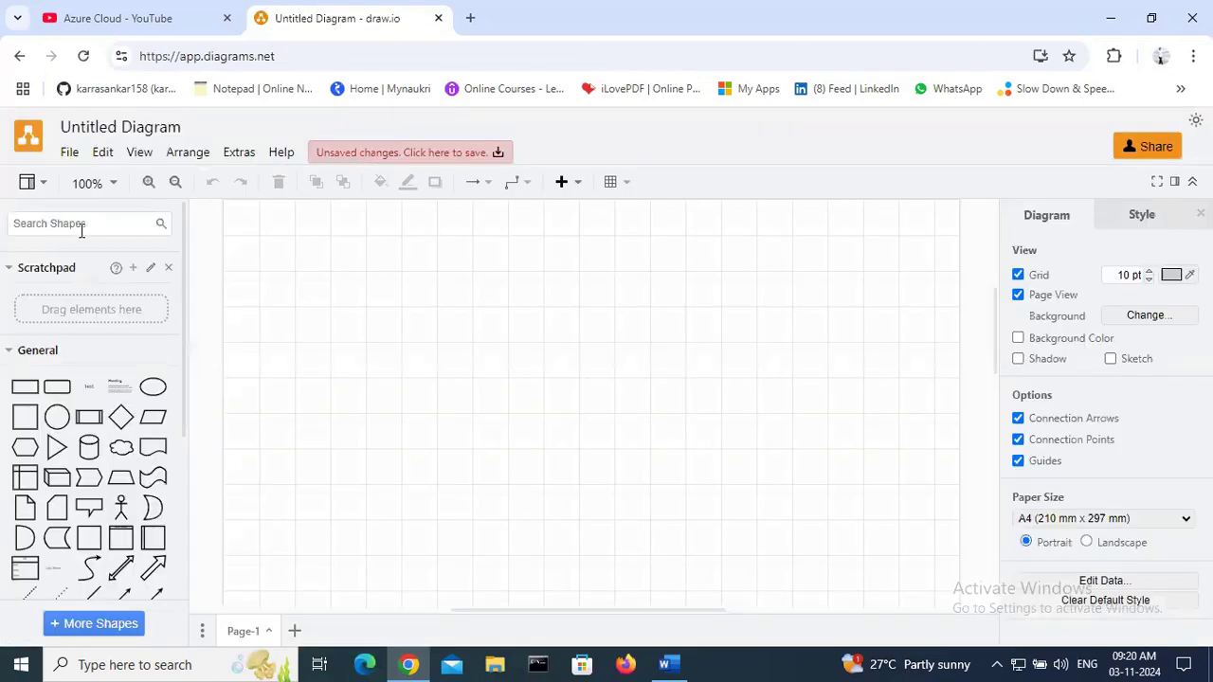
Step: Search the shapes for "users" and place the outlined three-person icon near the page's left edge, at about 40, 150
type("users")
key("Return")
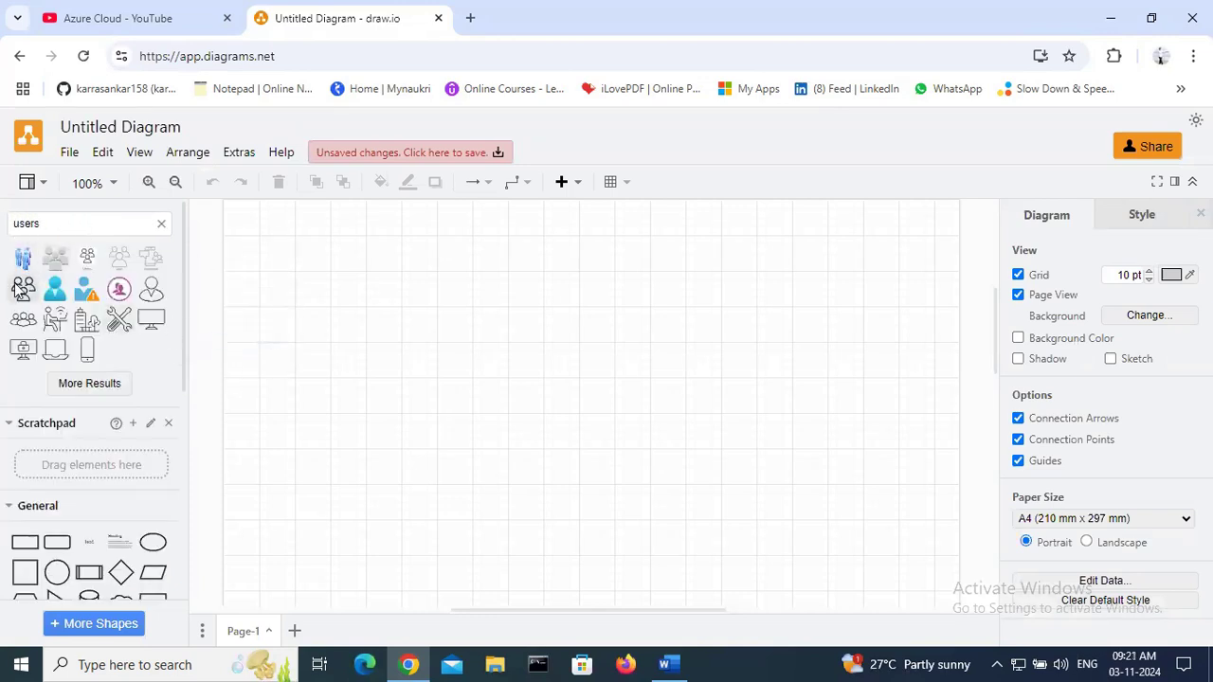
left_click(23, 289)
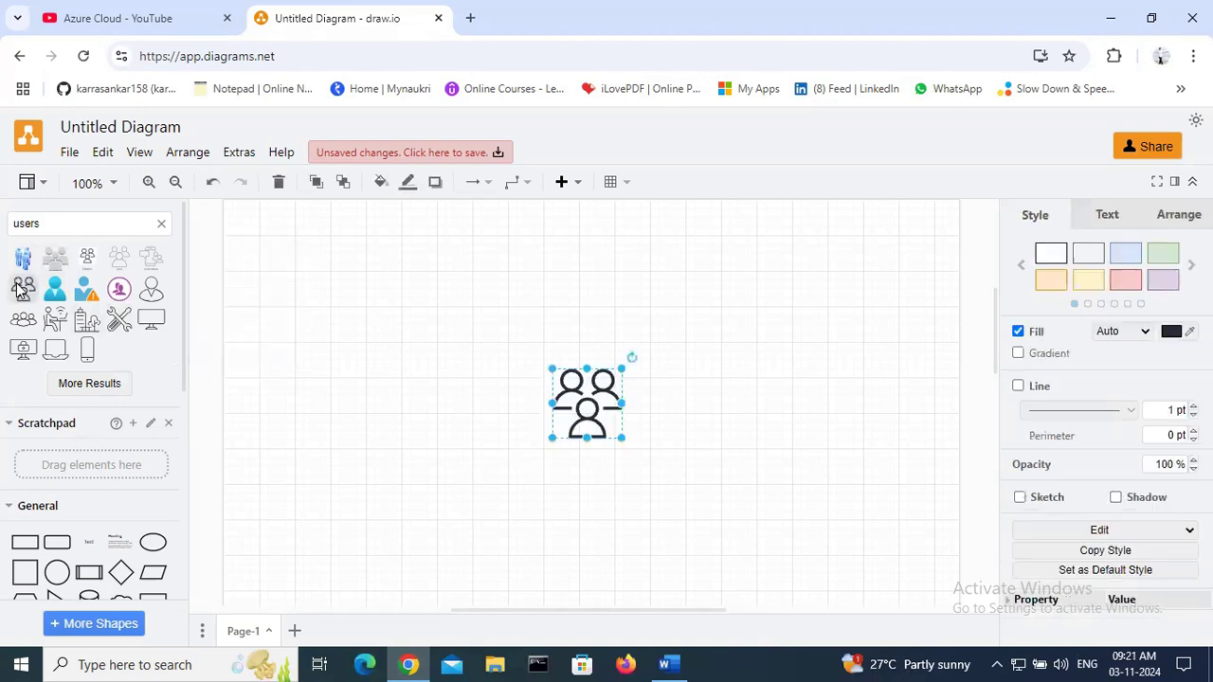
left_click(292, 375)
left_click_drag(588, 403, 293, 374)
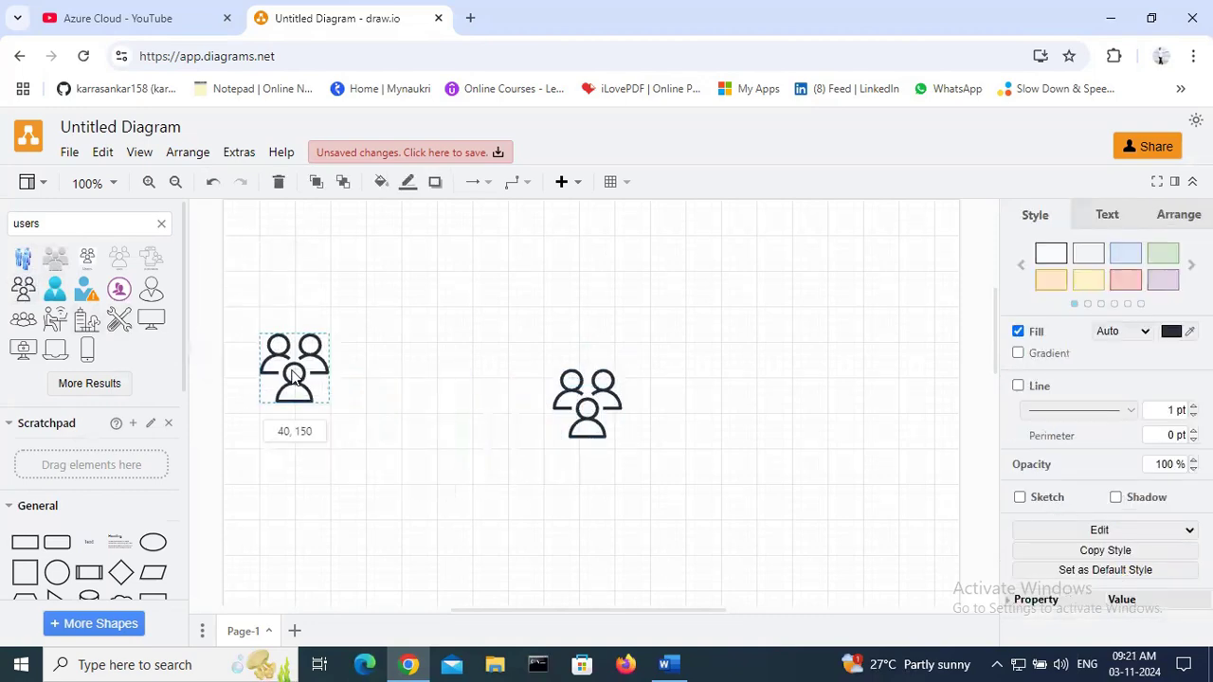
left_click(463, 343)
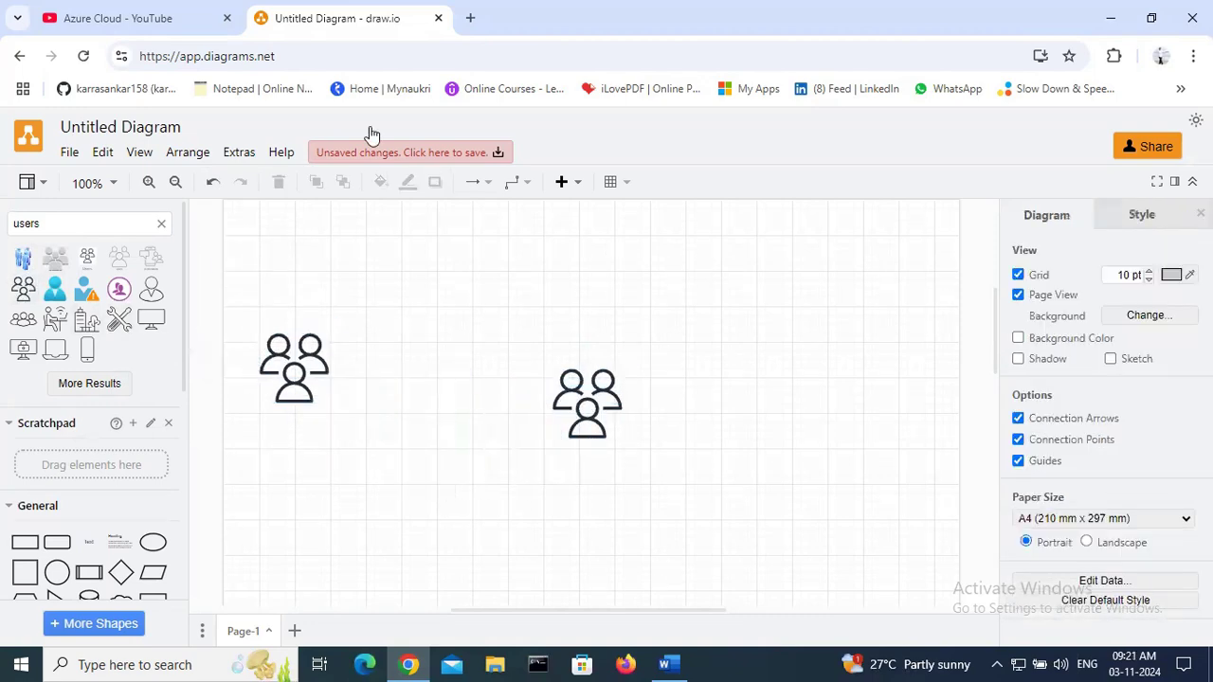
left_click(576, 186)
left_click(601, 366)
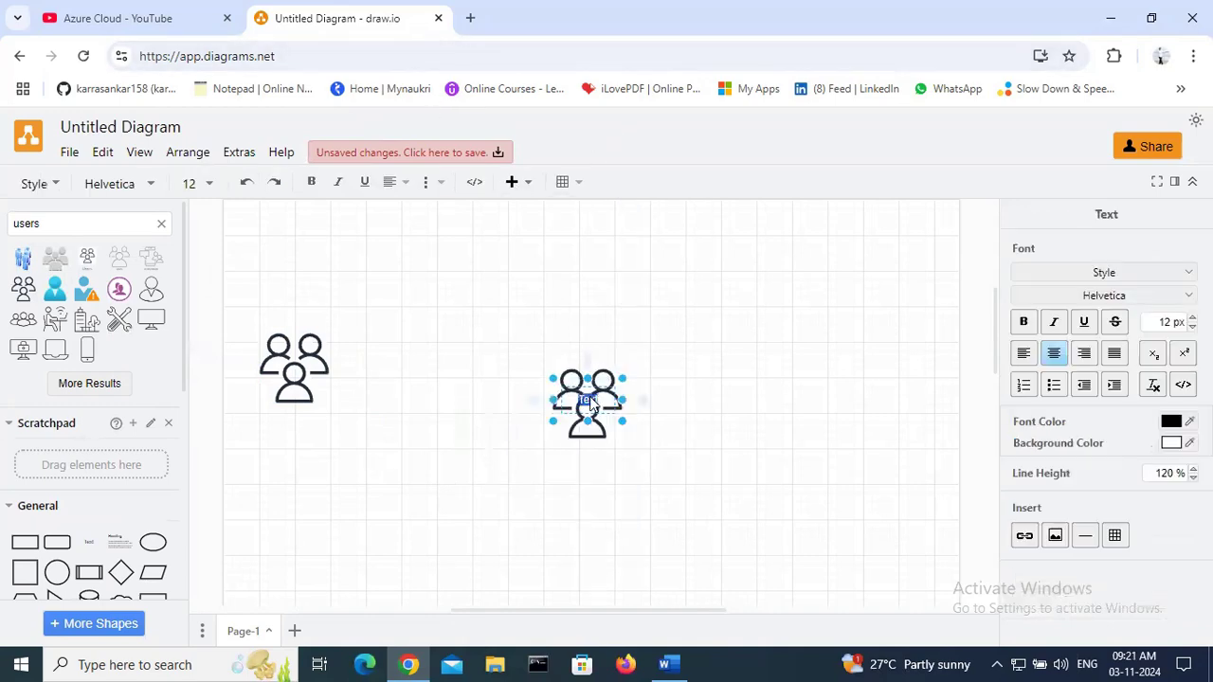
left_click_drag(589, 406, 296, 417)
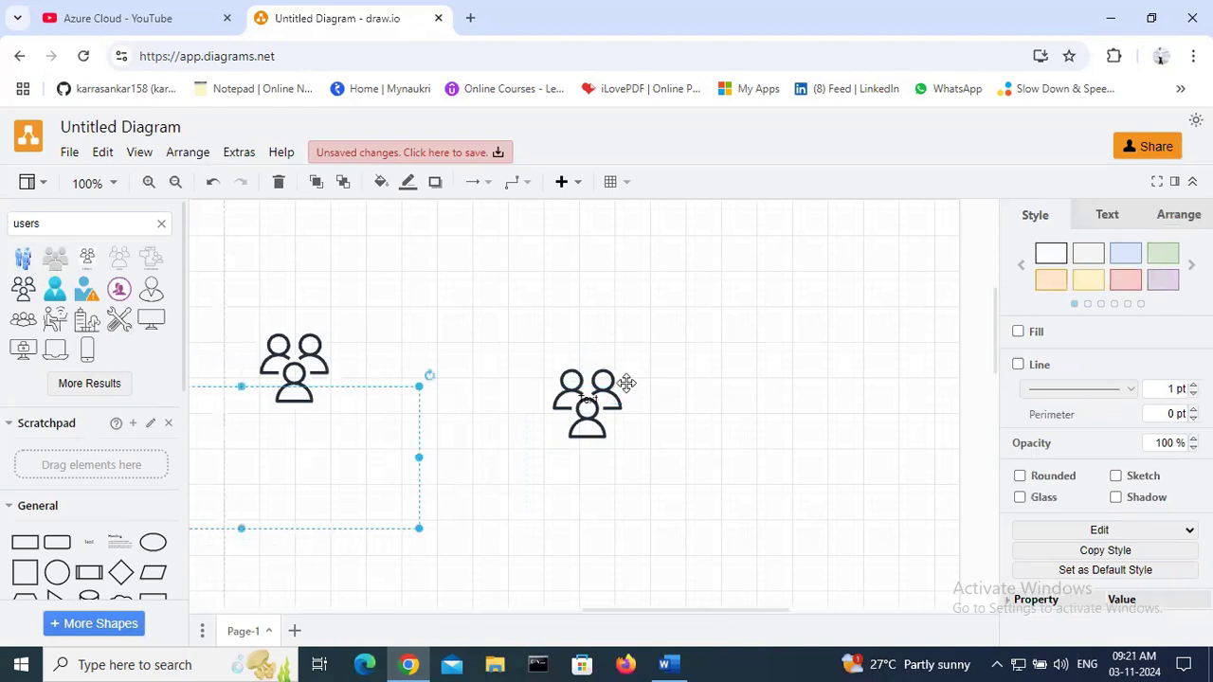
key("Delete")
left_click(586, 400)
key("Delete")
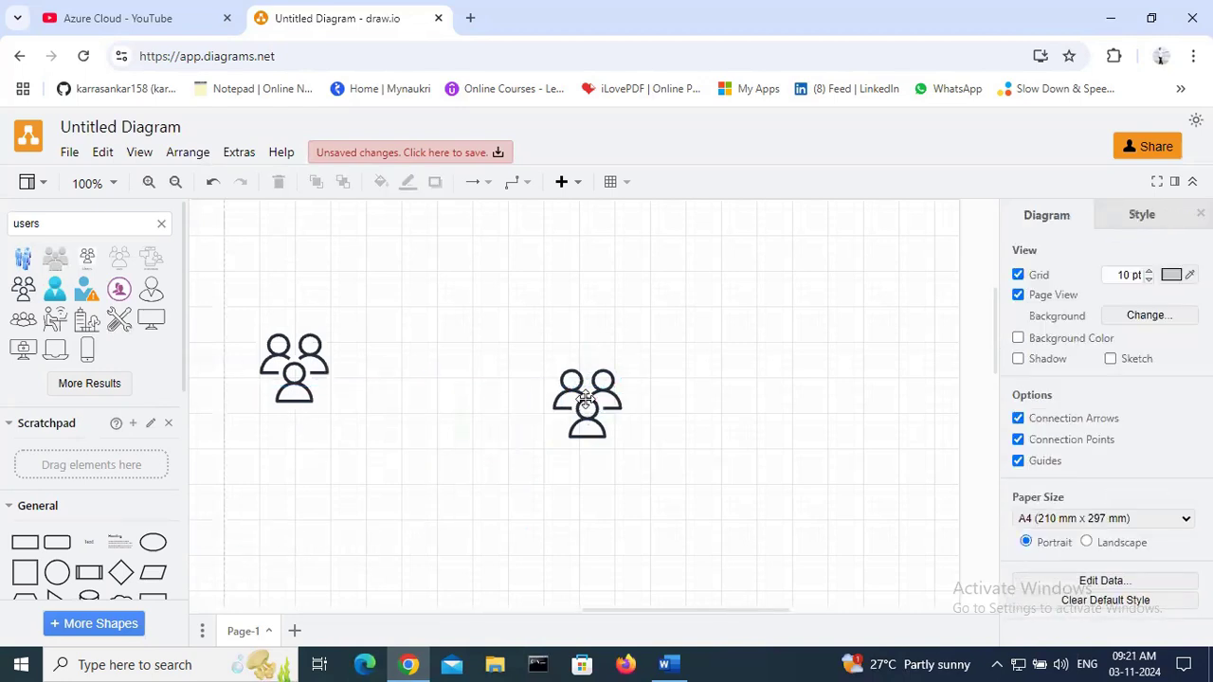
Step: Delete the extra users icon in the middle of the page
double_click(573, 382)
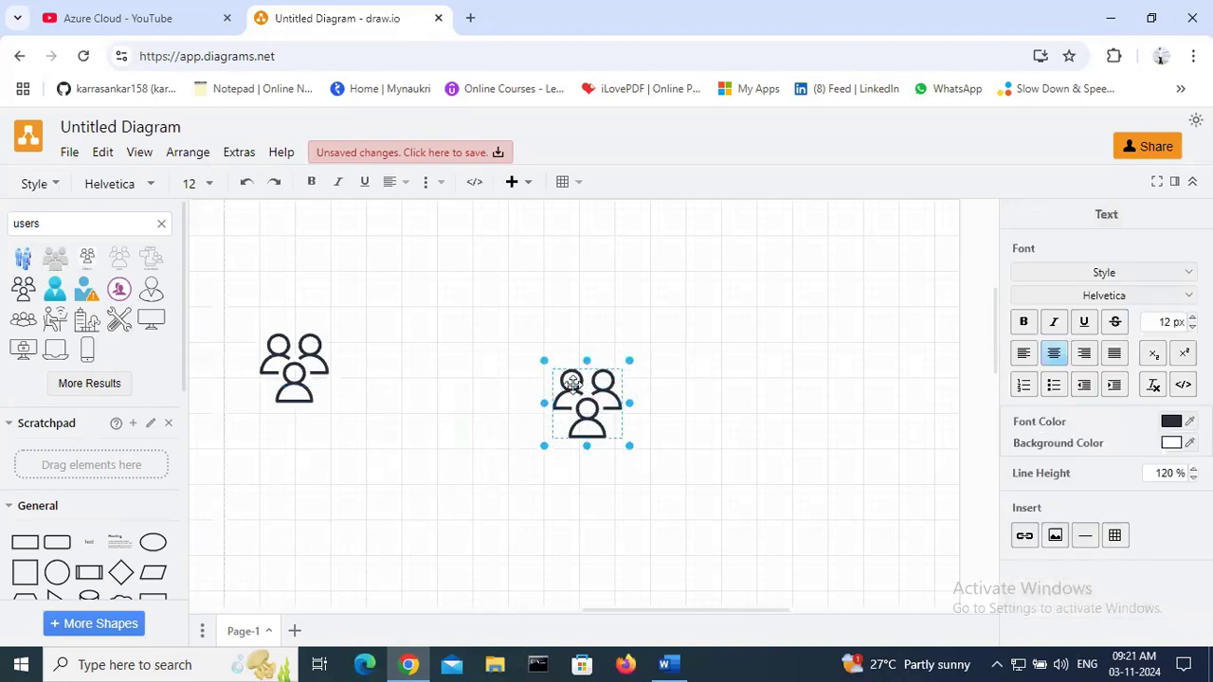
left_click(420, 392)
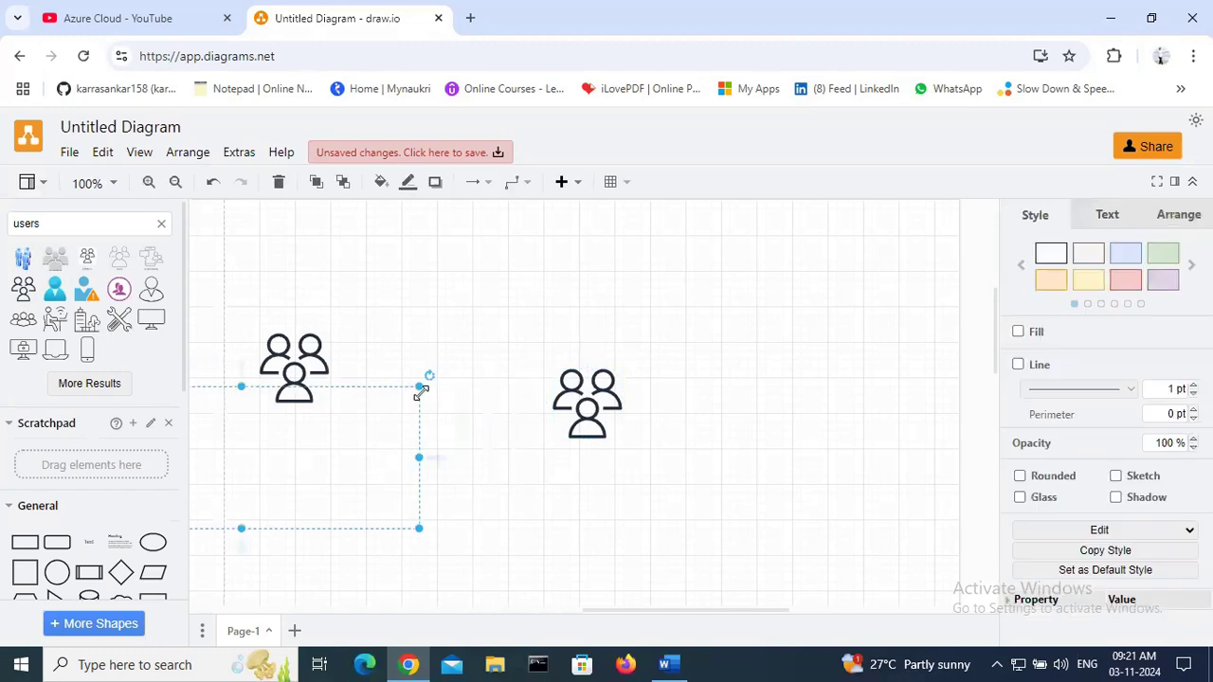
left_click(583, 413)
key("Delete")
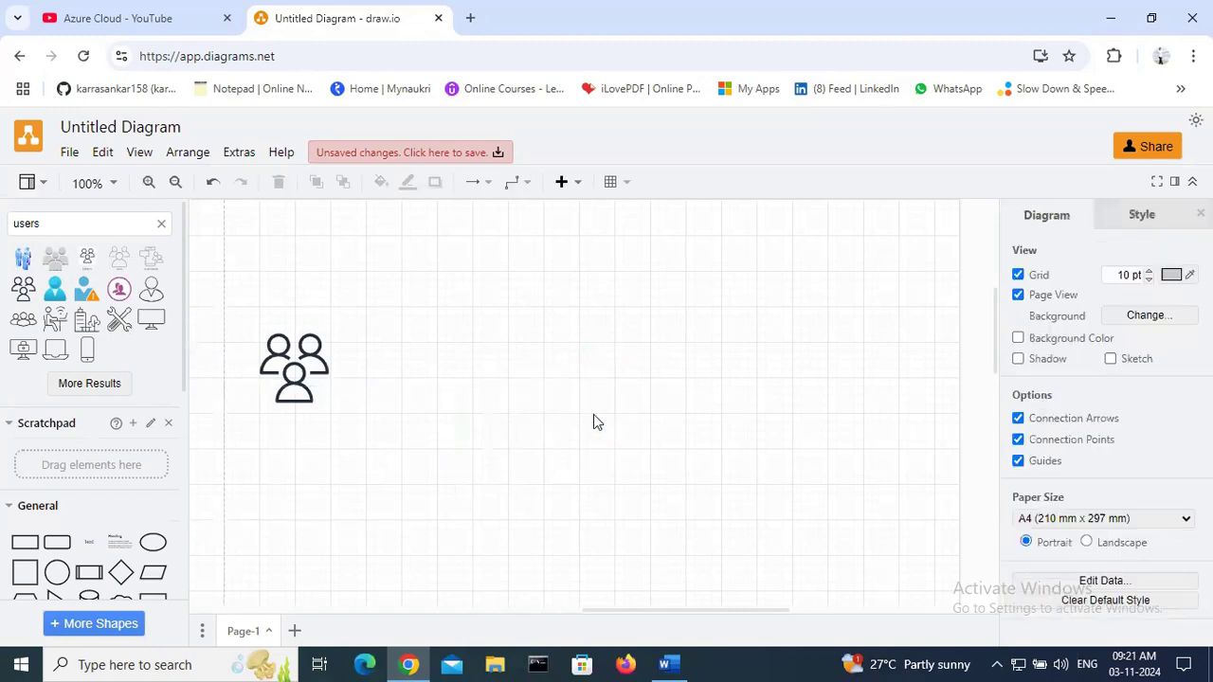
Step: Add a text label reading "Users" and place it directly beneath the users icon
left_click(576, 185)
left_click(591, 363)
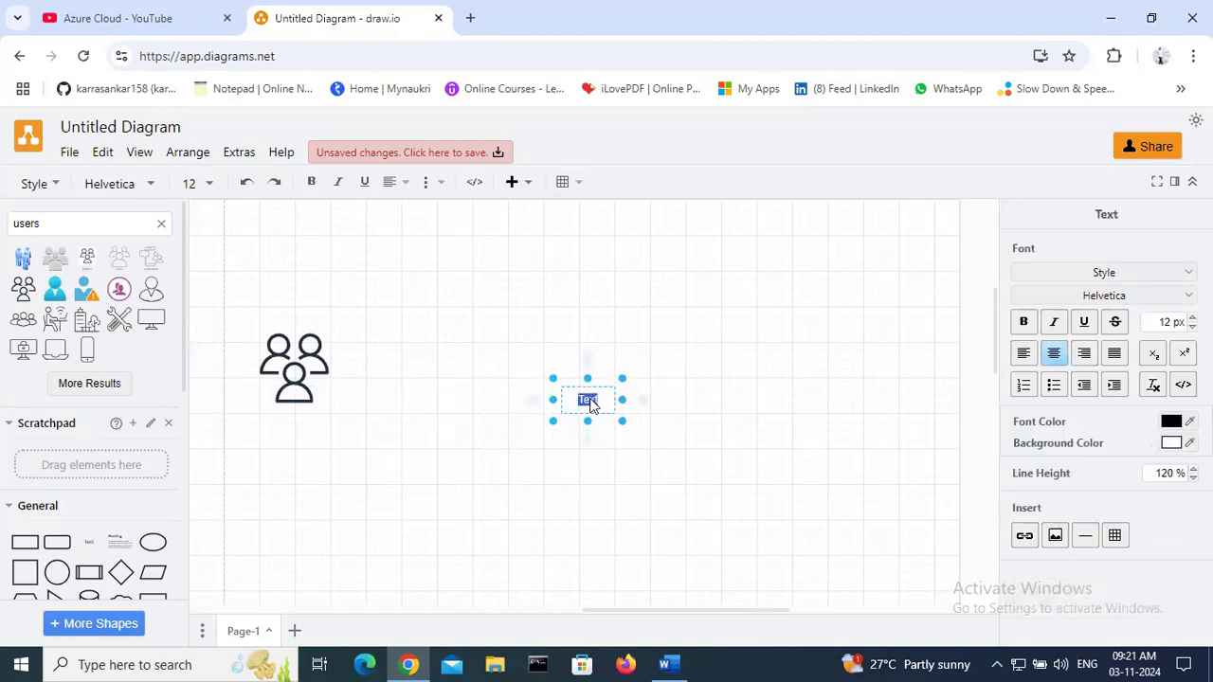
key("BackSpace")
type("Users")
left_click(721, 367)
double_click(720, 367)
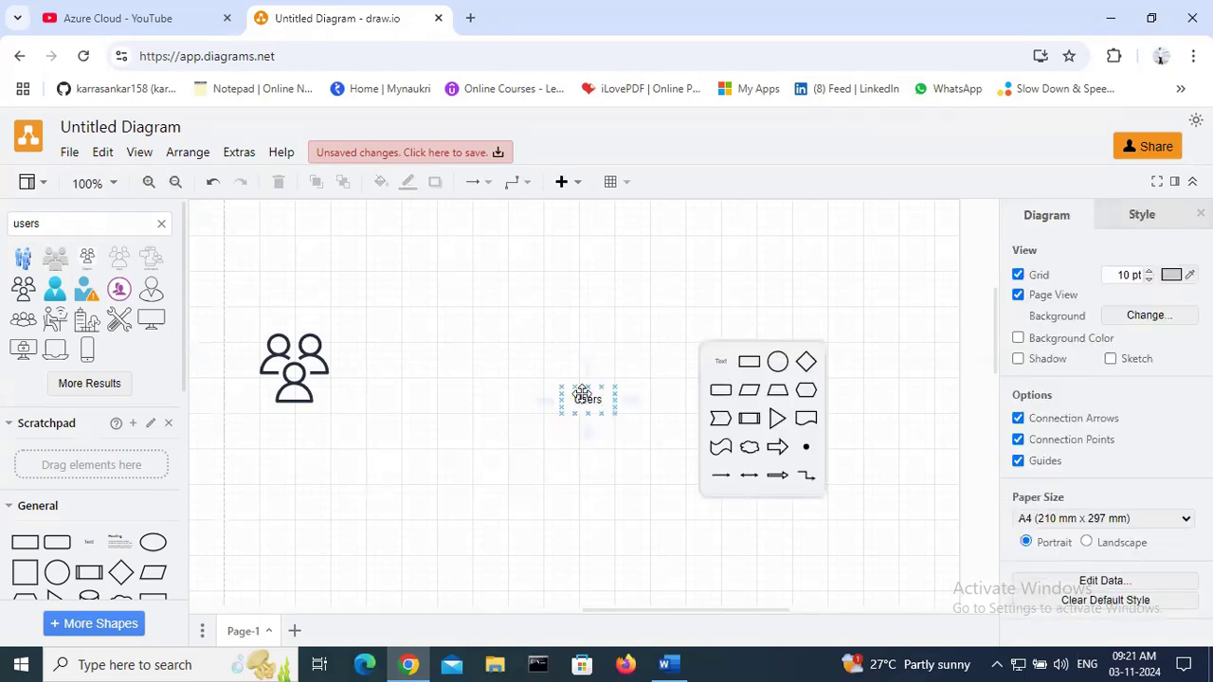
left_click(582, 398)
left_click_drag(582, 398, 293, 426)
left_click(576, 353)
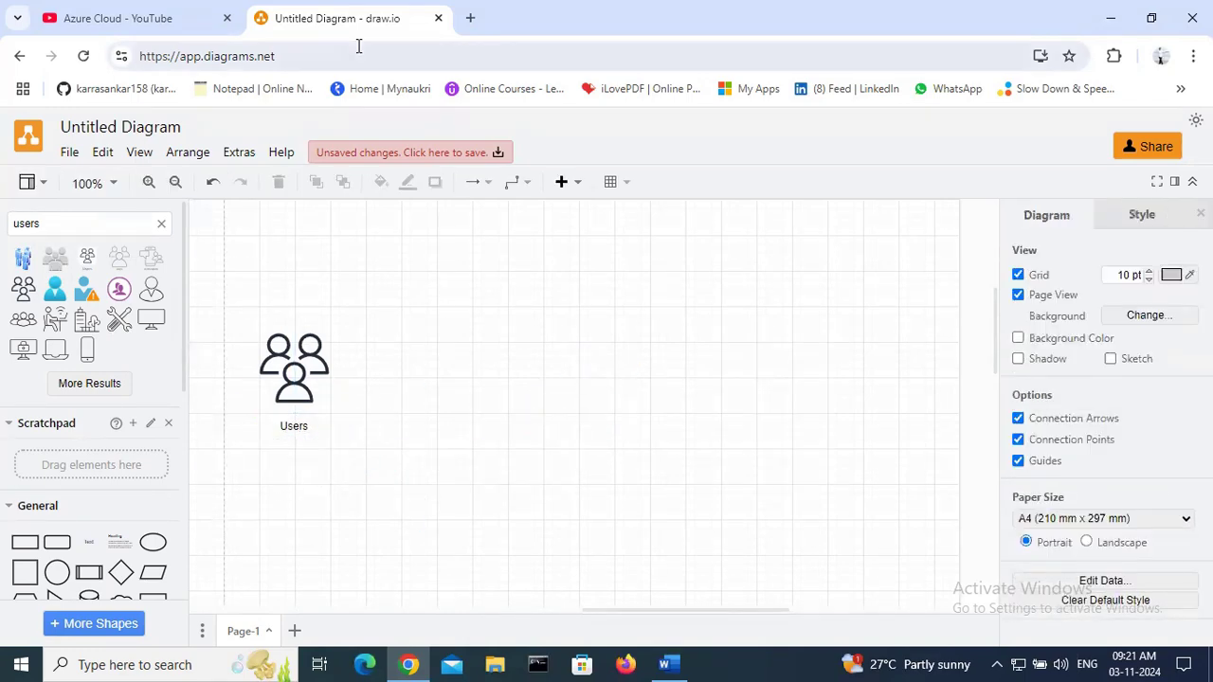
Step: Search the shapes for "cloud" and place a Cloud Callout on the page, well to the right of the users icon
left_click(161, 224)
type("cloud")
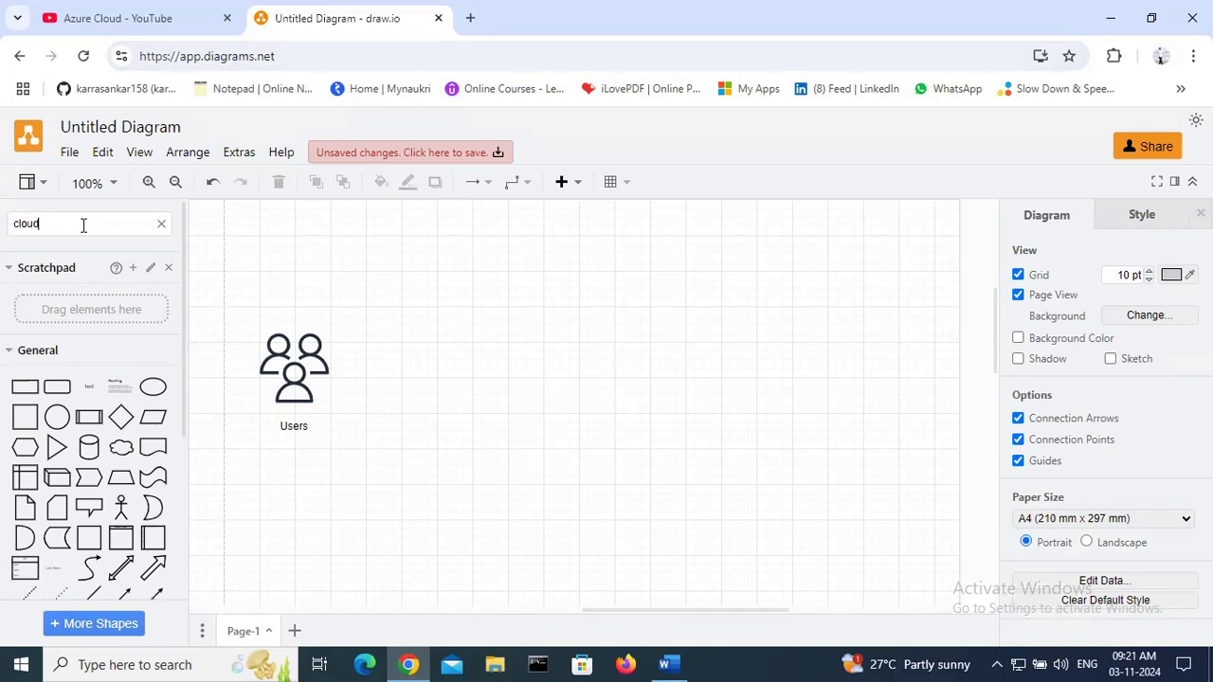
key("Return")
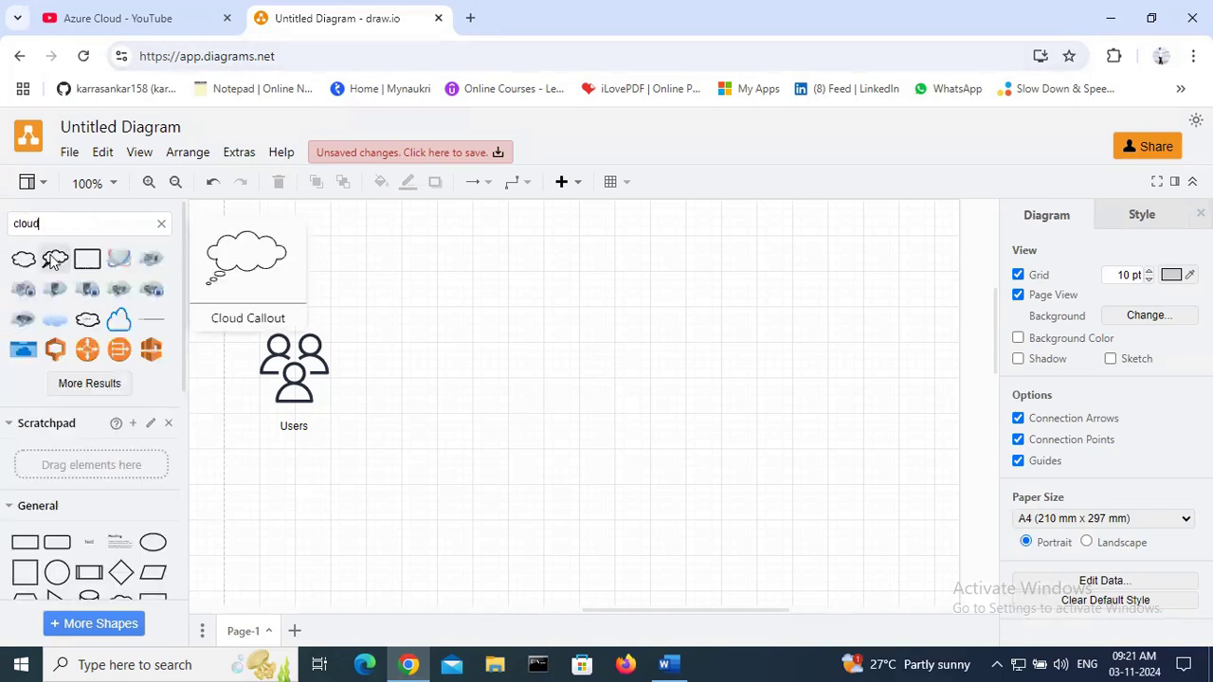
left_click_drag(54, 261, 648, 343)
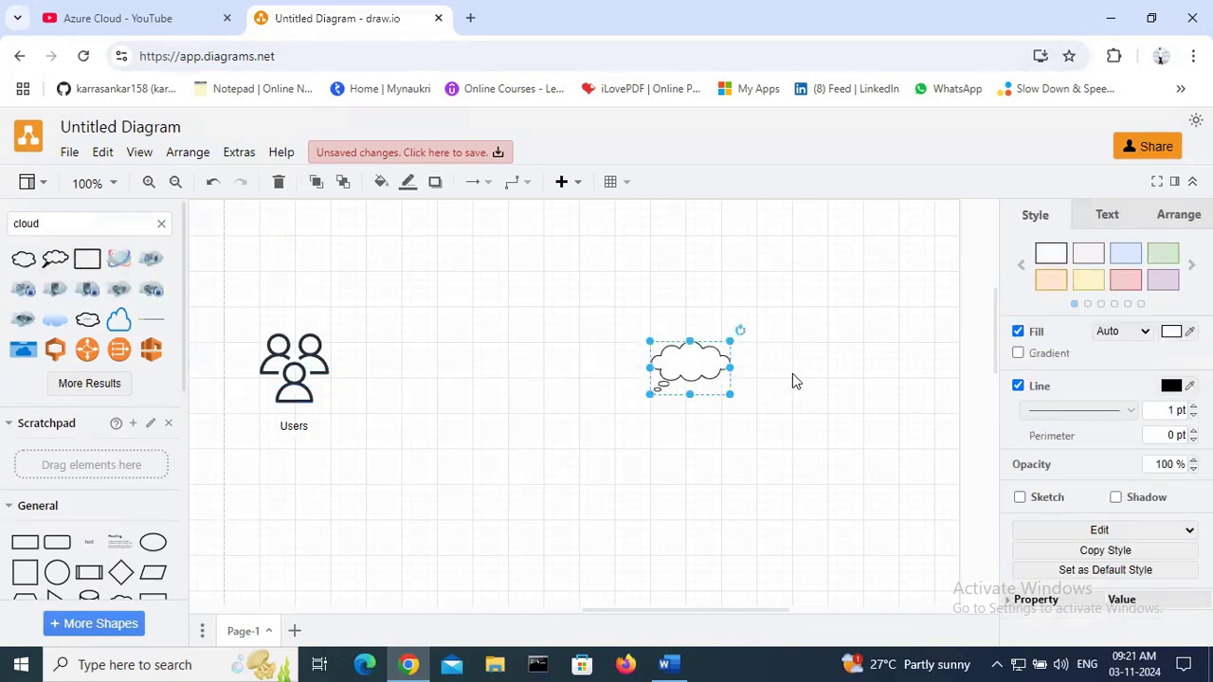
left_click(793, 373)
Step: Add a text label reading "Azure Cloud" and place it directly beneath the cloud callout
left_click(577, 183)
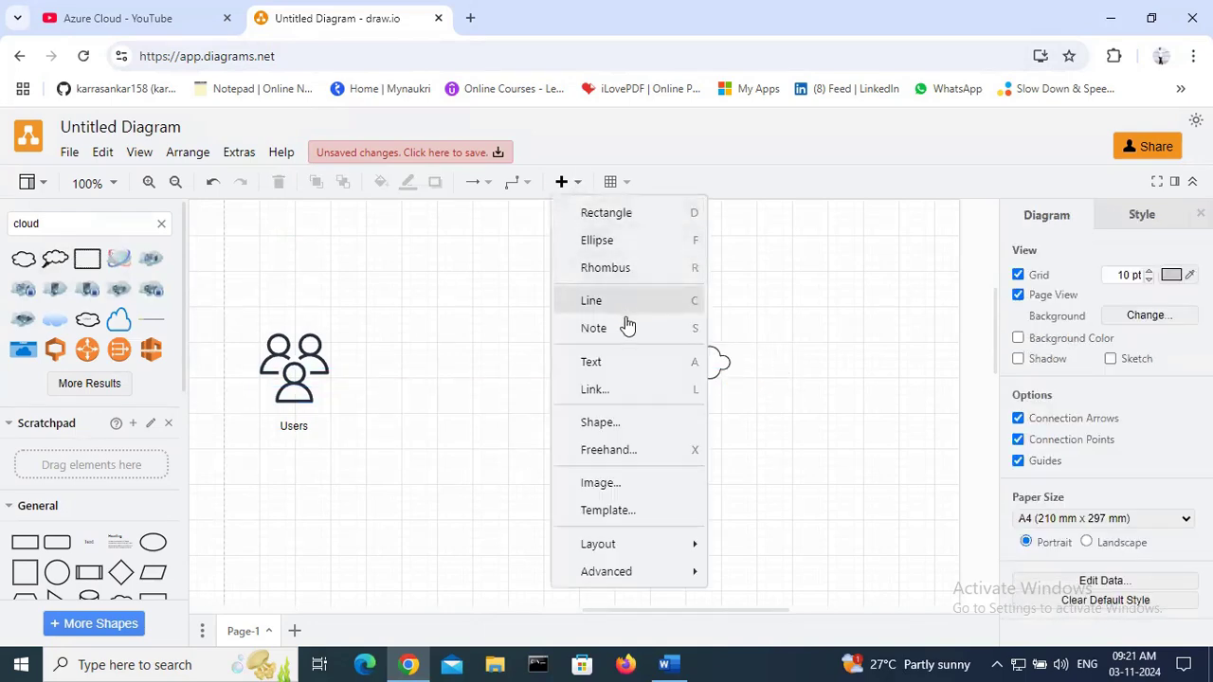
left_click(617, 360)
key("BackSpace")
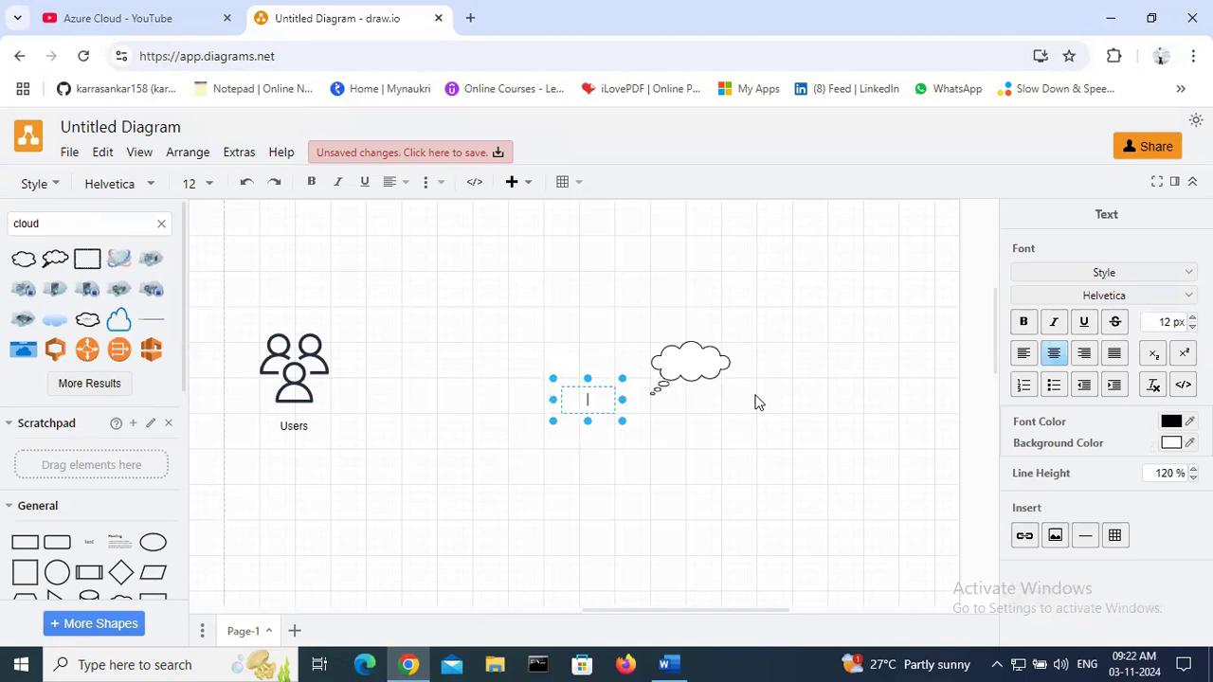
type("Asure Cloud")
left_click(617, 317)
double_click(585, 404)
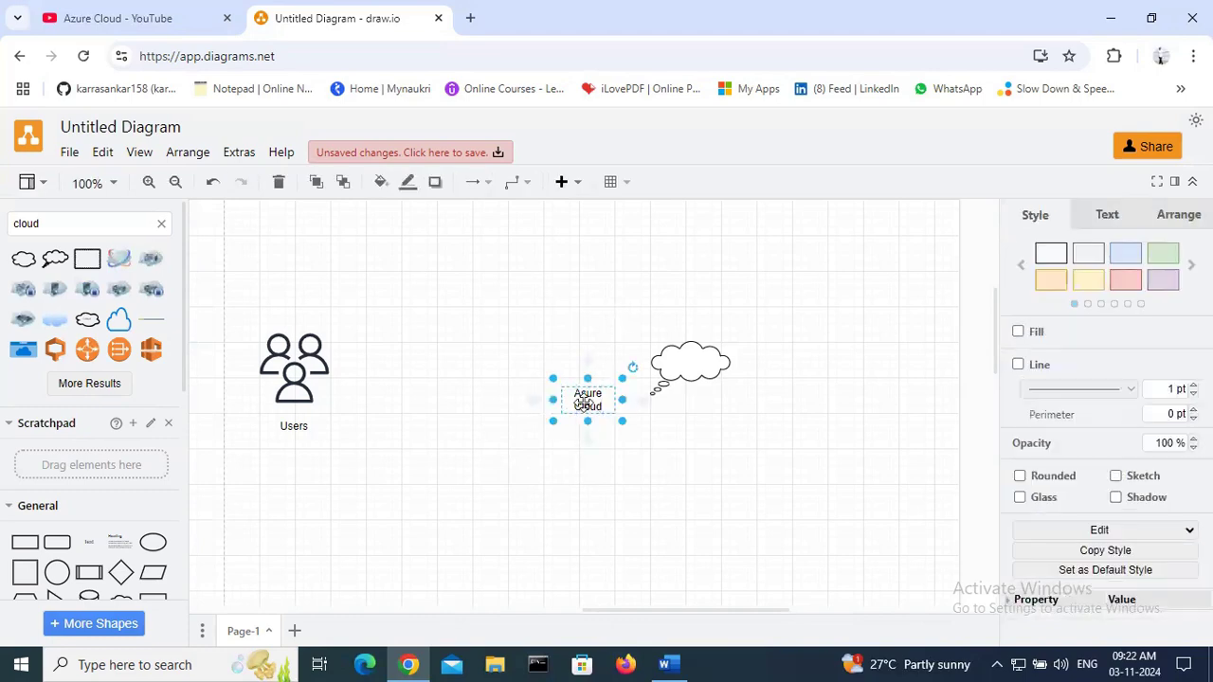
left_click(588, 402)
key("BackSpace")
type("z")
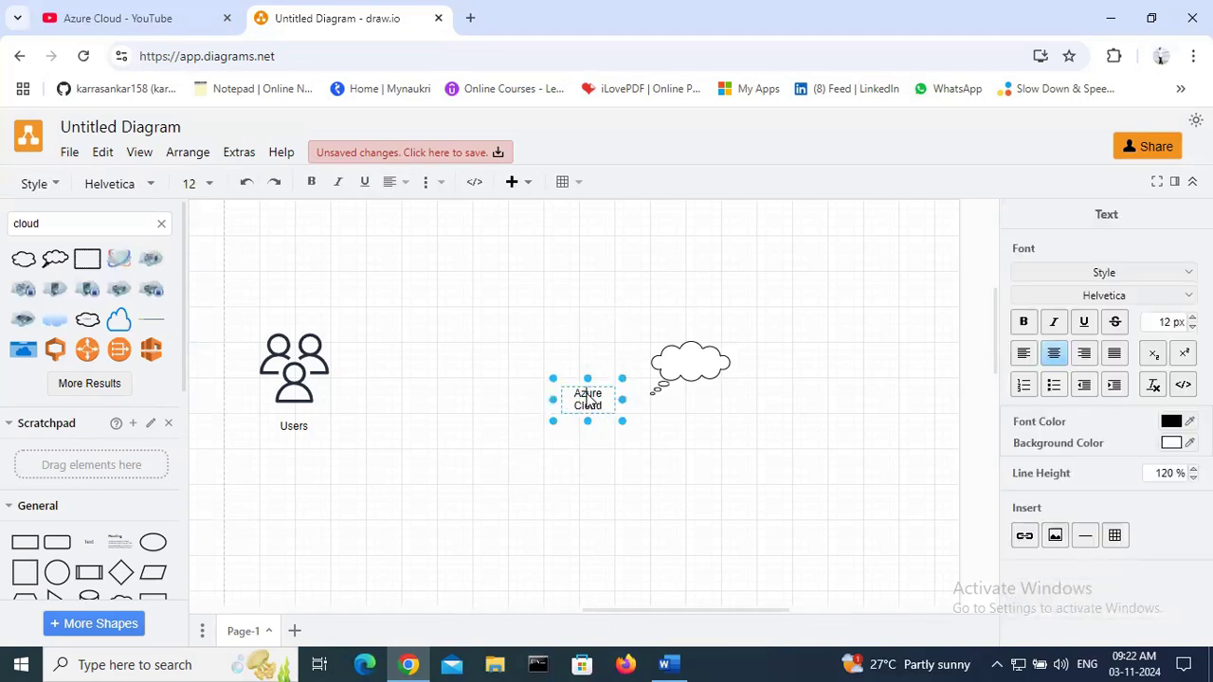
left_click(682, 272)
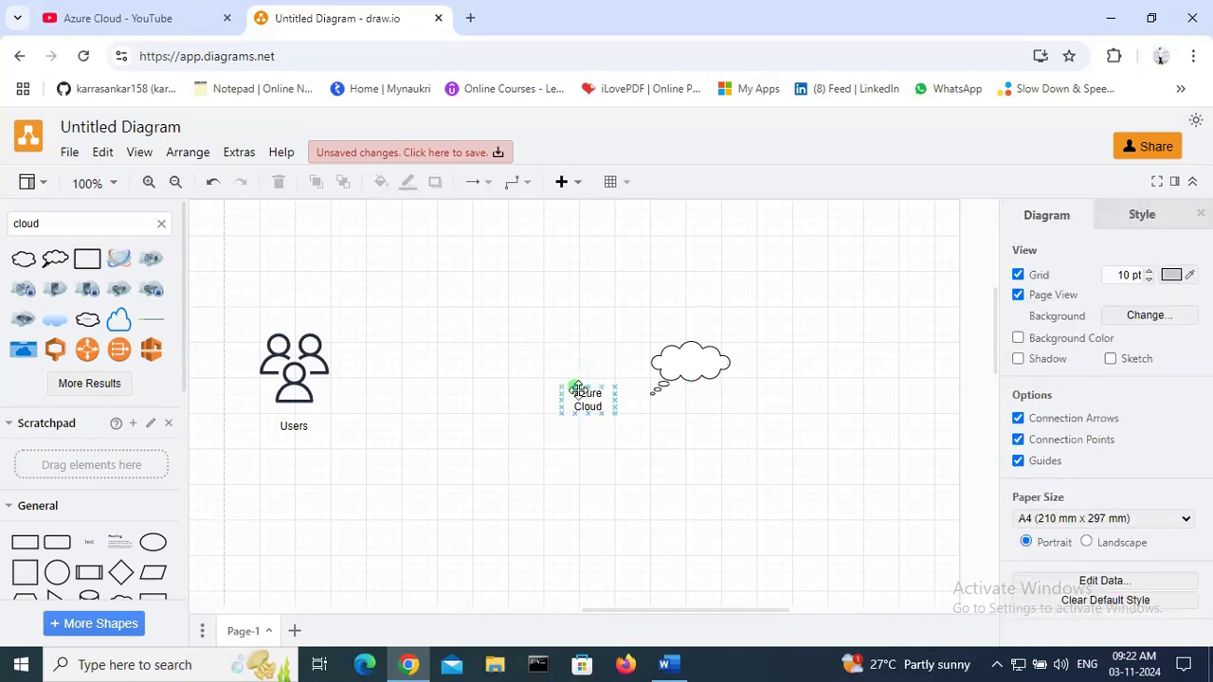
left_click_drag(582, 402, 694, 417)
left_click(810, 392)
left_click(711, 362)
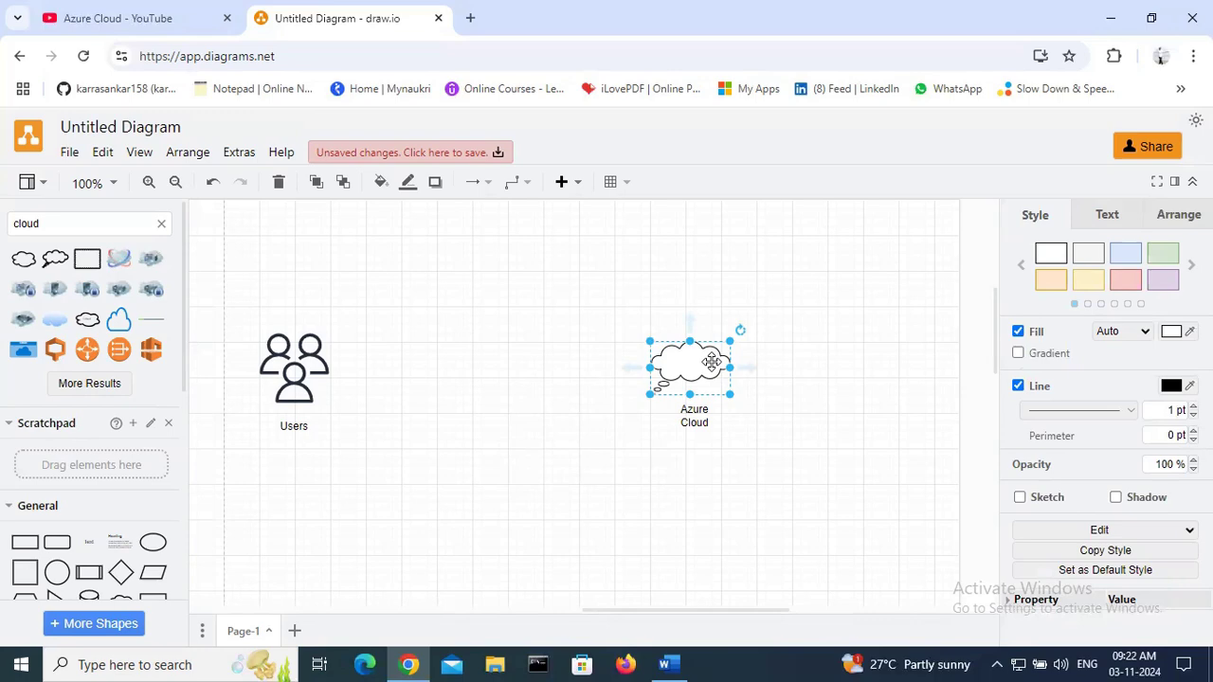
left_click(295, 345)
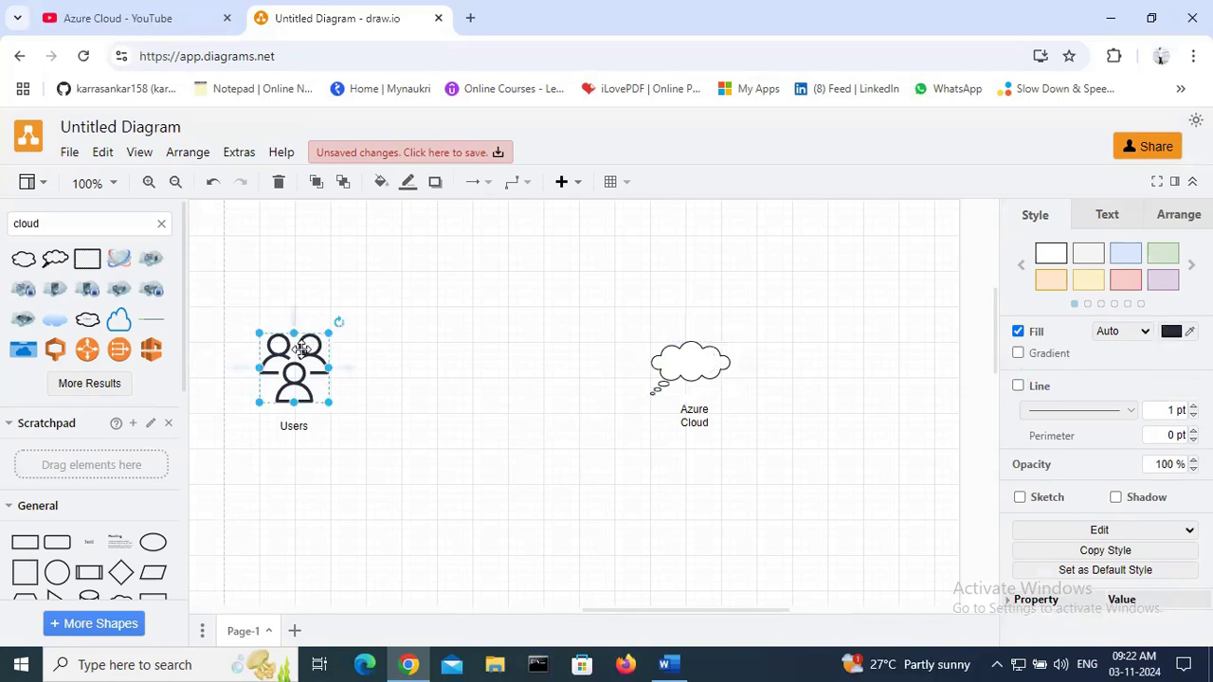
left_click(682, 348)
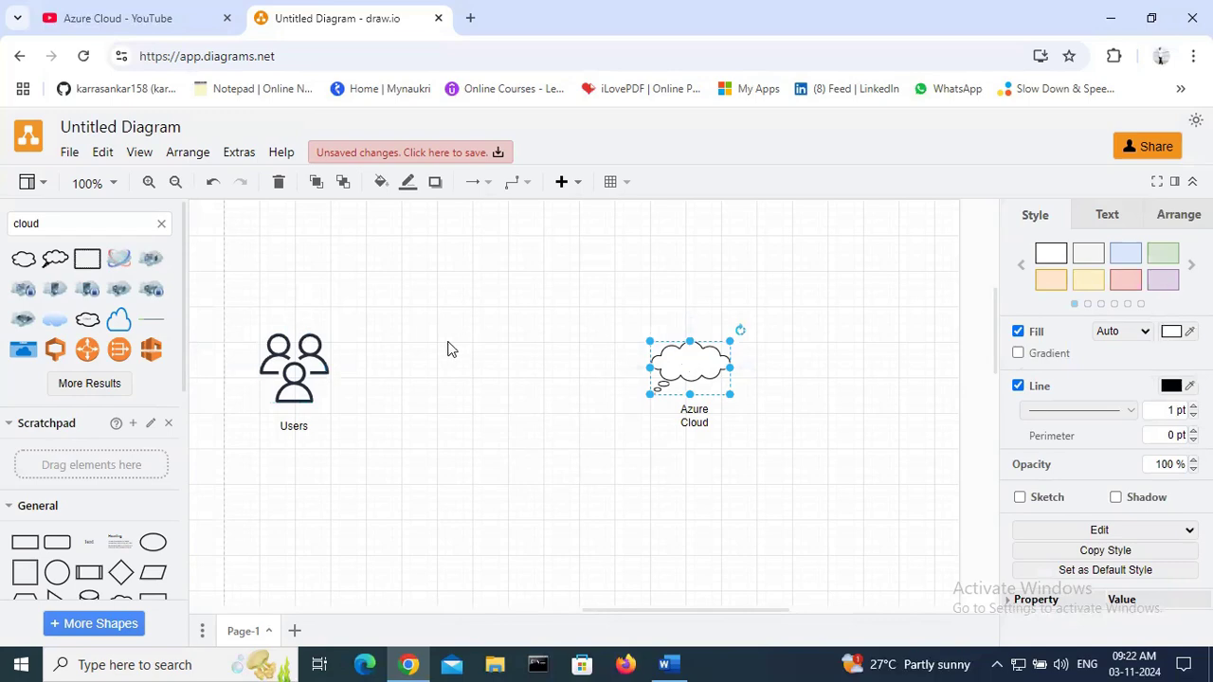
left_click(294, 370)
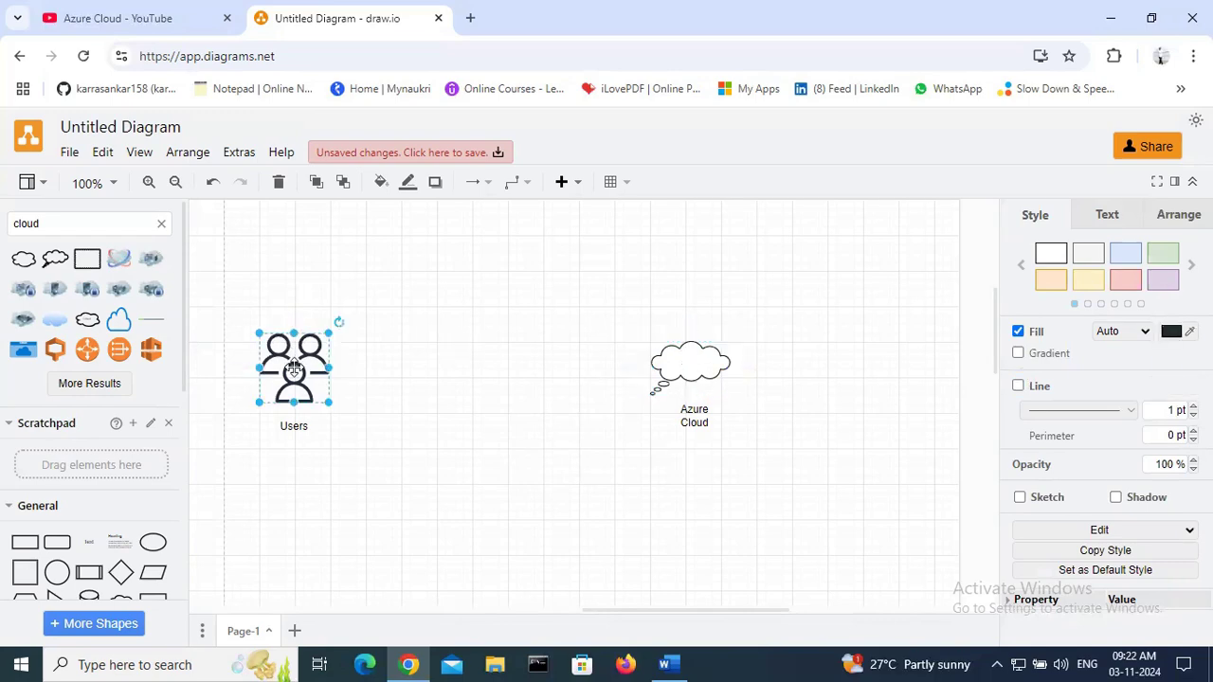
left_click(675, 358)
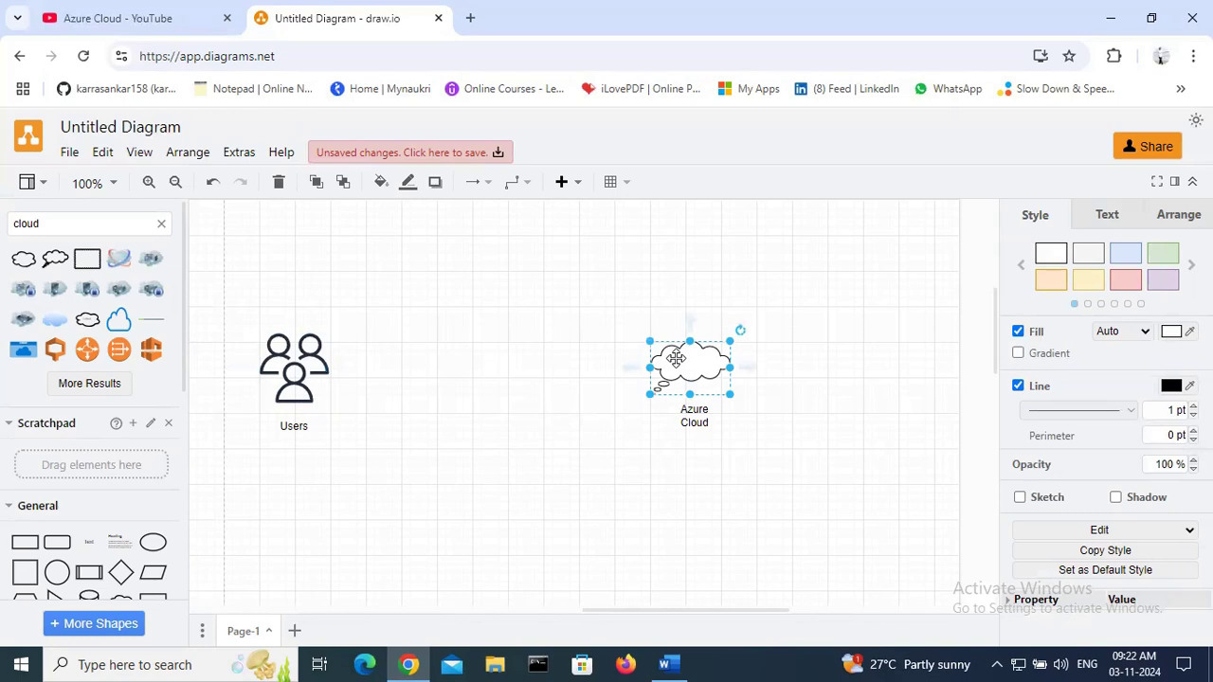
left_click(298, 362)
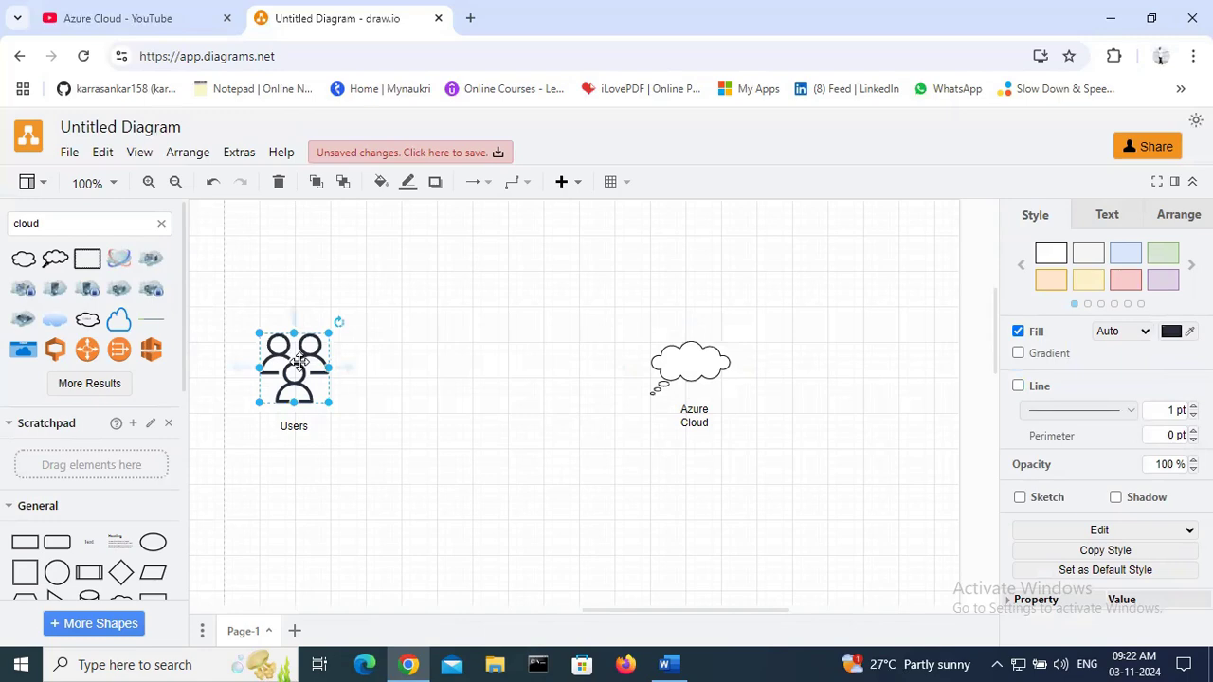
left_click(567, 182)
left_click(605, 362)
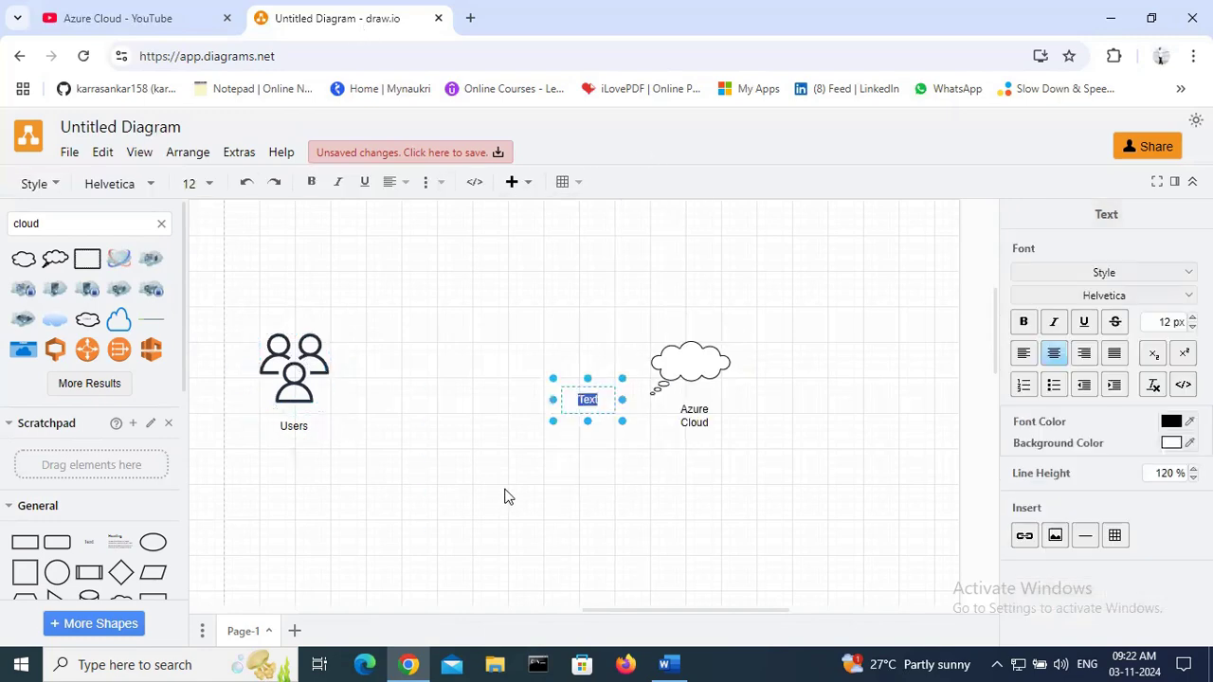
key("BackSpace")
type("https://app/test/display")
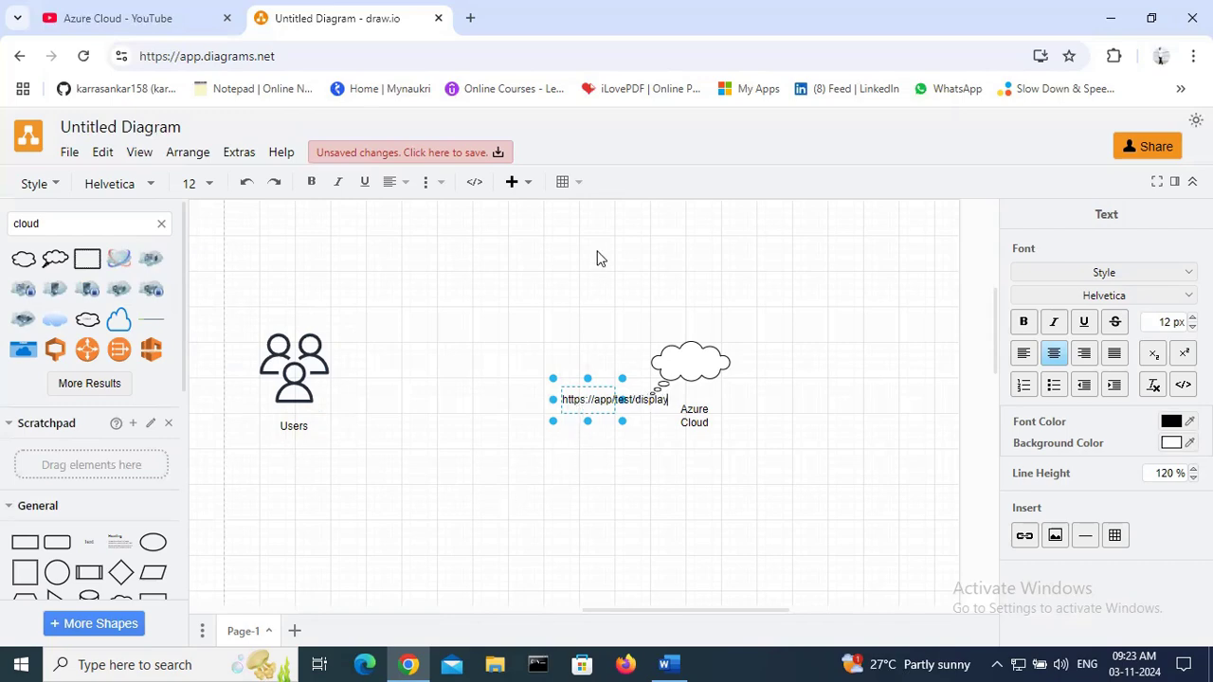
left_click(598, 260)
left_click(565, 401)
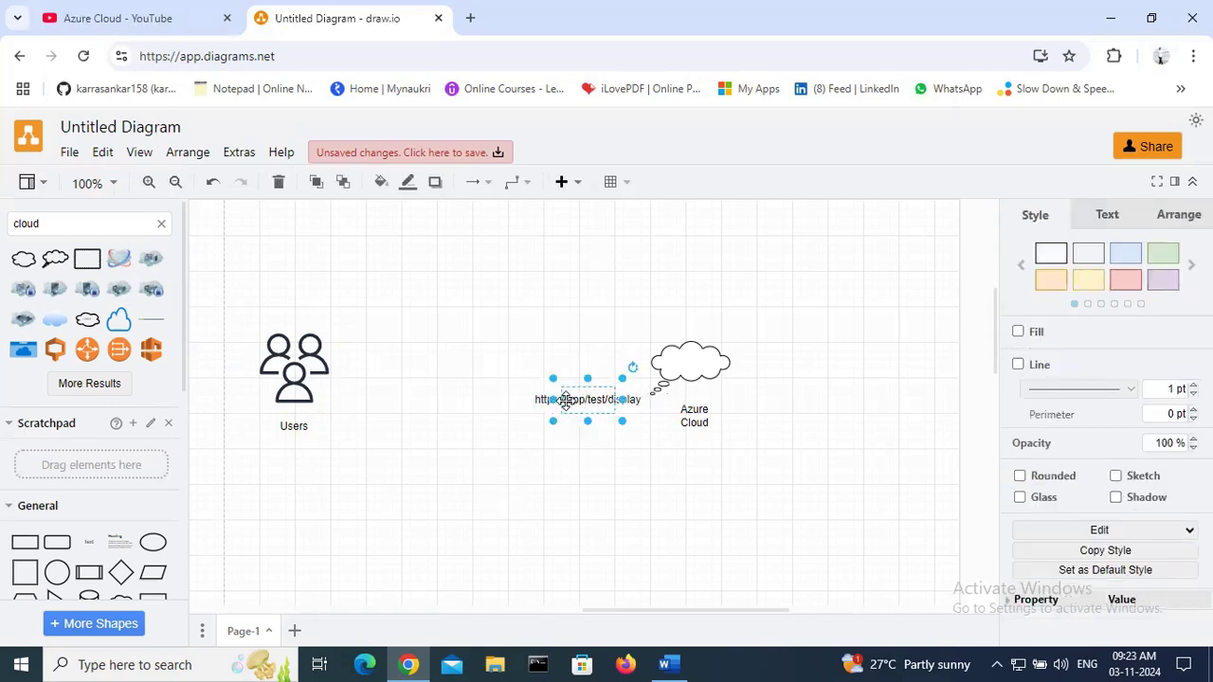
left_click_drag(508, 443, 331, 482)
left_click(610, 406)
left_click_drag(575, 400, 273, 453)
left_click(522, 445)
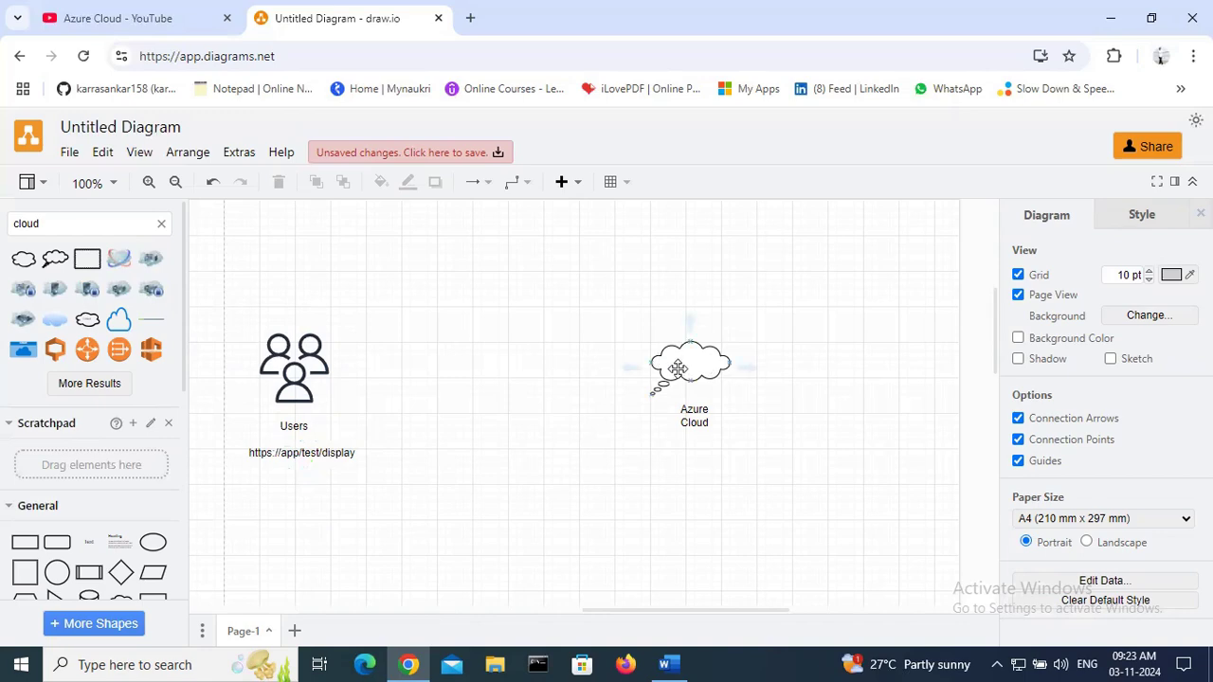
Step: Add a text label reading "Network Security Group Inbound rule" and place it between the users icon and the cloud callout
left_click(562, 181)
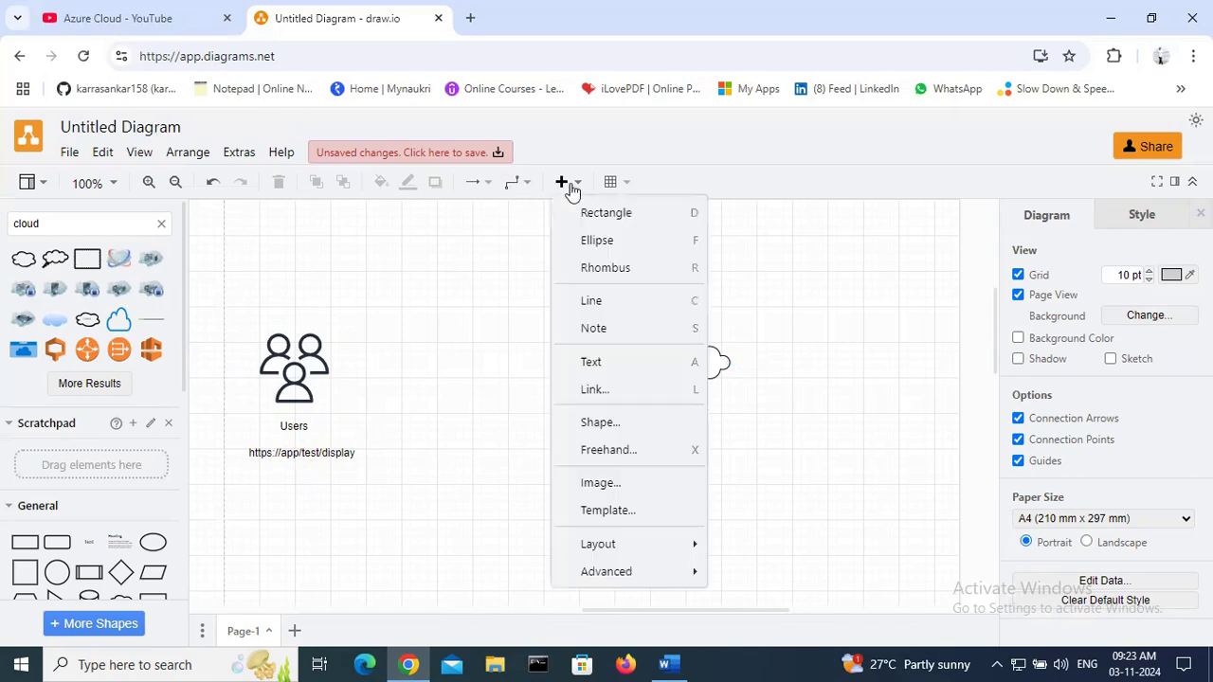
left_click(594, 362)
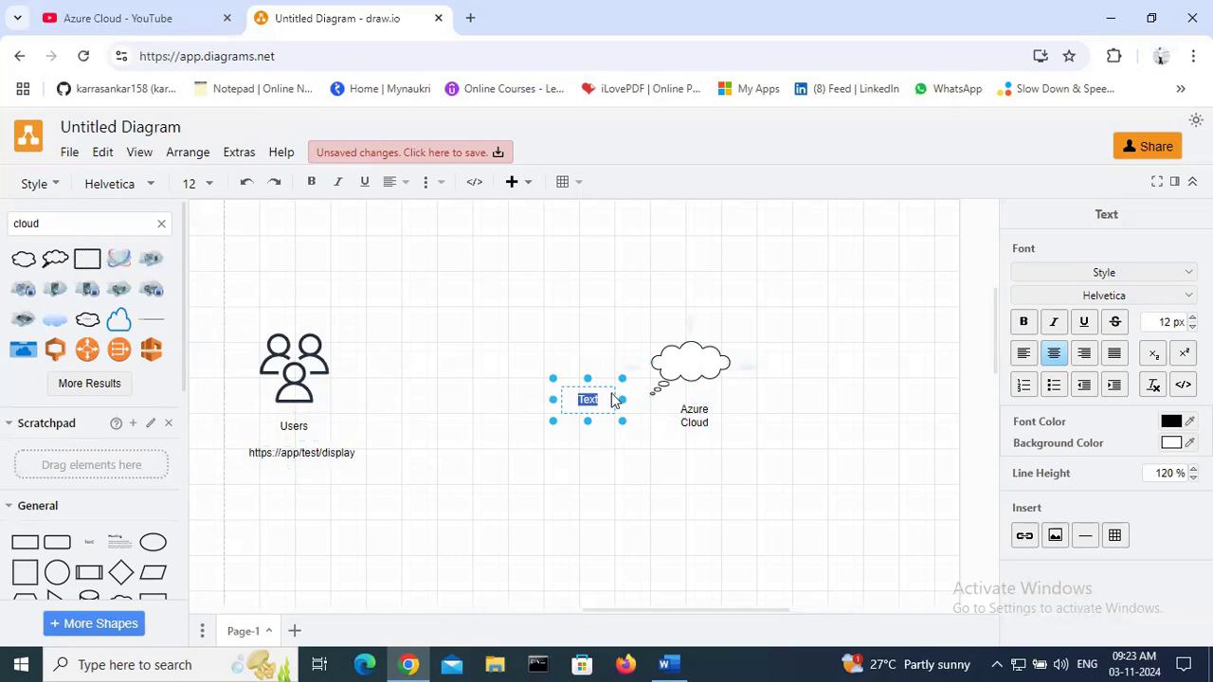
key("BackSpace")
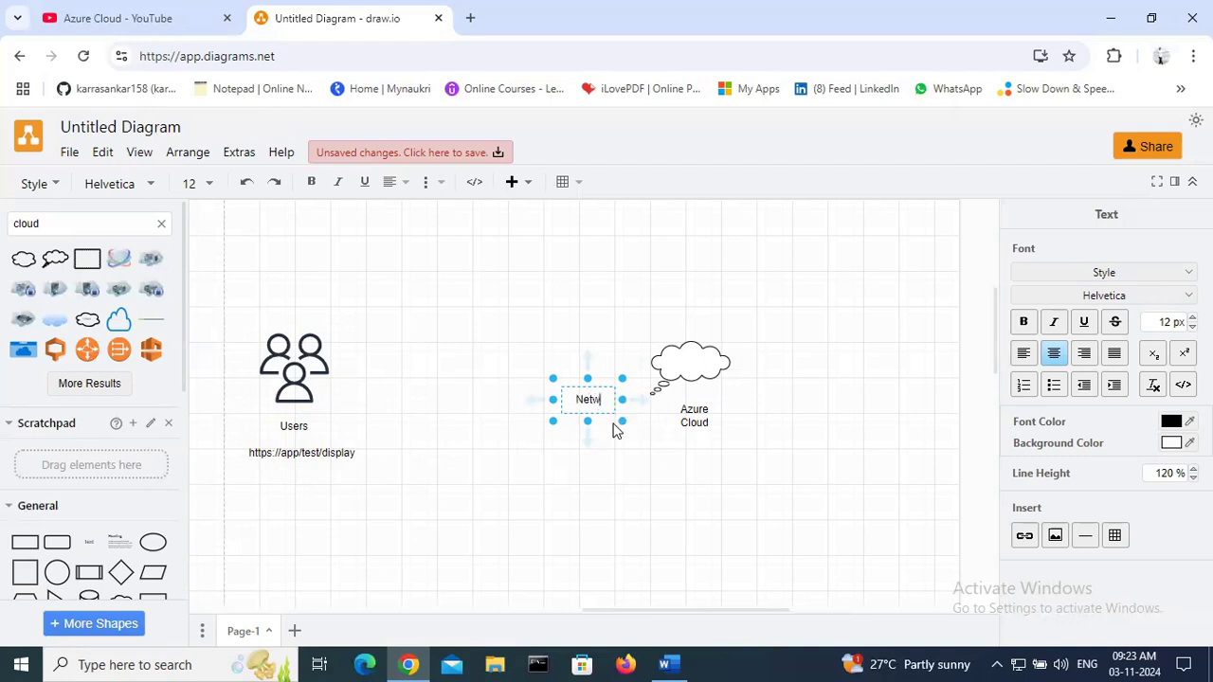
type("Network Security Group")
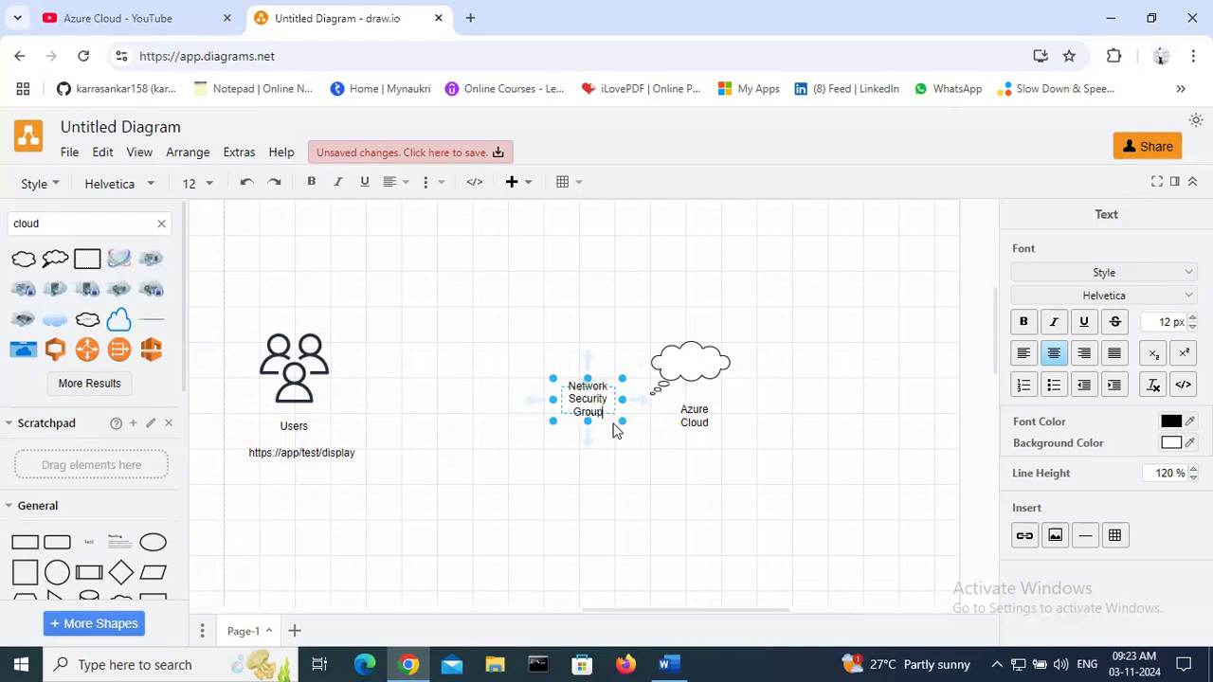
key("Return")
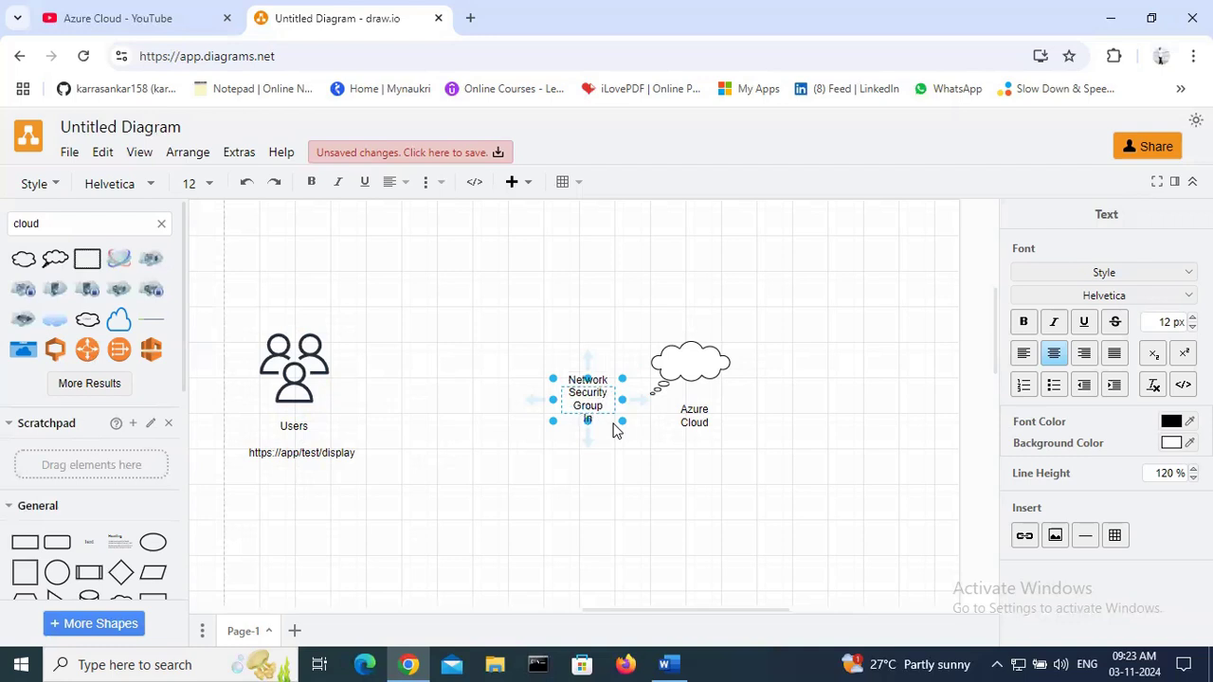
type("Inbound rule")
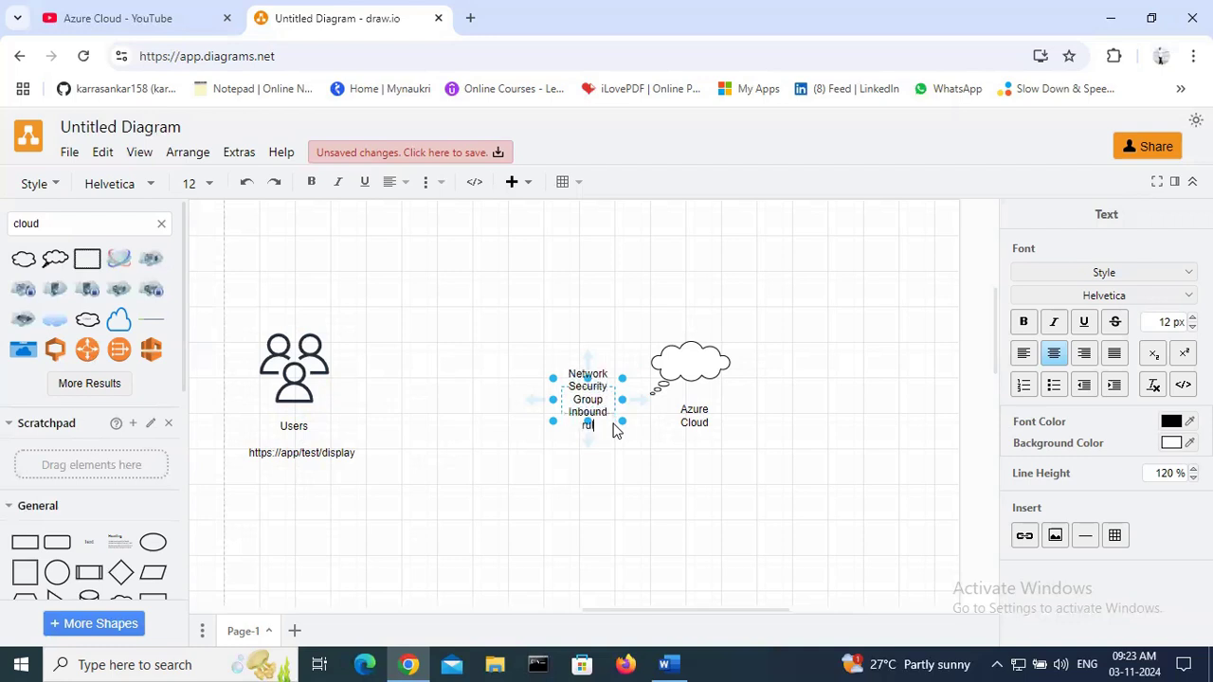
left_click(826, 295)
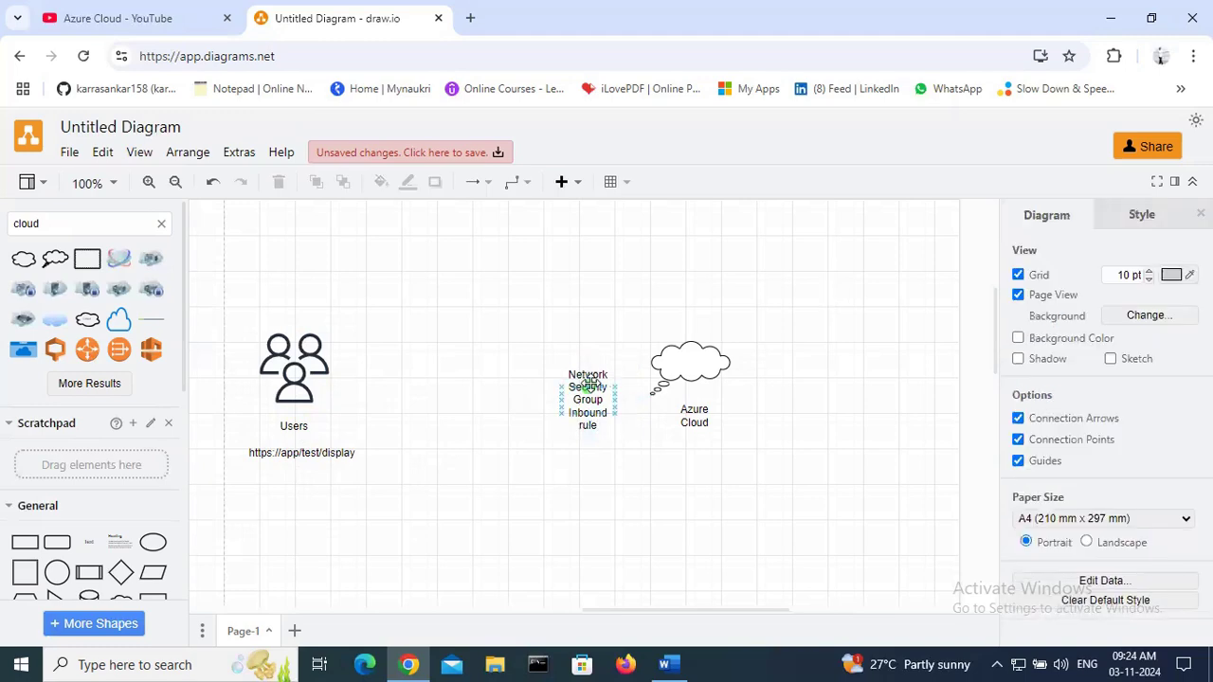
left_click(583, 384)
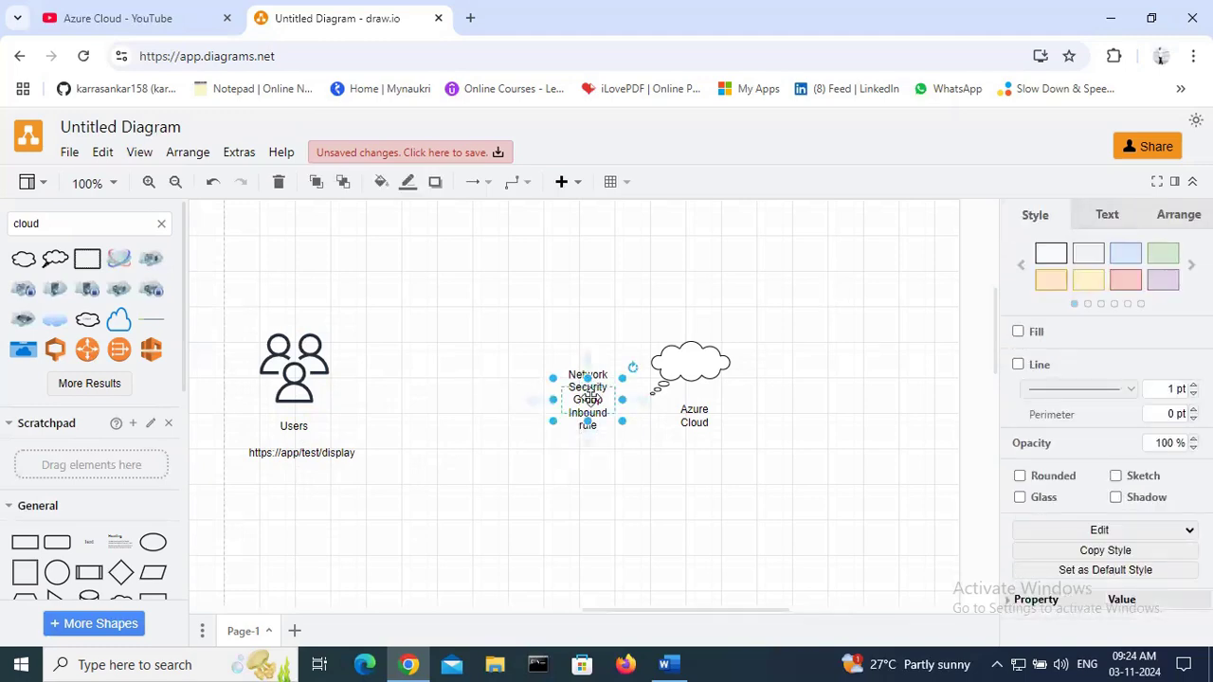
left_click_drag(577, 404, 471, 387)
left_click(690, 327)
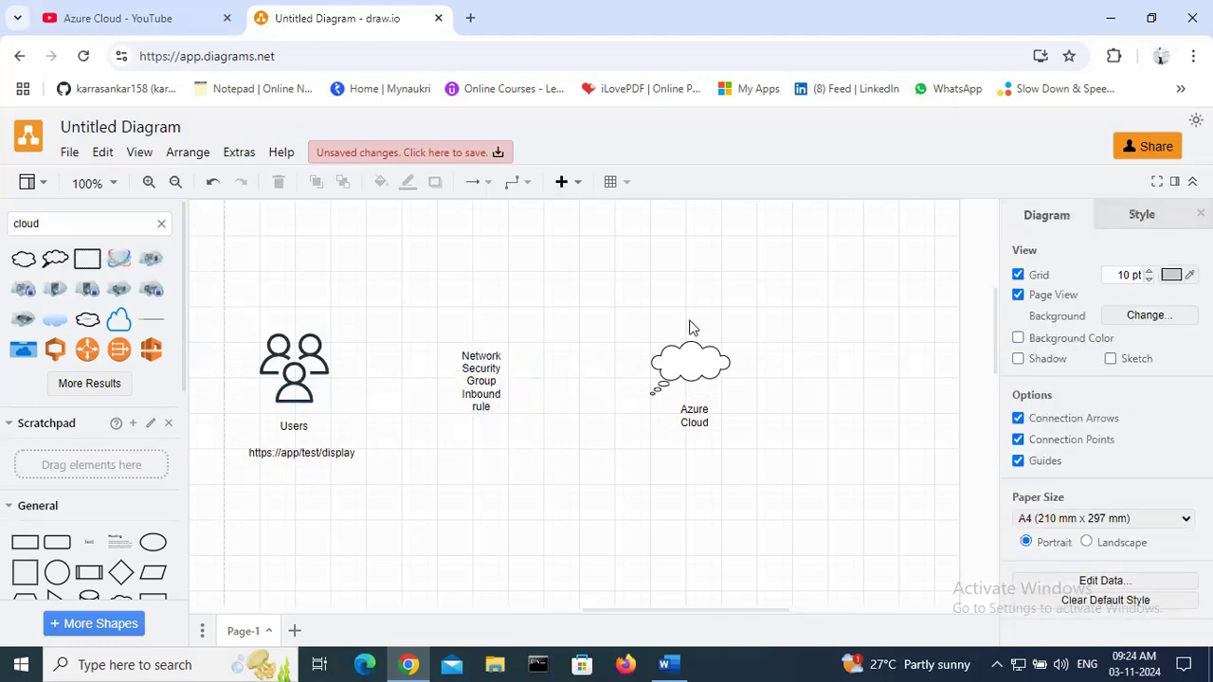
left_click(690, 394)
left_click(752, 412)
left_click(311, 451)
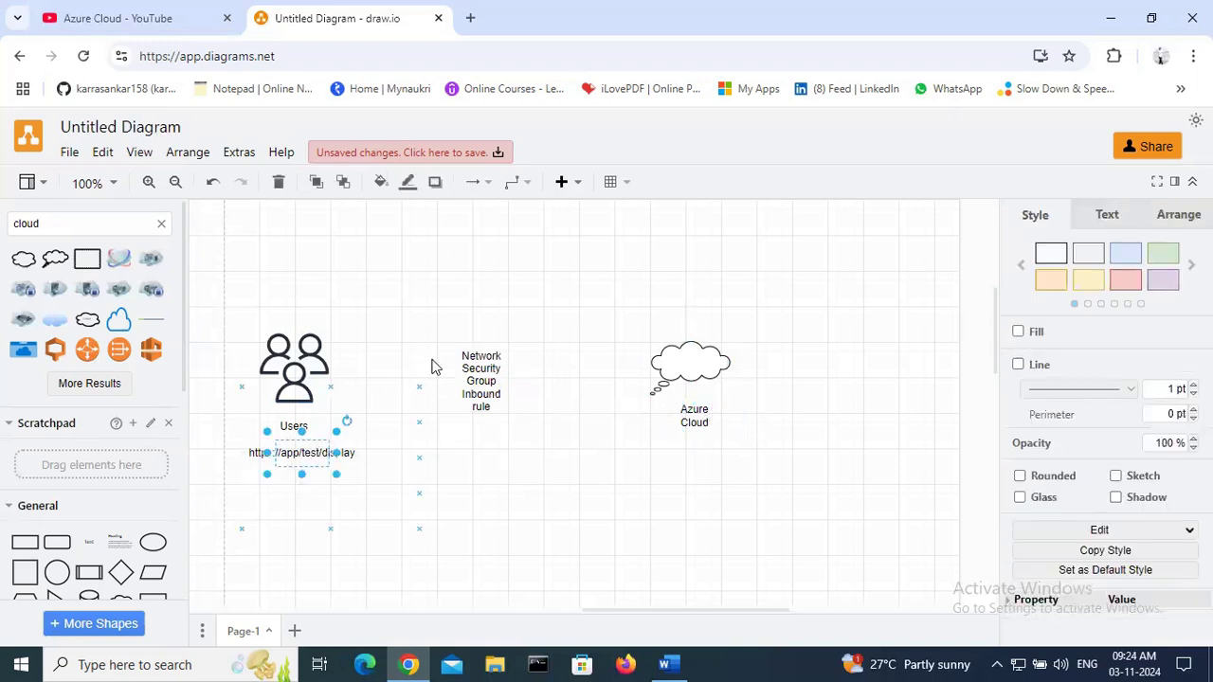
left_click(697, 372)
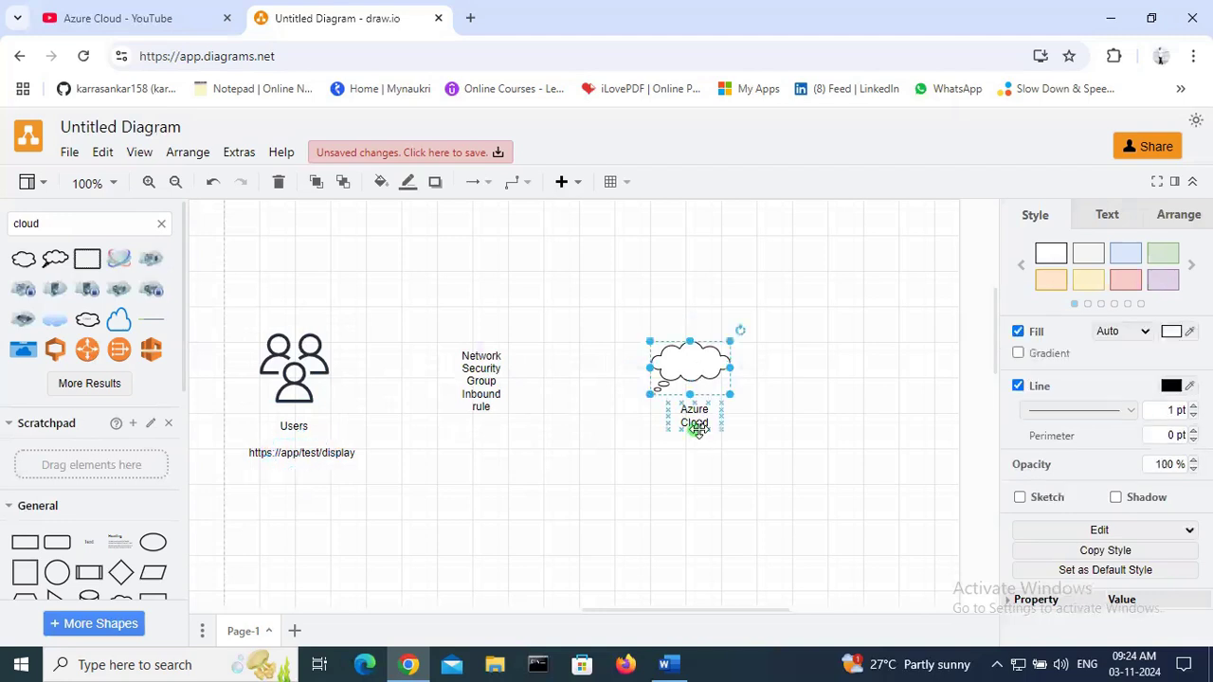
left_click(481, 400)
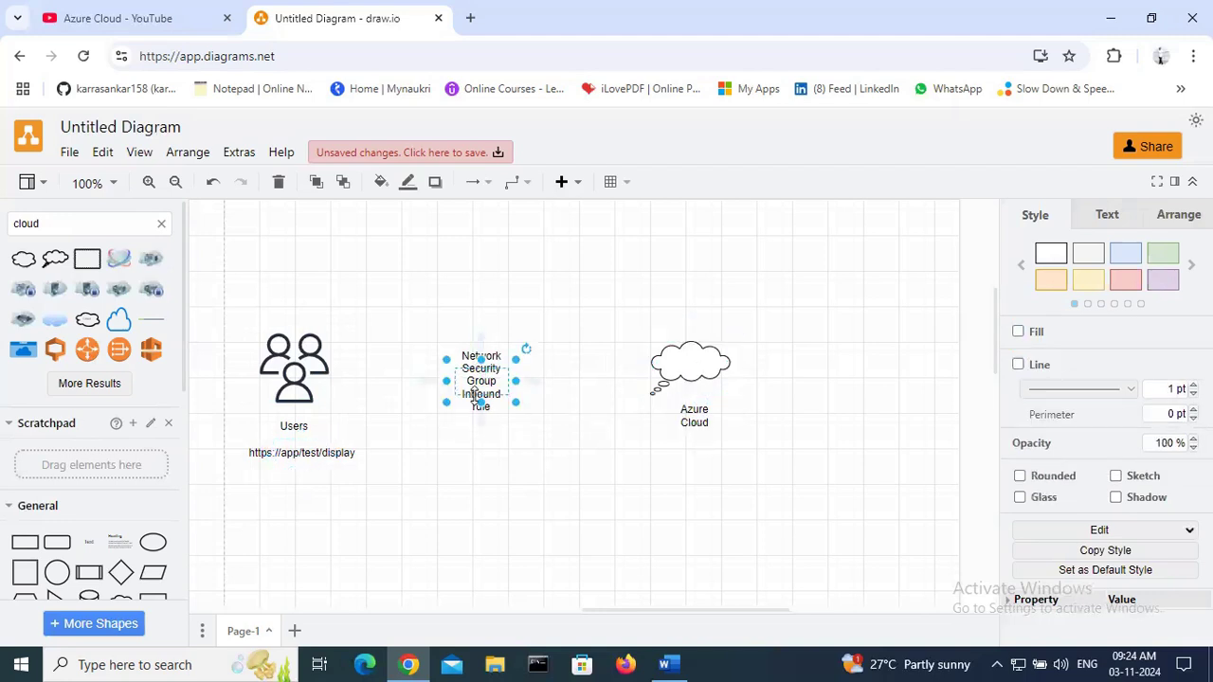
left_click(492, 433)
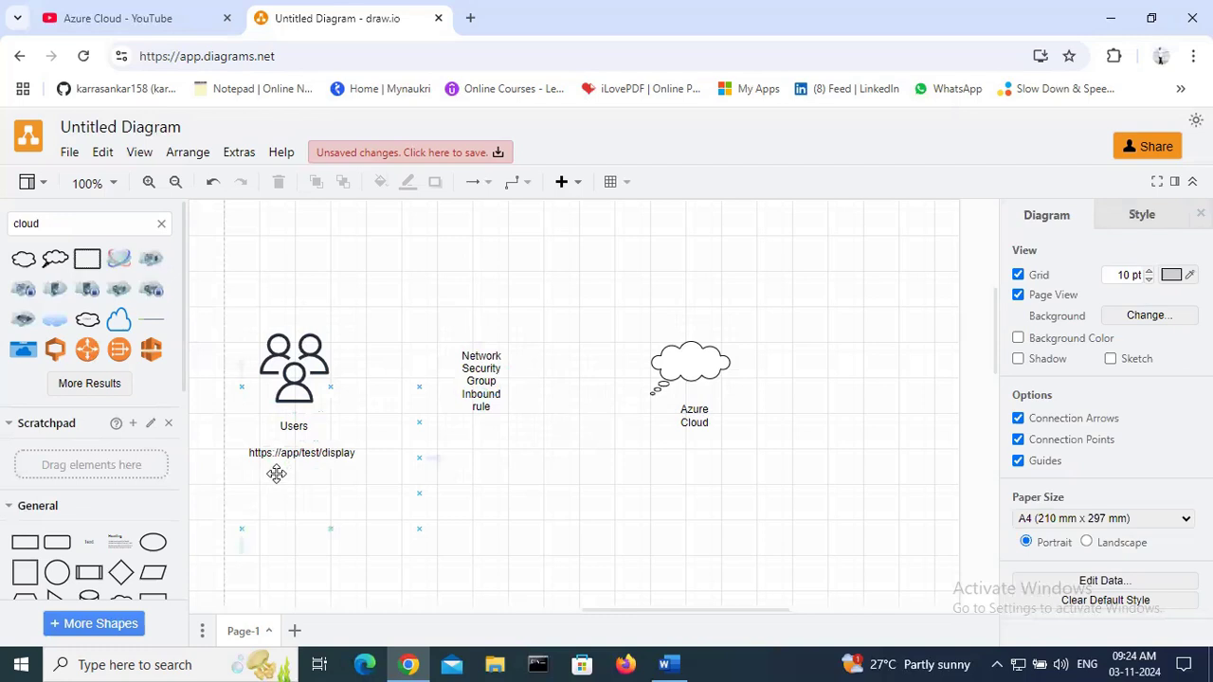
left_click(694, 417)
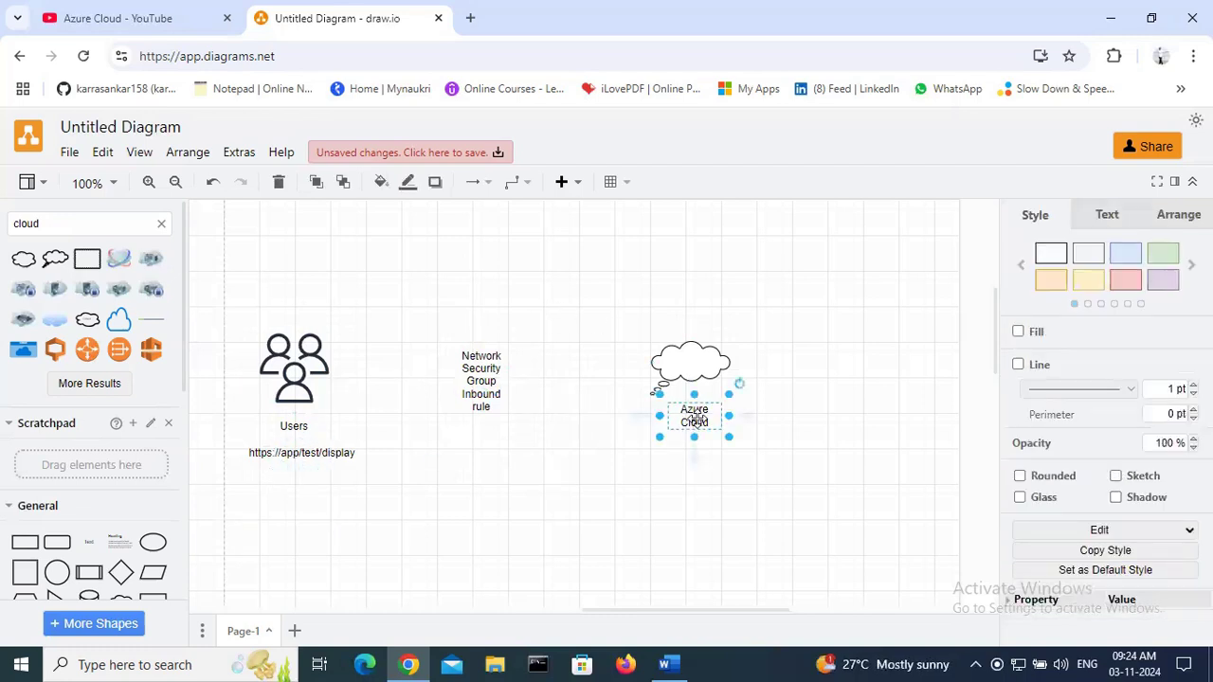
left_click(479, 439)
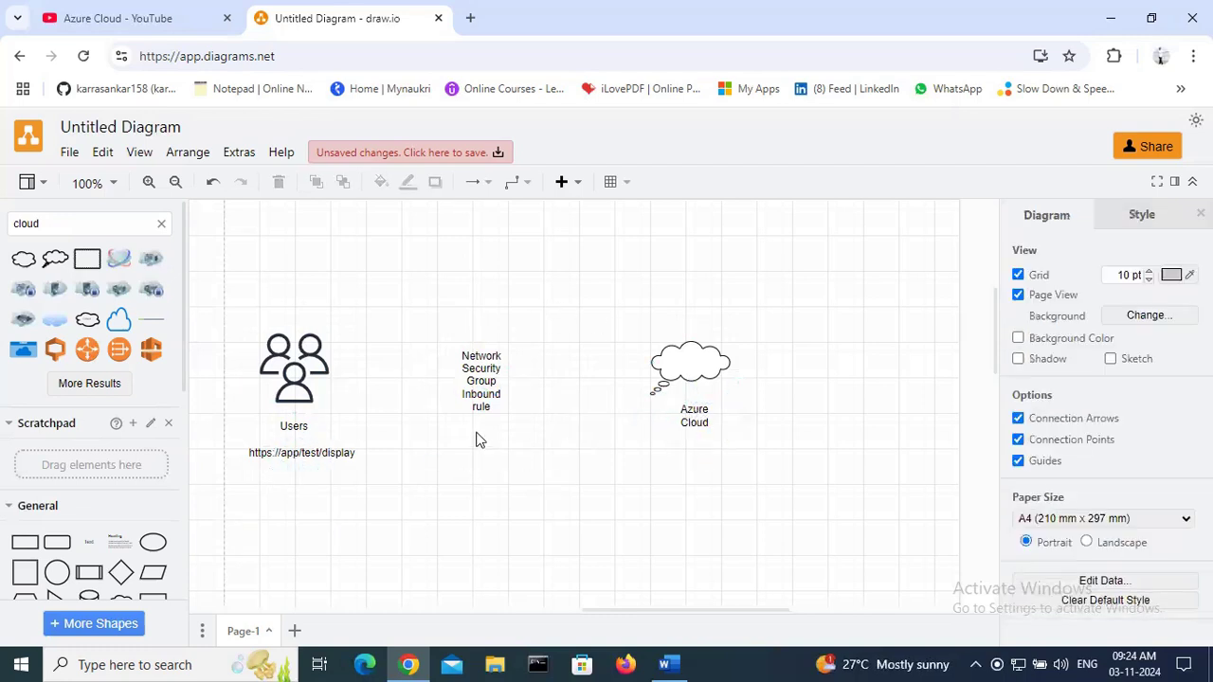
left_click(684, 360)
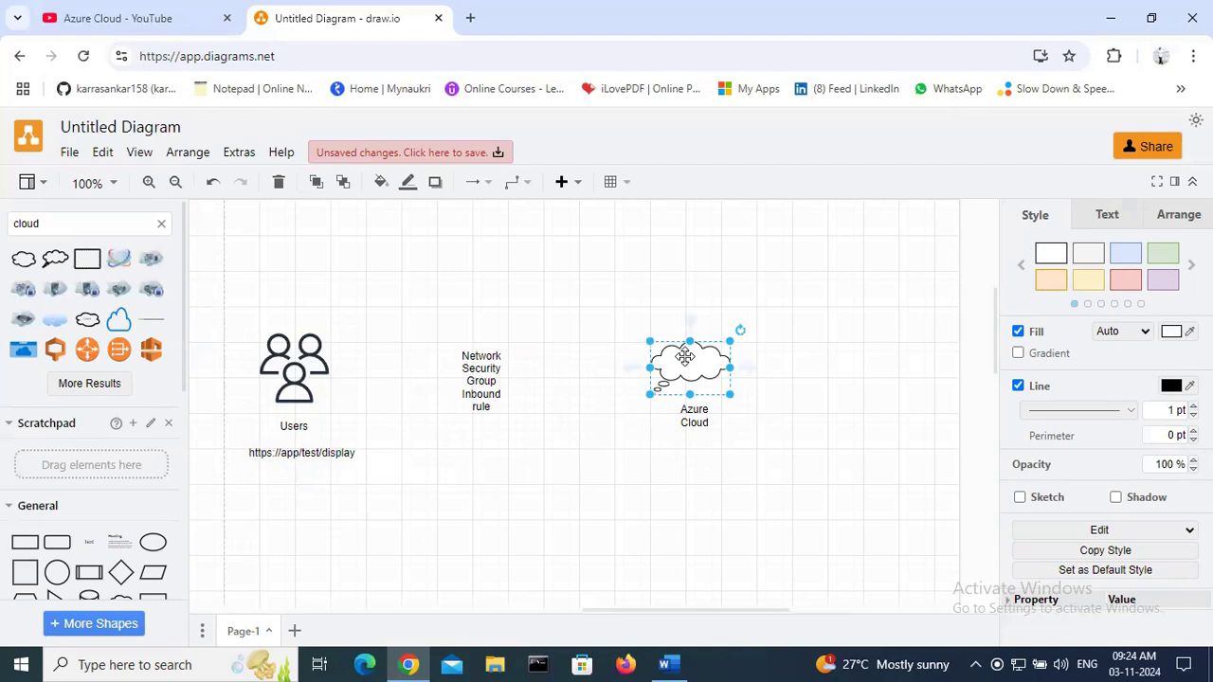
left_click(300, 452)
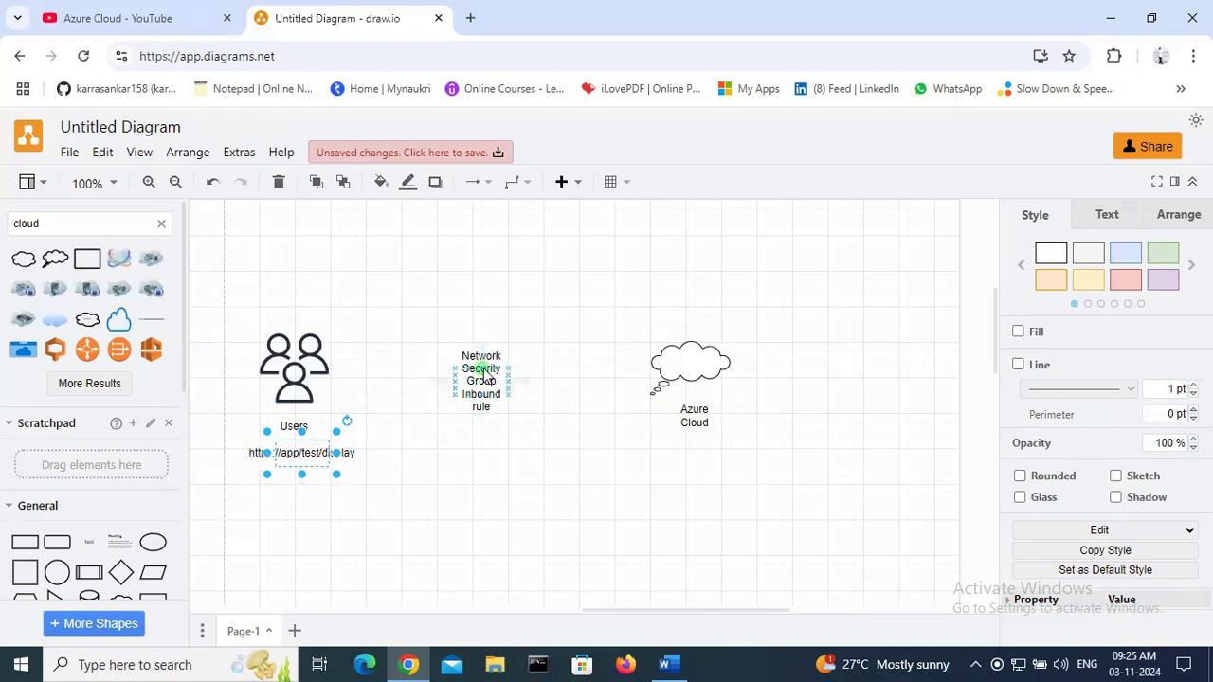
left_click(682, 362)
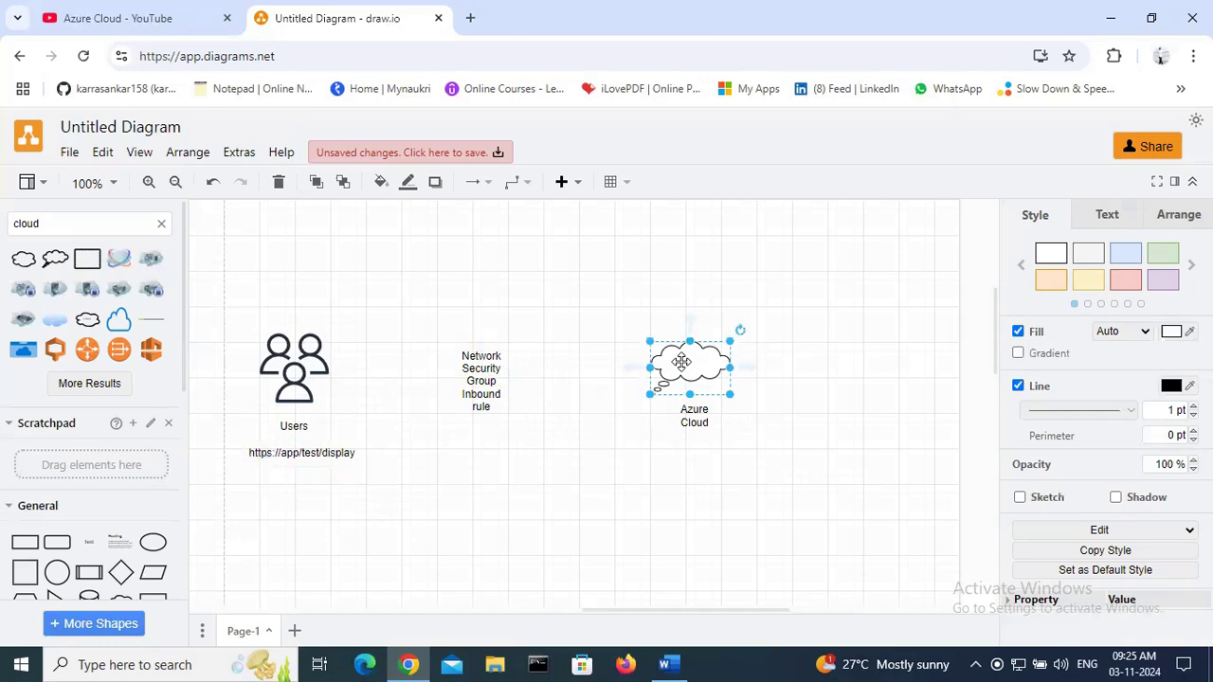
left_click(375, 507)
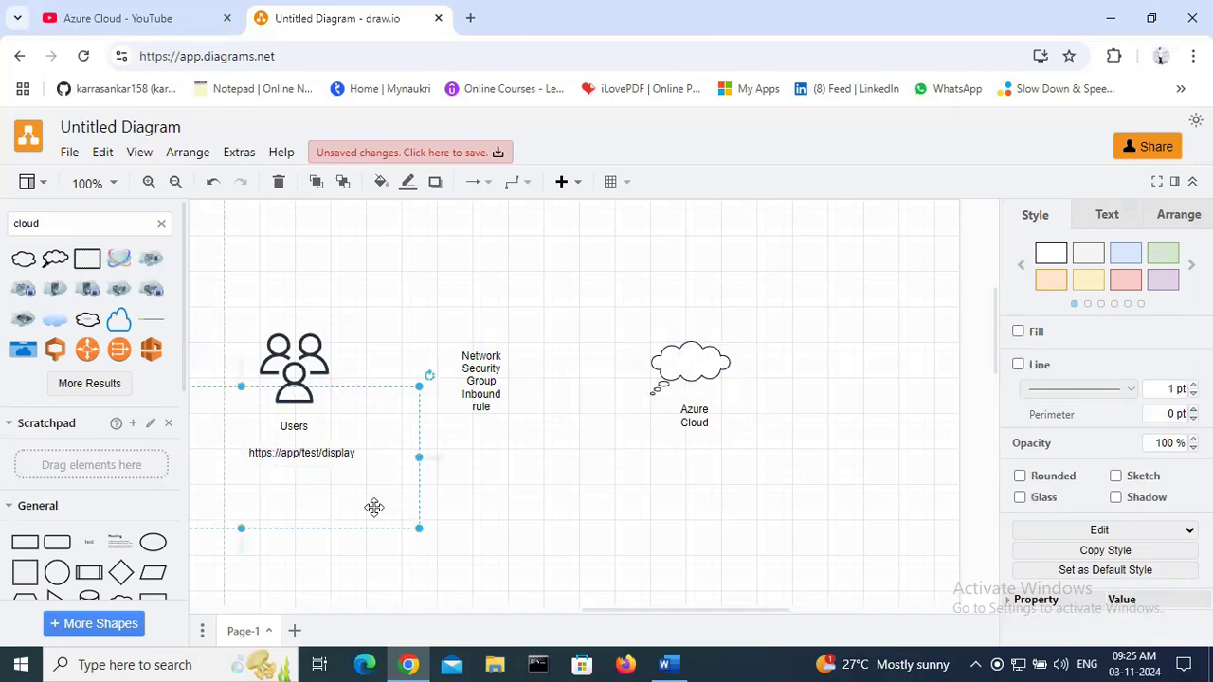
left_click(573, 182)
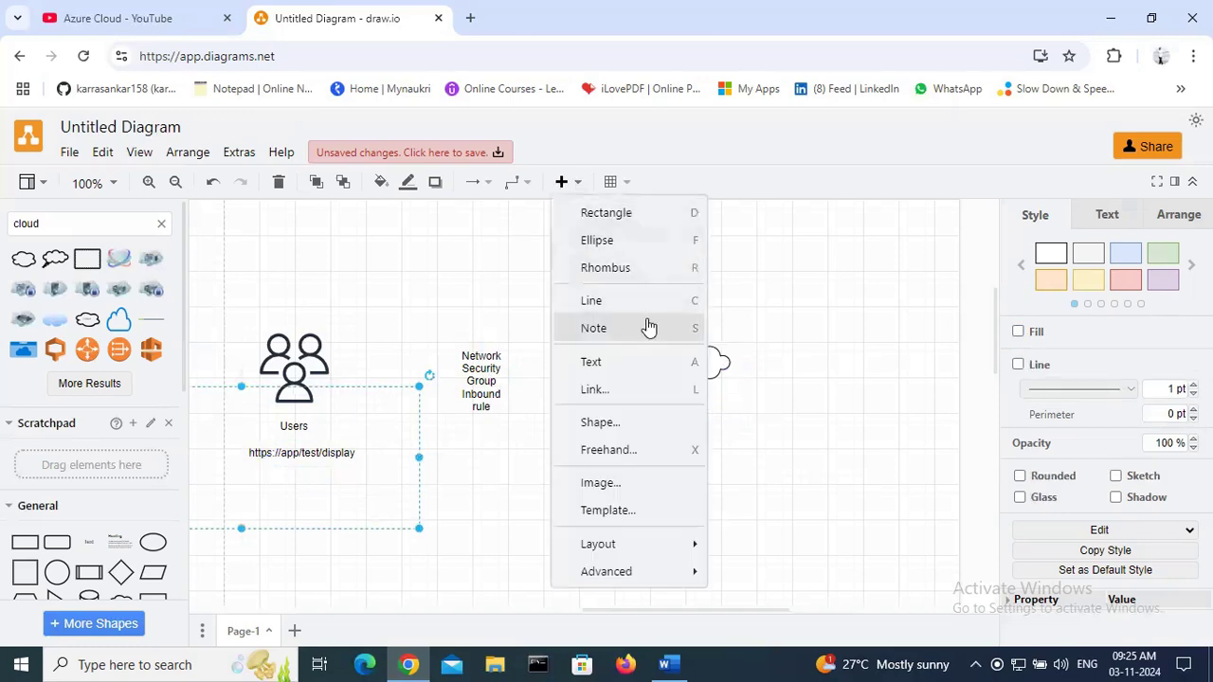
left_click(597, 366)
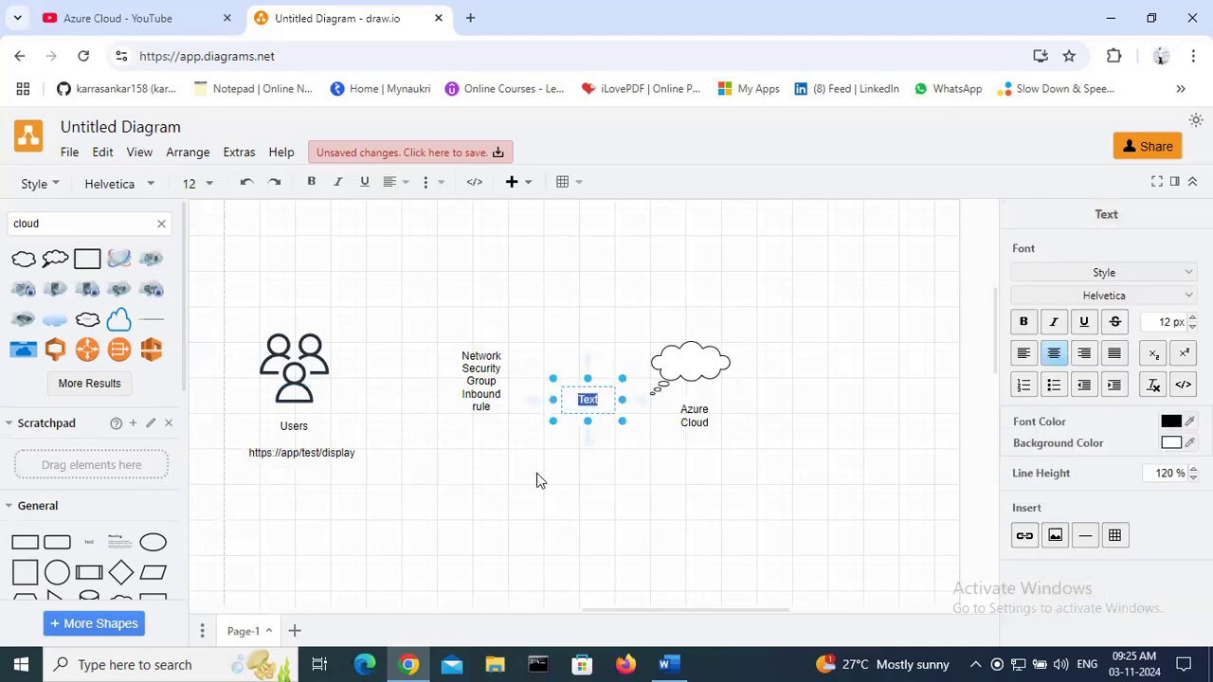
left_click_drag(555, 453, 347, 539)
left_click(588, 401)
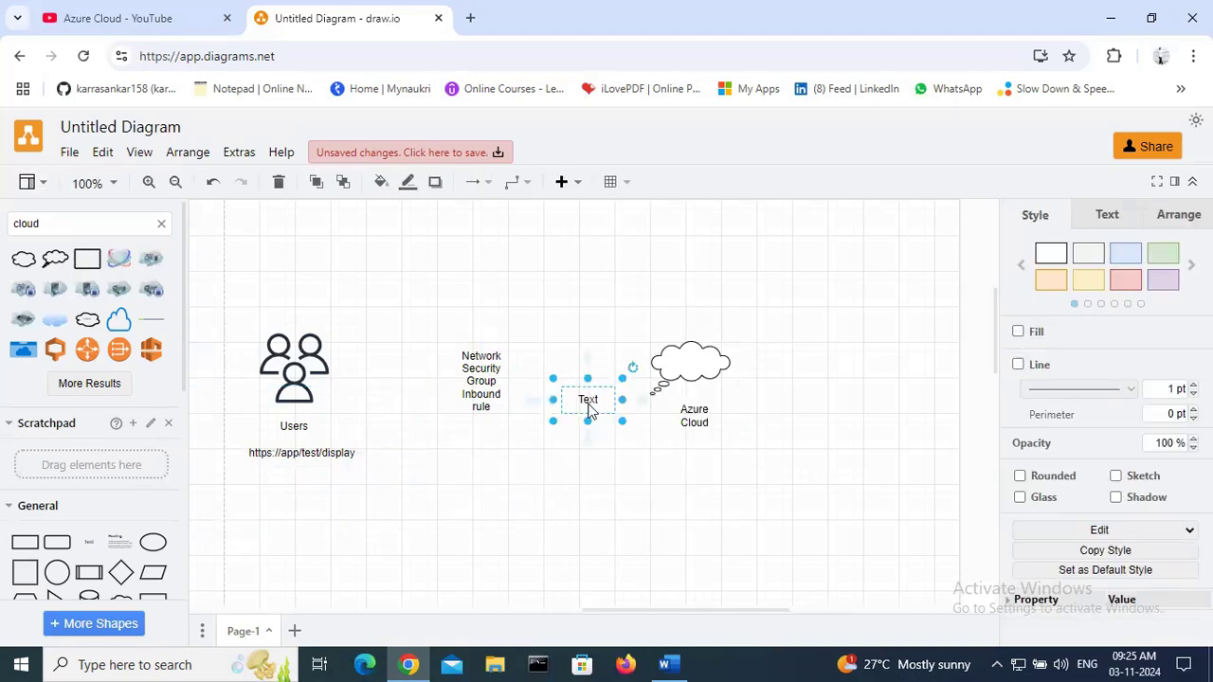
key("Delete")
Step: Switch to the Word document and add the heading "Inbound Rule:" below the fourth question, leaving blank space between them
left_click(687, 662)
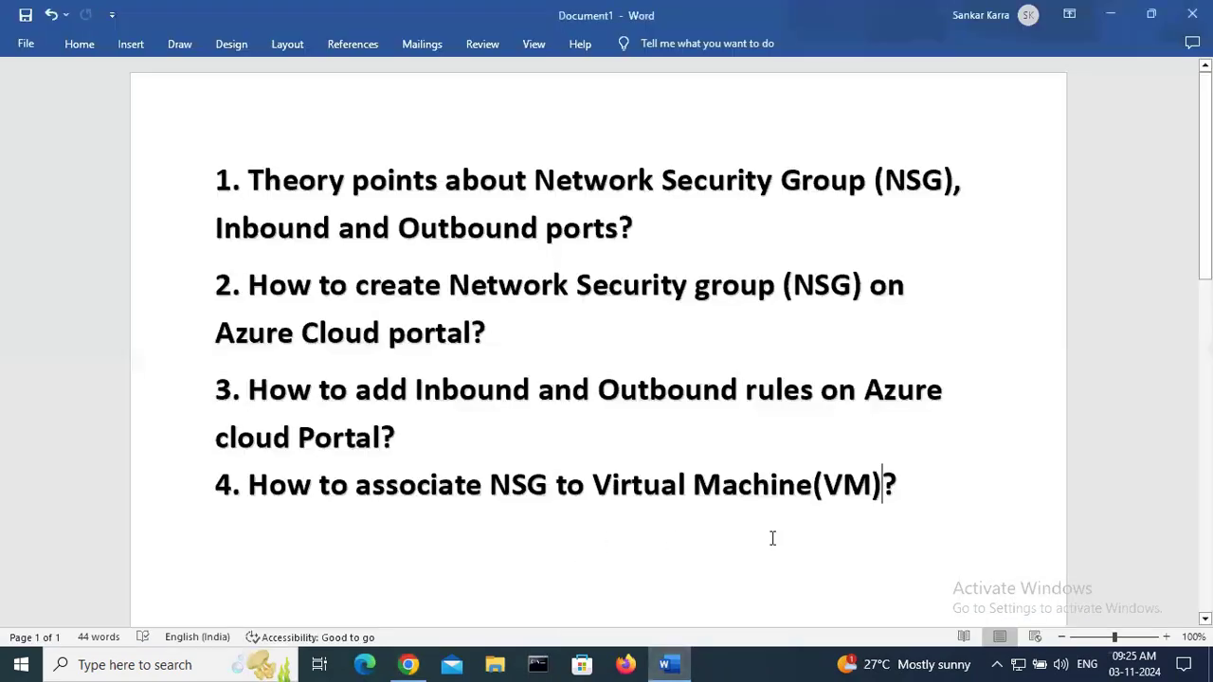
key("Return")
key("Return")
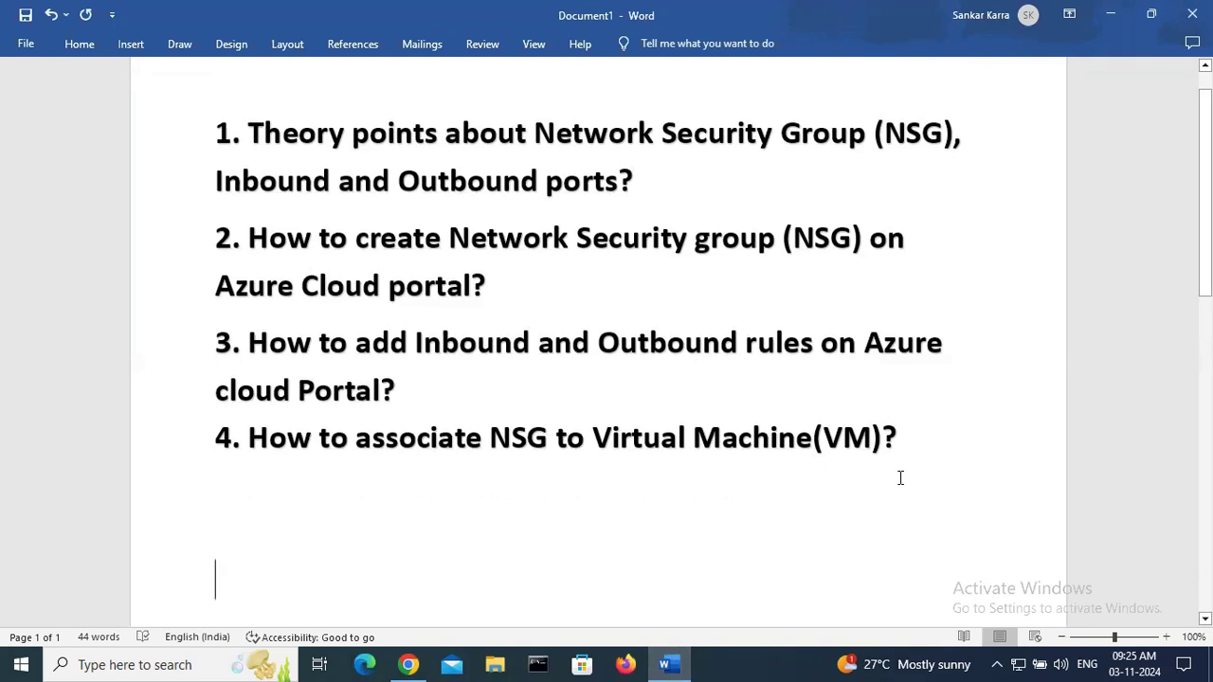
type("Inv")
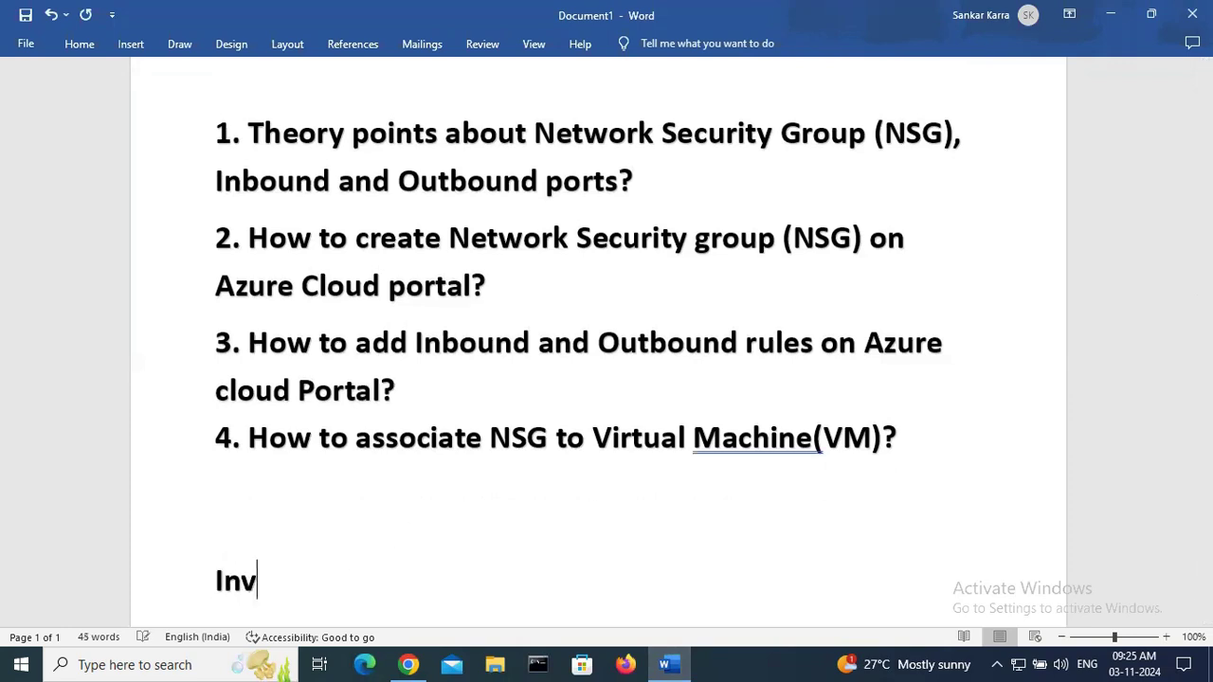
key("BackSpace")
type("bound Rule:")
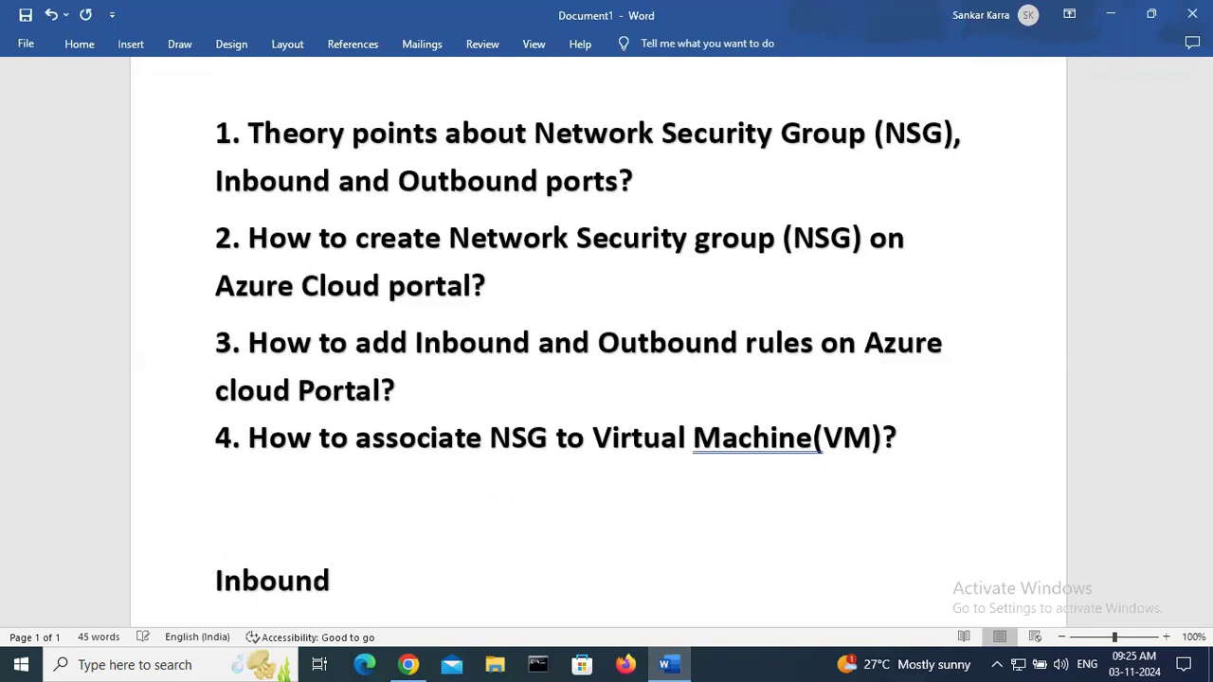
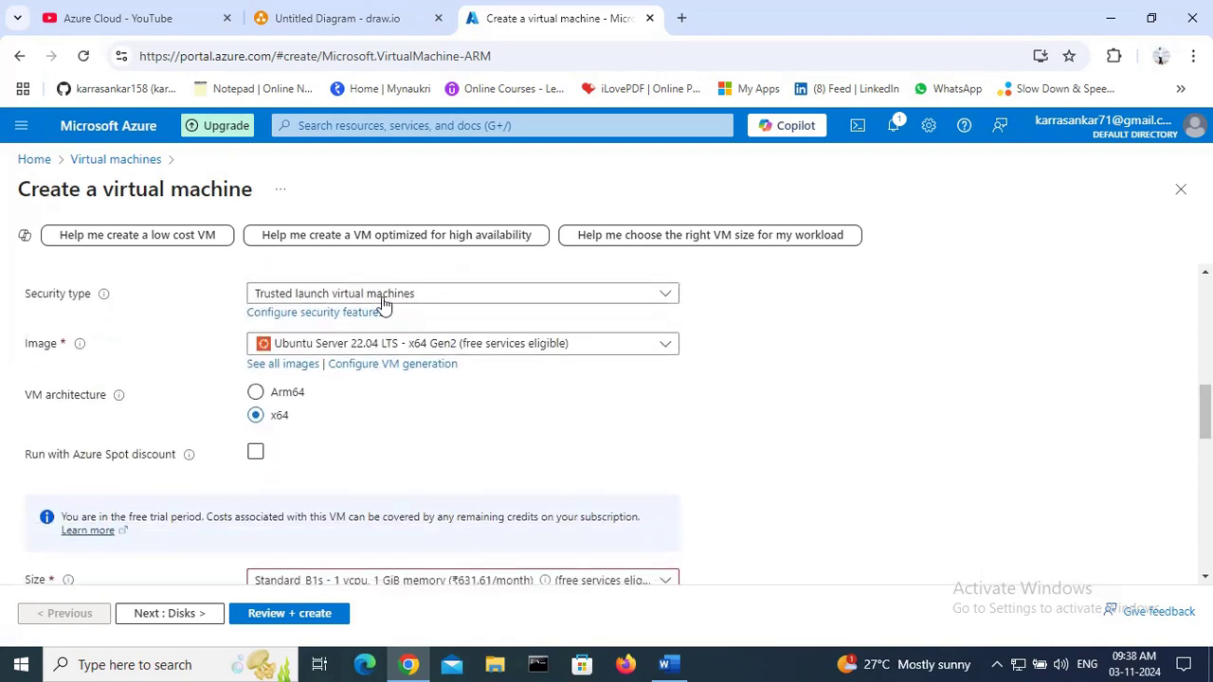
Step: Change the virtual machine's size to DC1ds_v3 from the DC-Series in the full list of VM sizes
scroll(618, 423, "down", 3)
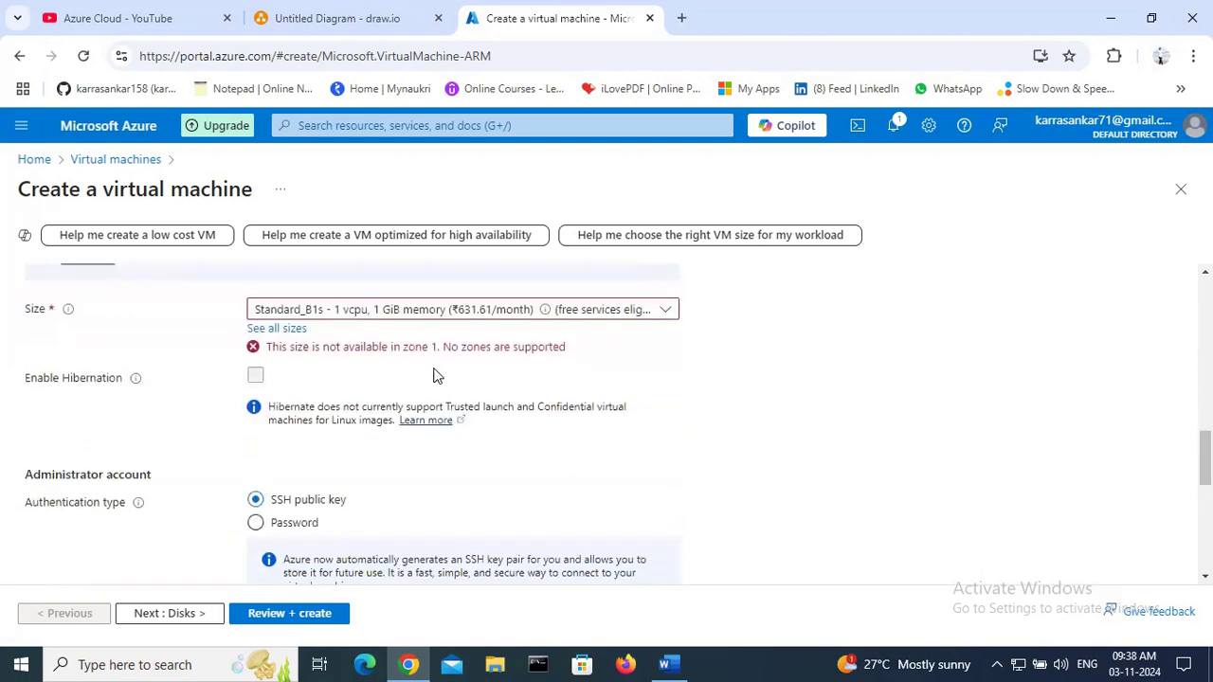
left_click(280, 330)
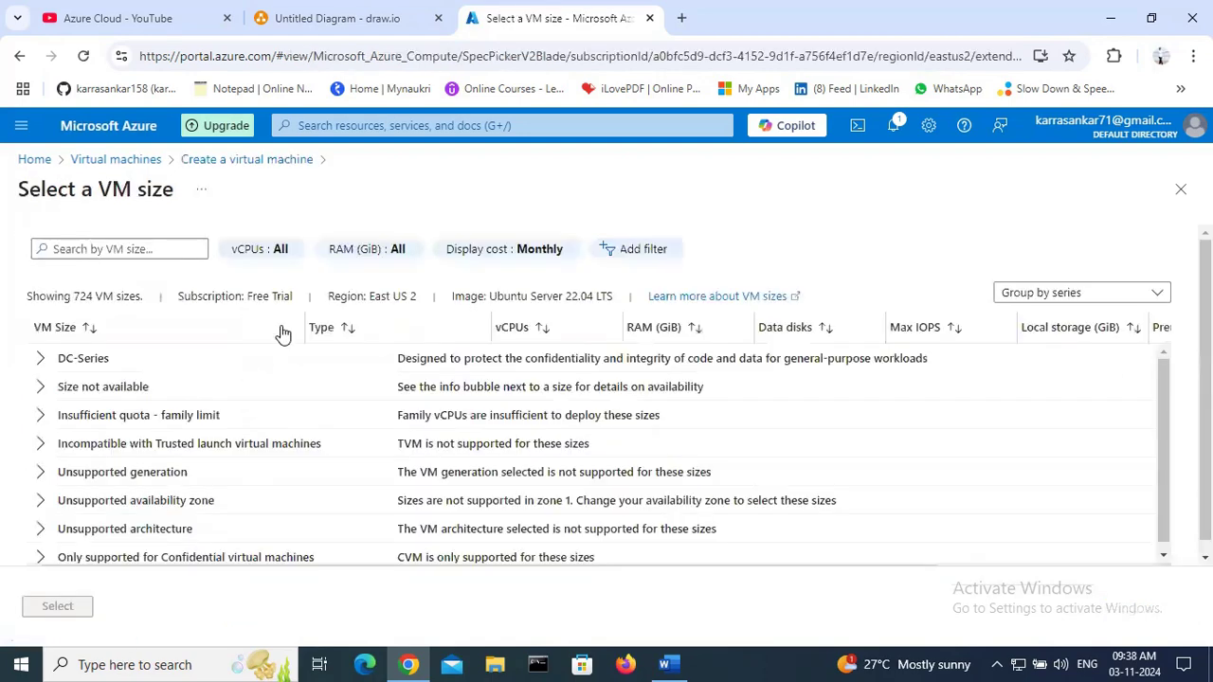
left_click(41, 368)
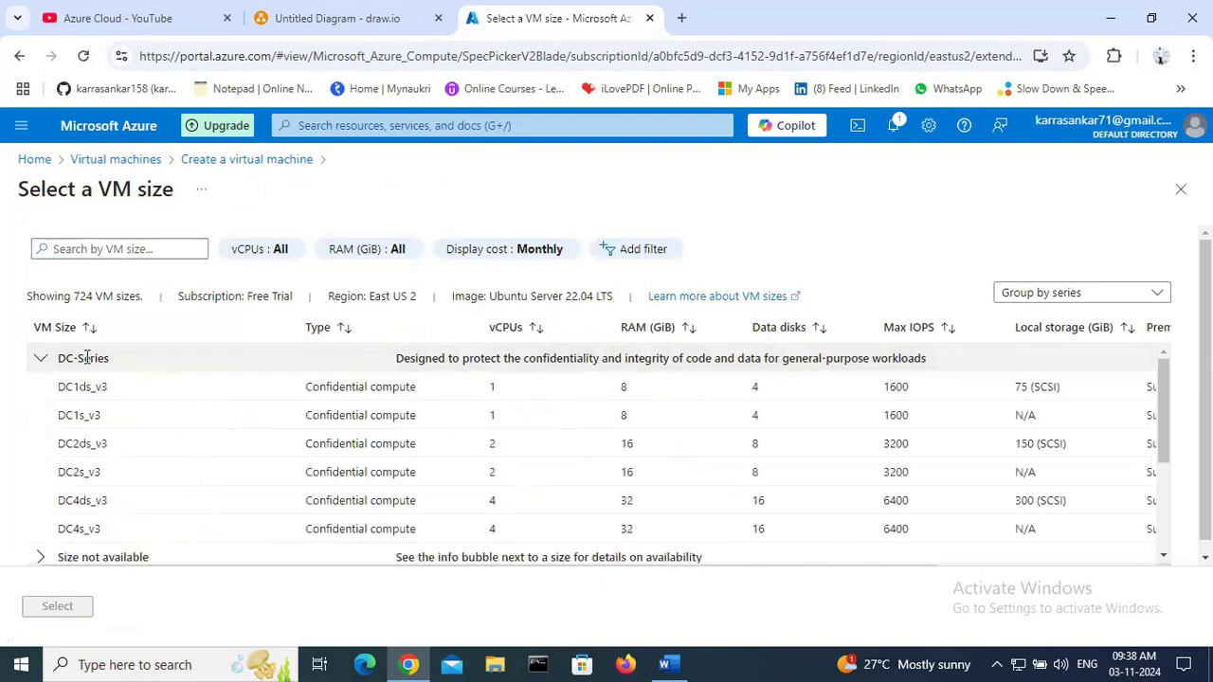
left_click(111, 389)
left_click(57, 607)
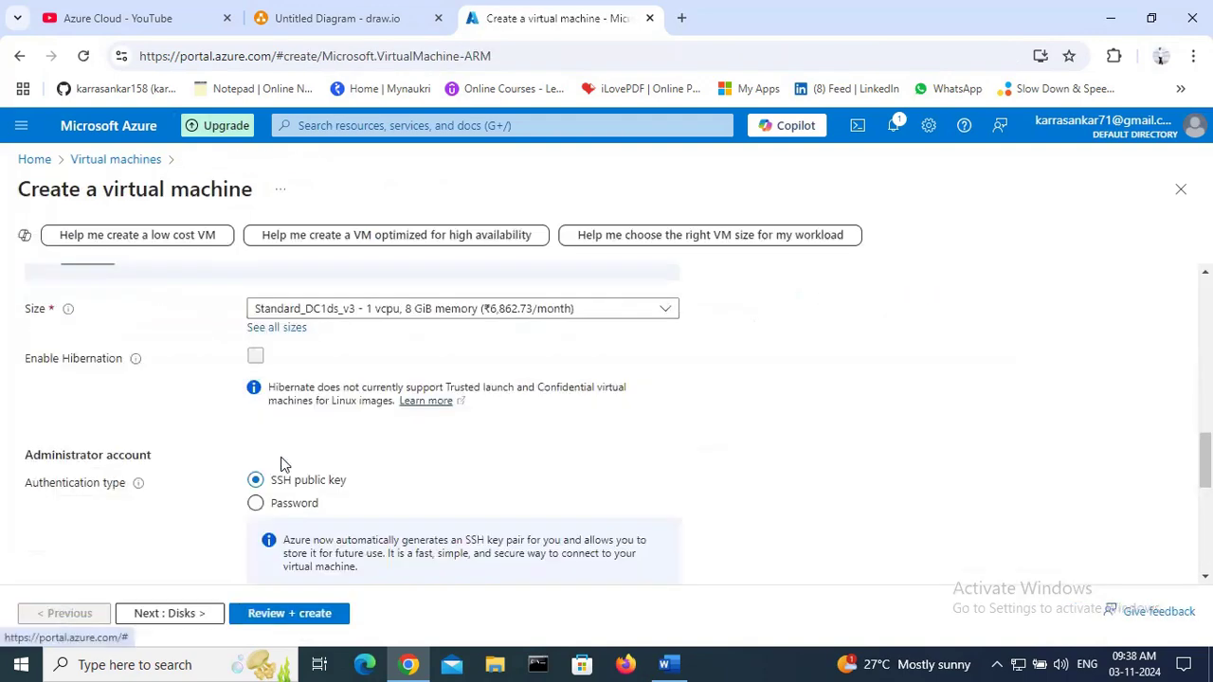
Step: Set the administrator account's authentication type to Password and enter "myuser" as the username
left_click(256, 503)
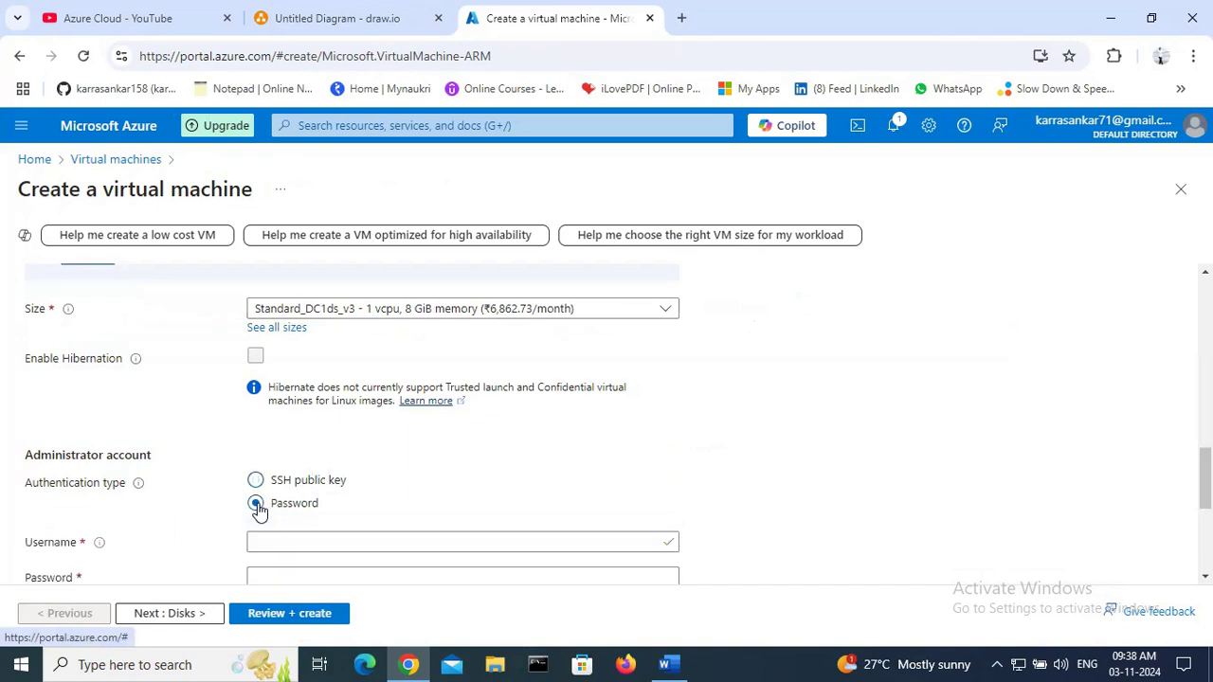
scroll(419, 485, "down", 1)
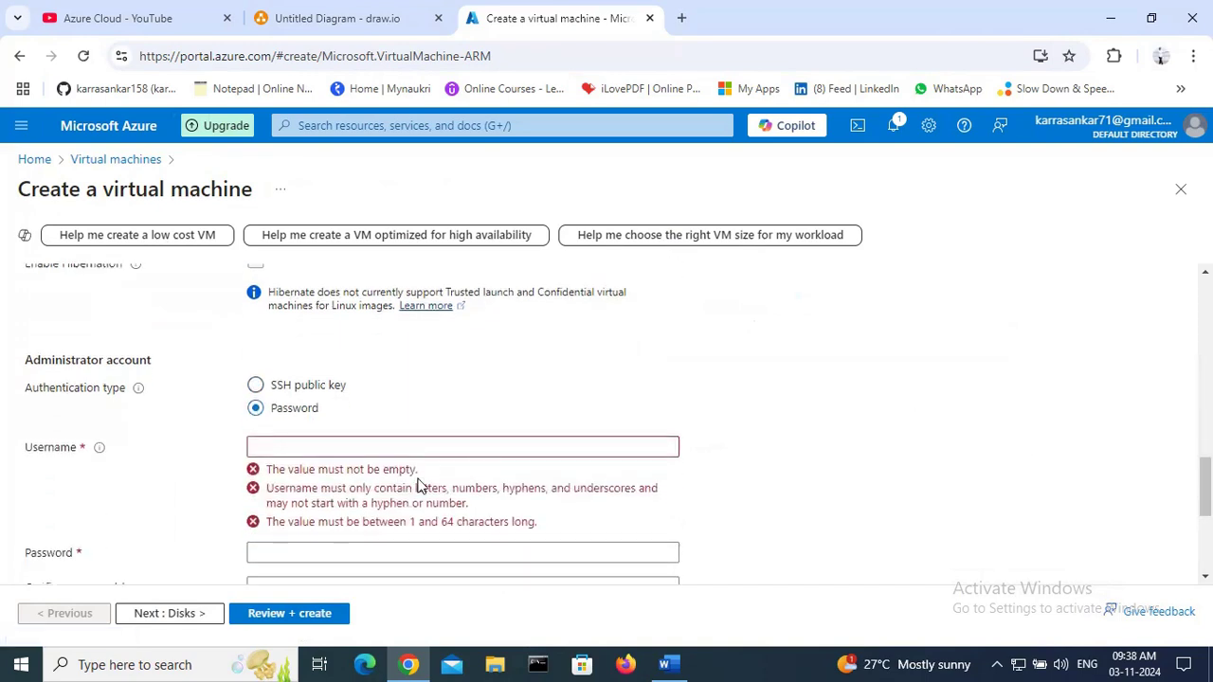
left_click(344, 450)
left_click(384, 520)
Step: Enter the administrator account password and repeat it in the confirmation field
left_click(264, 480)
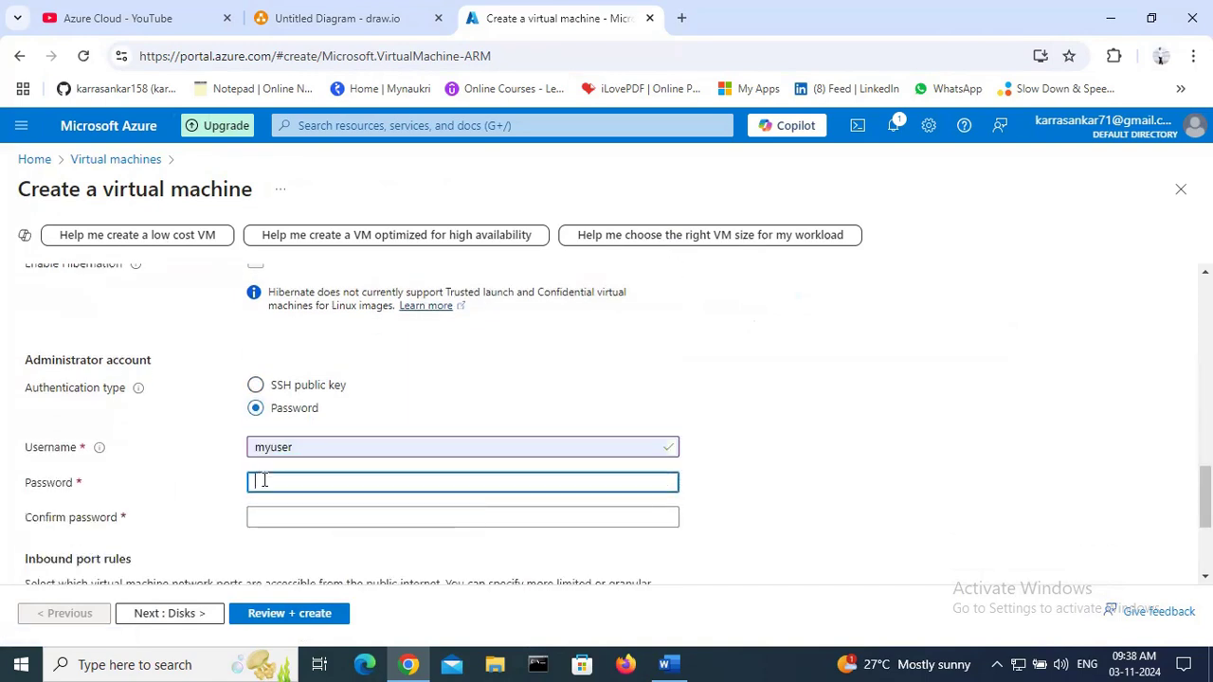
type("••••")
key("ctrl+a")
key("BackSpace")
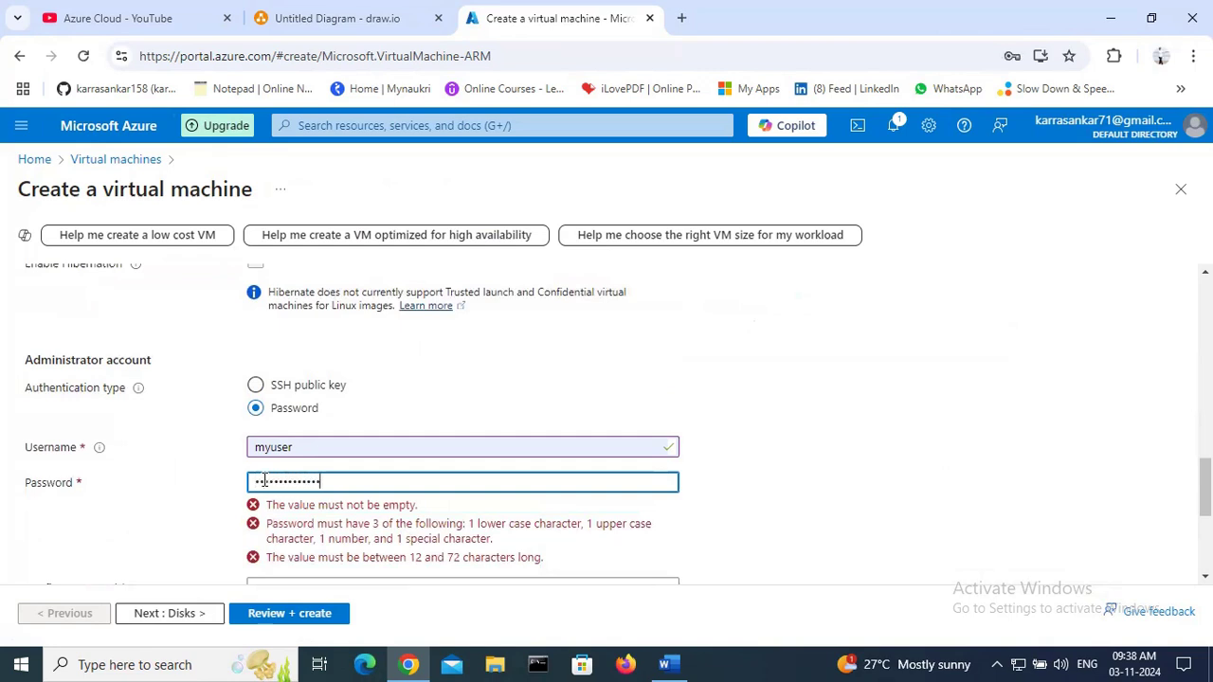
left_click(403, 518)
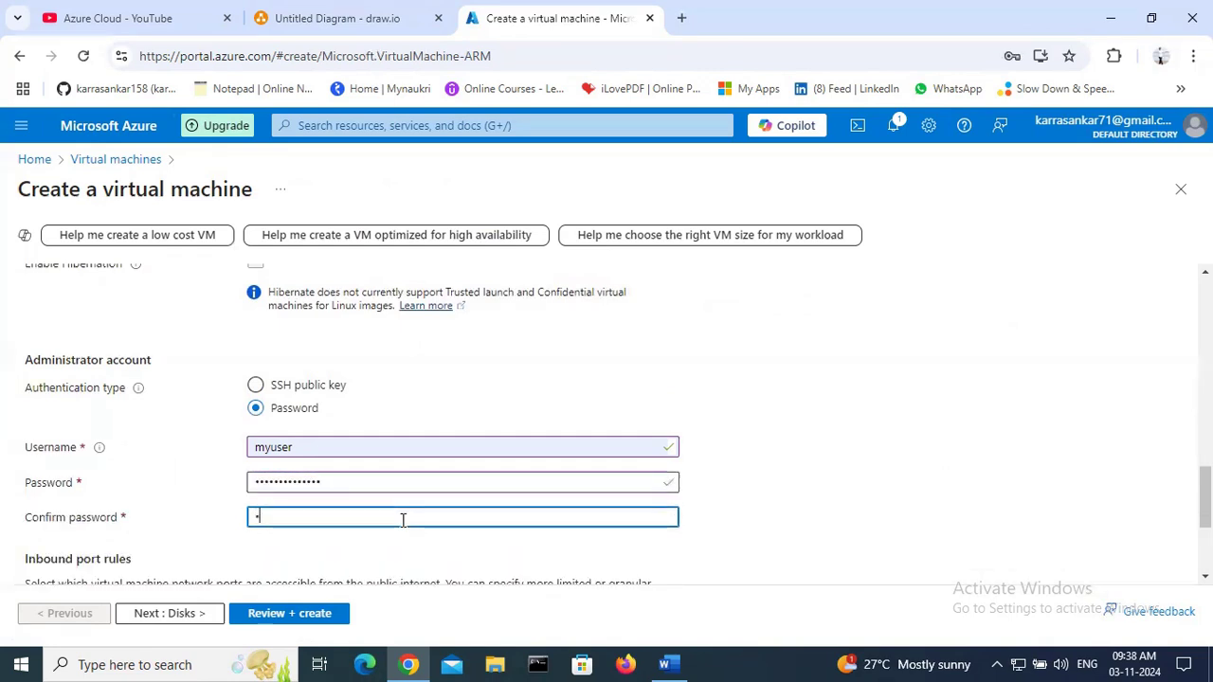
type("••••••••")
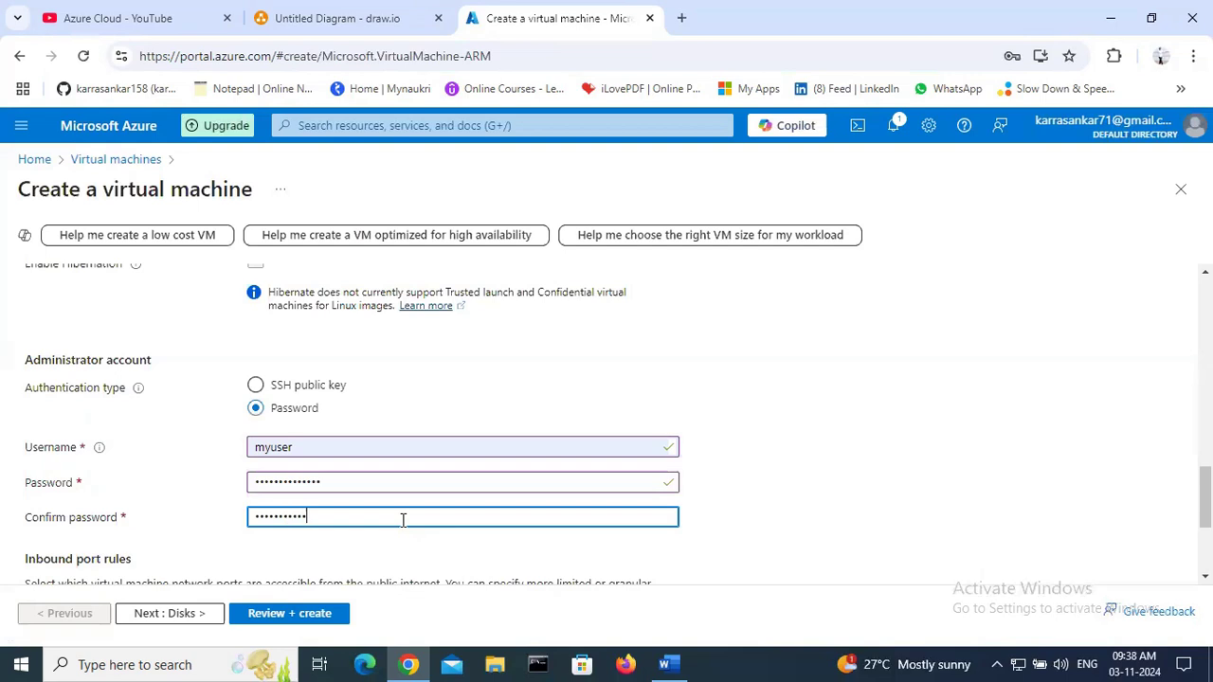
type("••")
Step: Set the virtual machine's public inbound ports to None
scroll(106, 348, "down", 2)
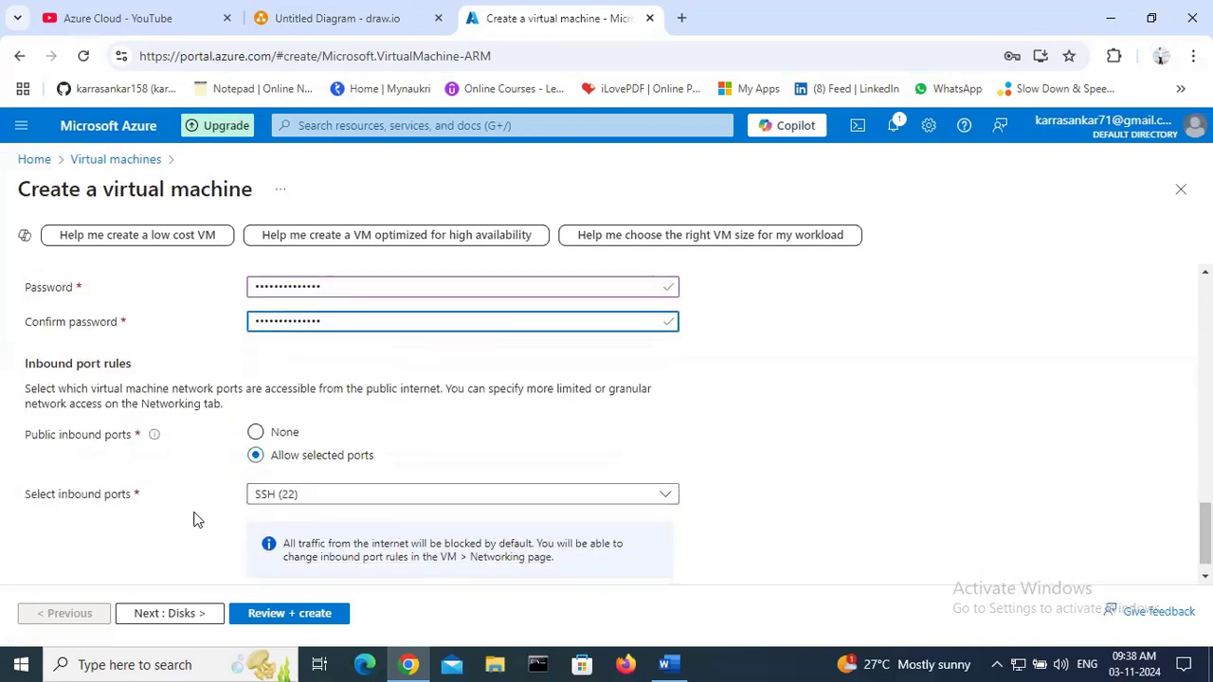
left_click(306, 502)
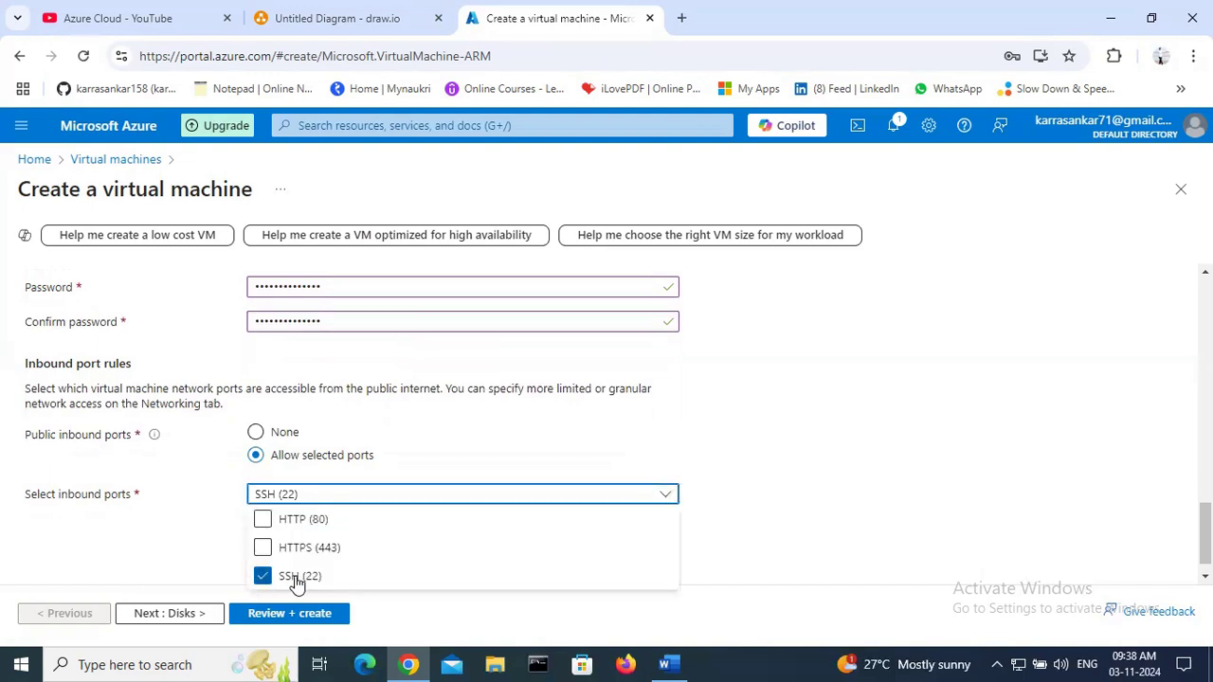
left_click(257, 434)
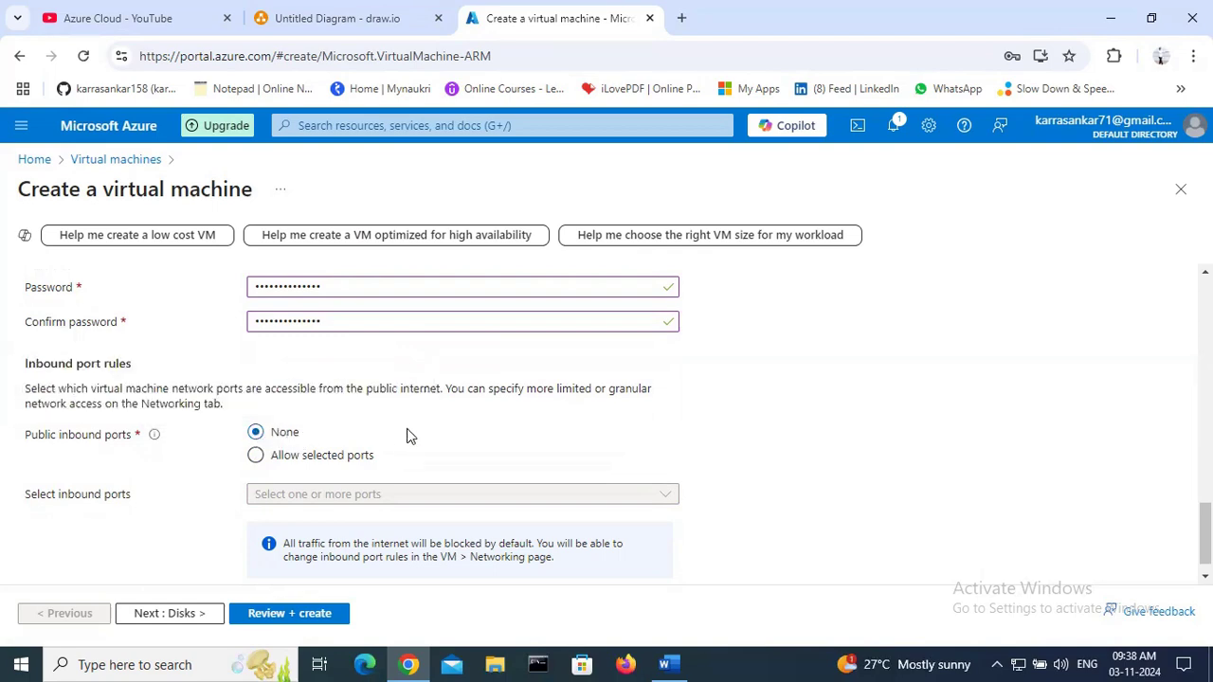
Step: Set the OS disk type to locally-redundant Standard SSD in the virtual machine's disk settings
left_click_drag(1205, 535, 1206, 308)
left_click(95, 282)
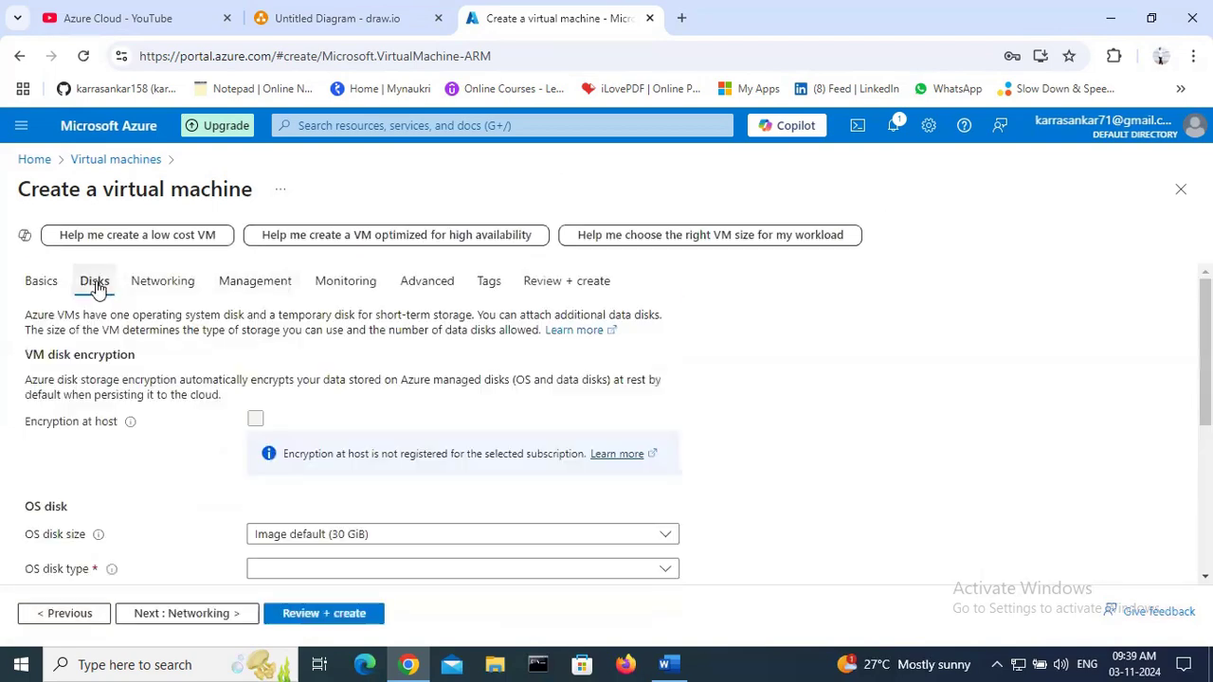
left_click(327, 571)
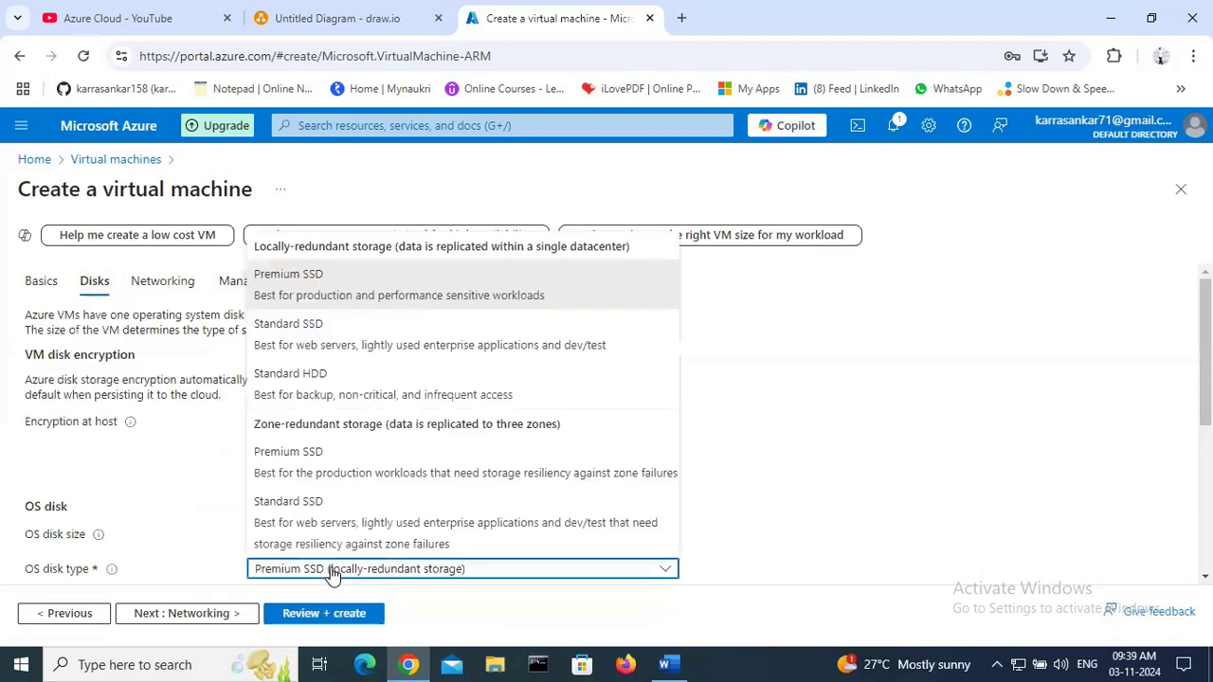
left_click(313, 330)
Step: Set the NIC network security group to None in the virtual machine's networking settings
mouse_move(1205, 311)
left_mouse_down()
mouse_move(1205, 468)
mouse_move(1206, 301)
left_mouse_up()
left_click(152, 276)
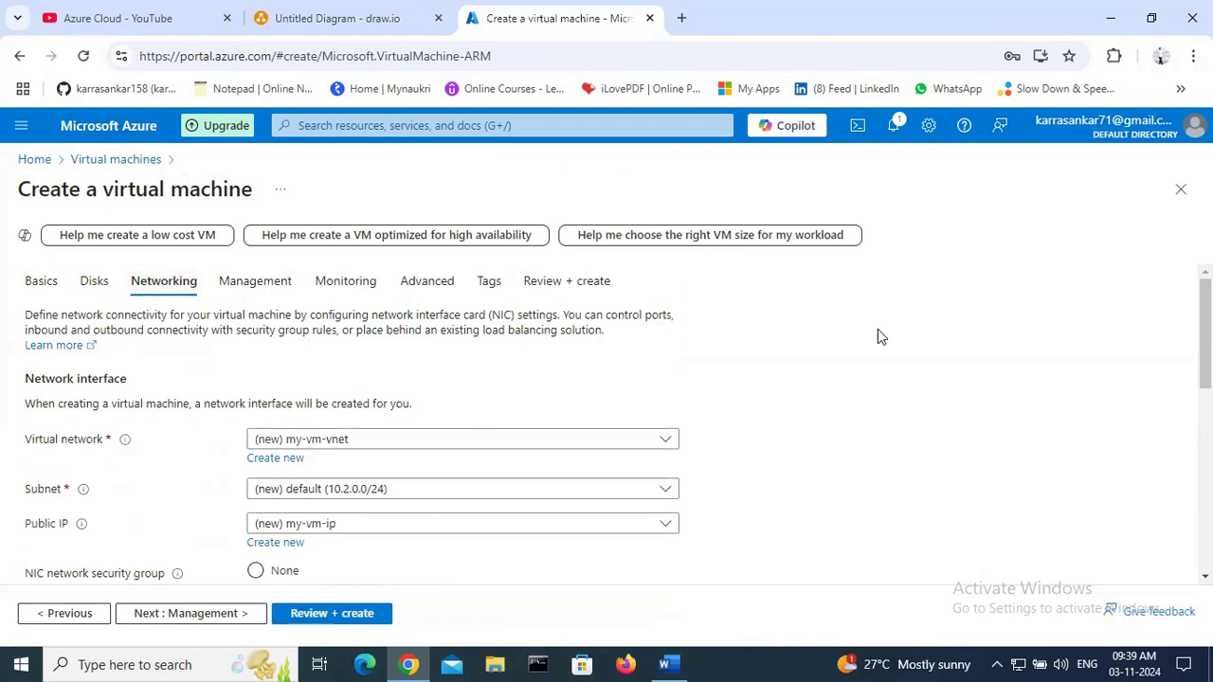
left_click_drag(1205, 331, 1205, 406)
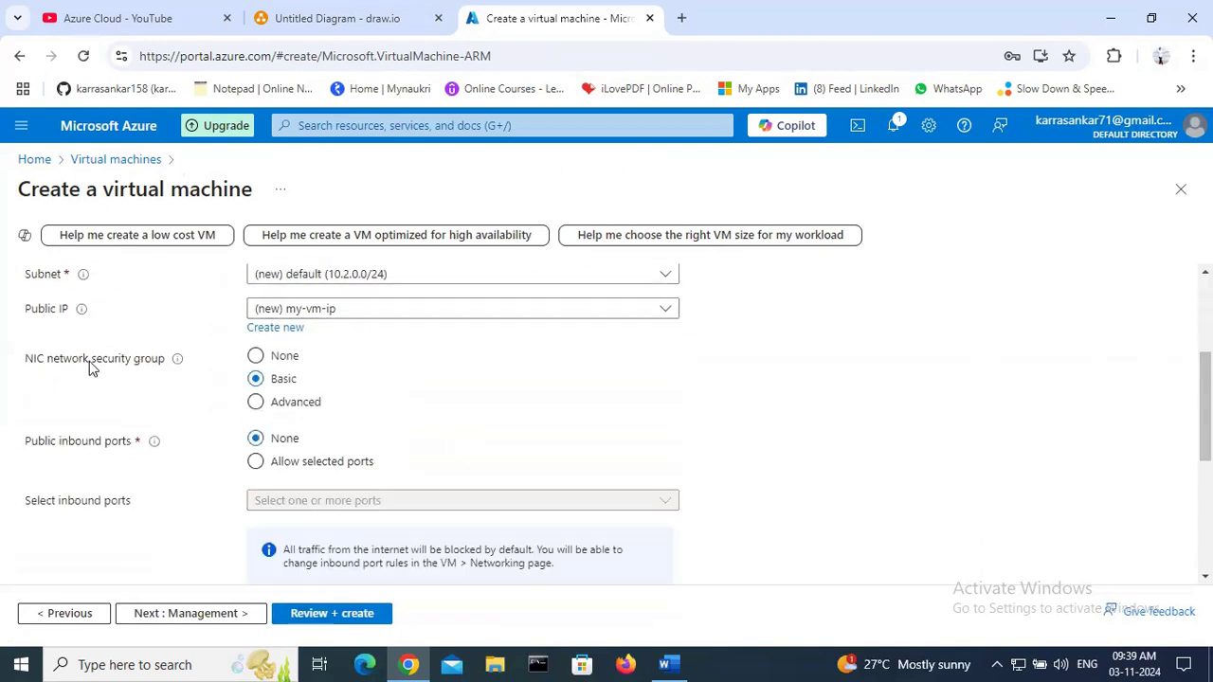
left_click(255, 356)
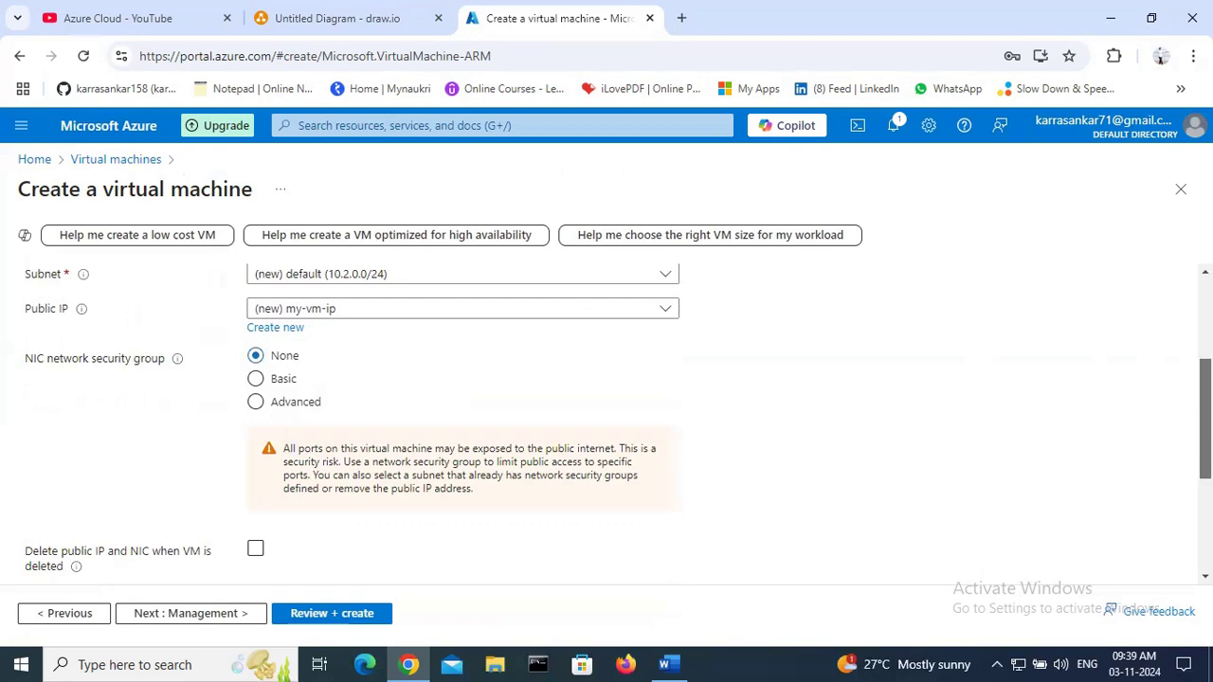
Step: Look through the management options and disable boot diagnostics in the virtual machine's monitoring settings
left_click_drag(1205, 417, 920, 221)
left_click(251, 284)
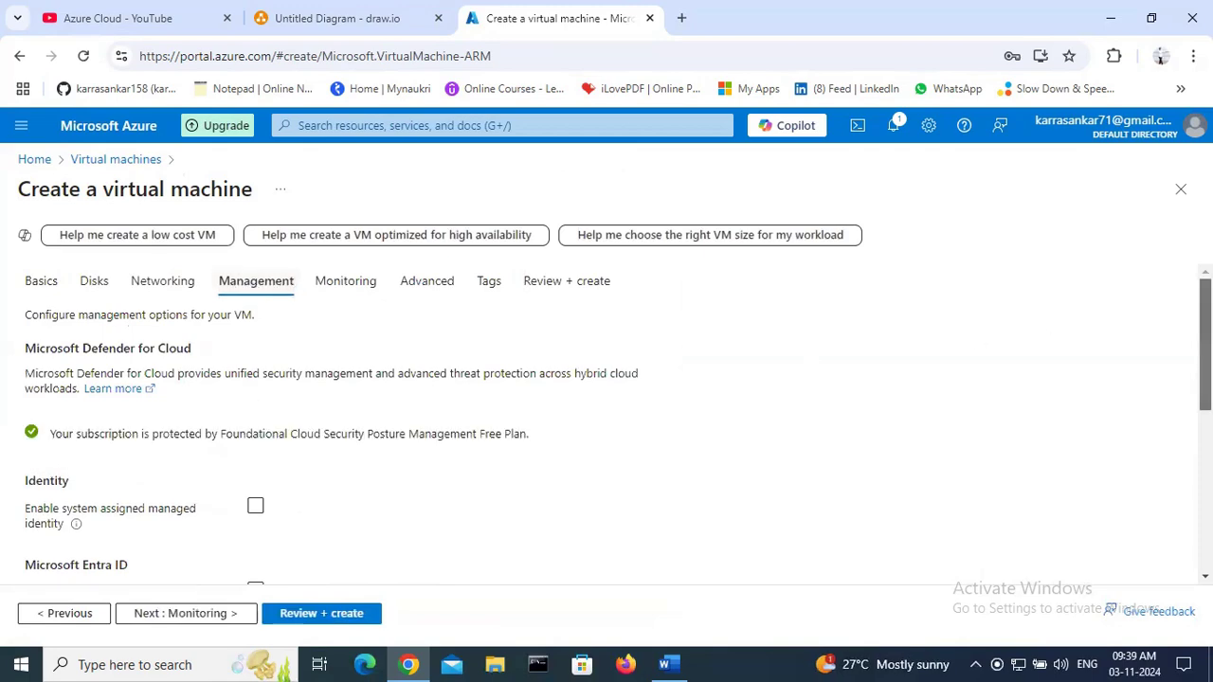
left_click_drag(1205, 346, 1205, 502)
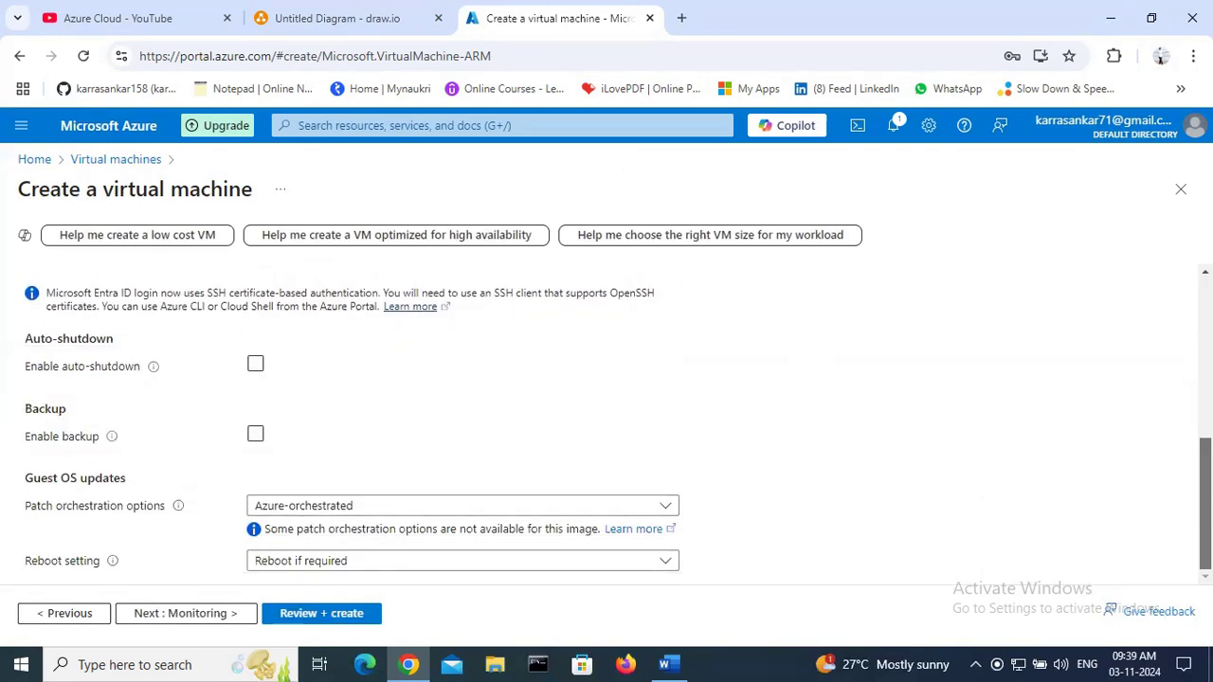
scroll(606, 427, "up", 10)
left_click(347, 280)
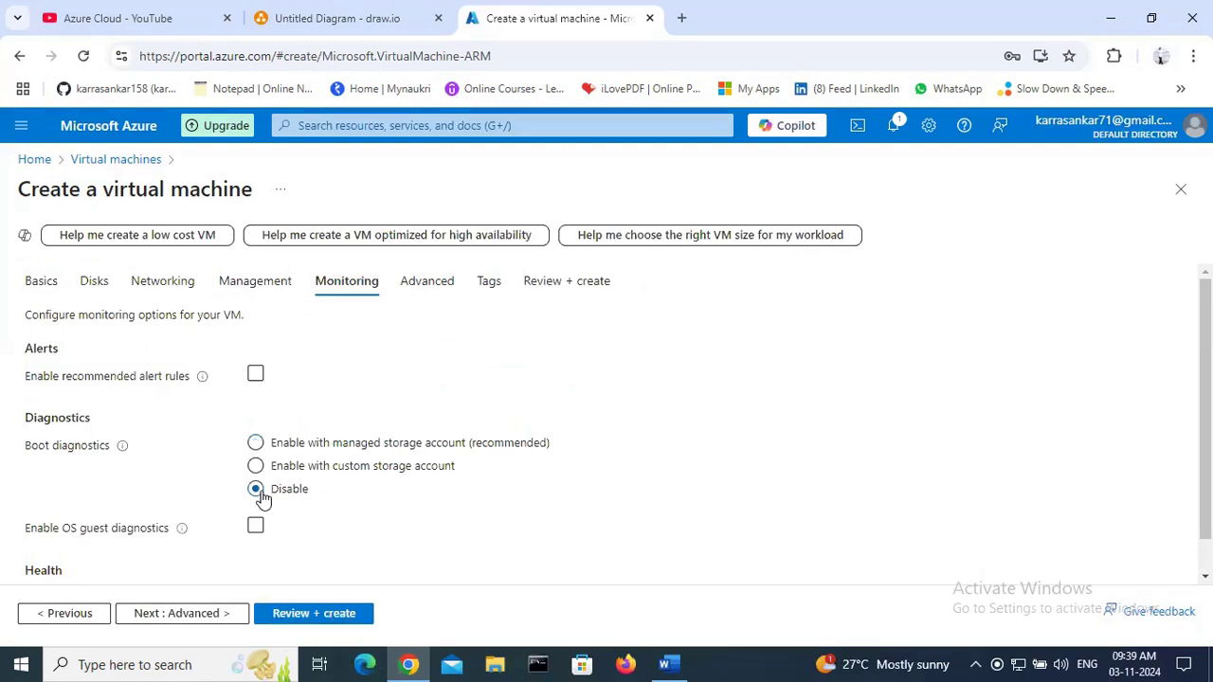
Step: Run the final validation of the virtual machine configuration and create the machine
left_click(445, 281)
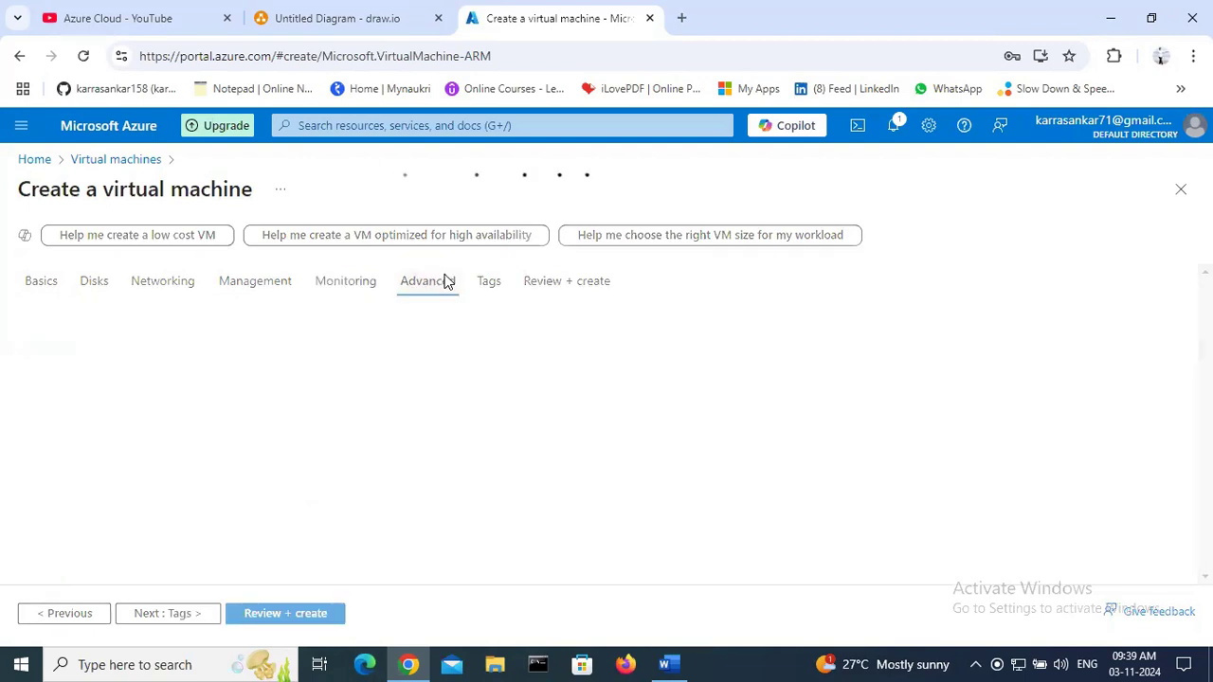
left_click(544, 281)
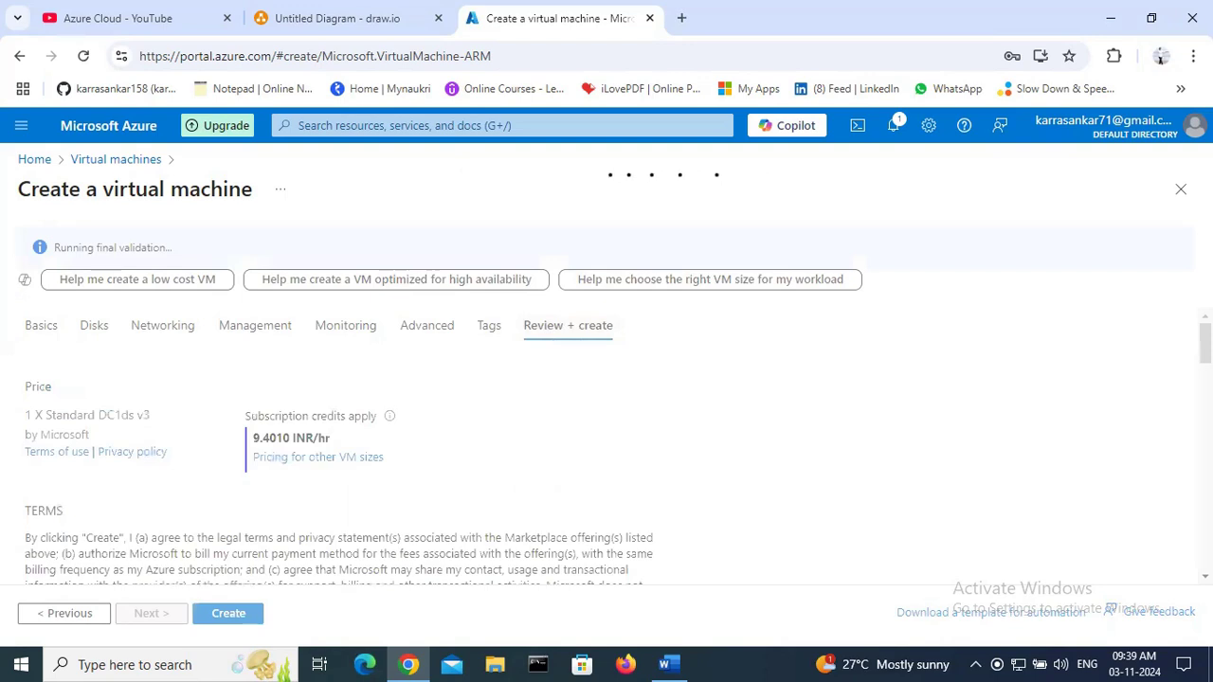
left_click_drag(720, 561, 720, 626)
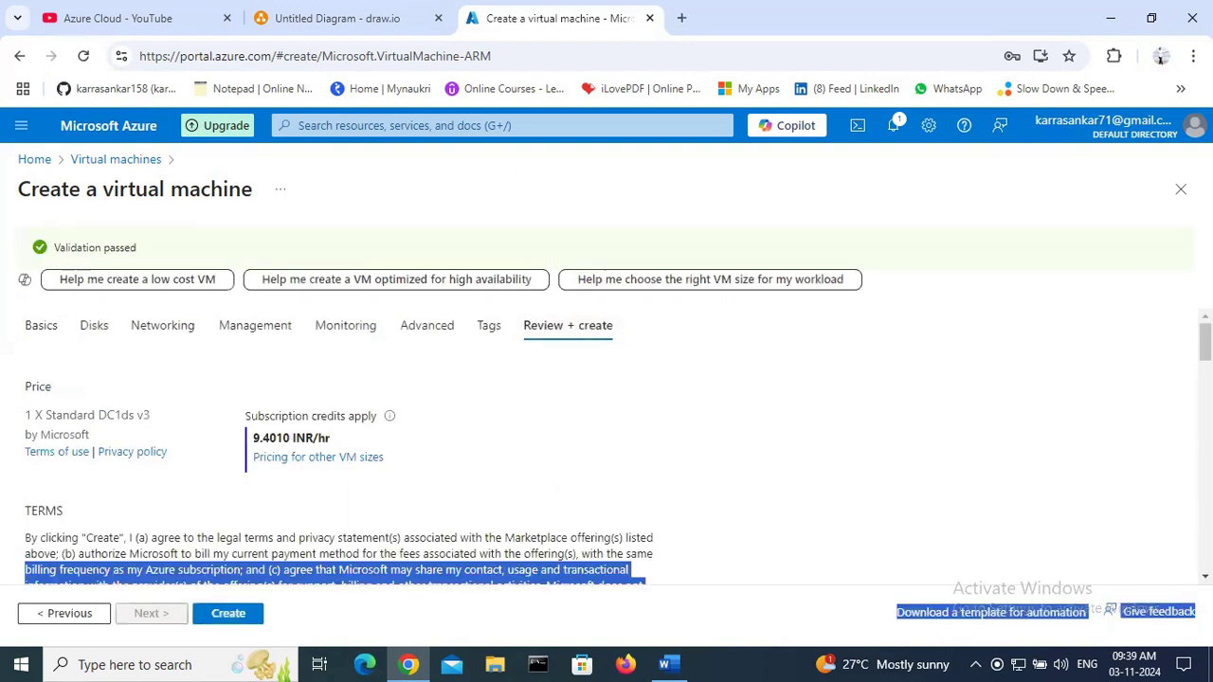
left_click(633, 532)
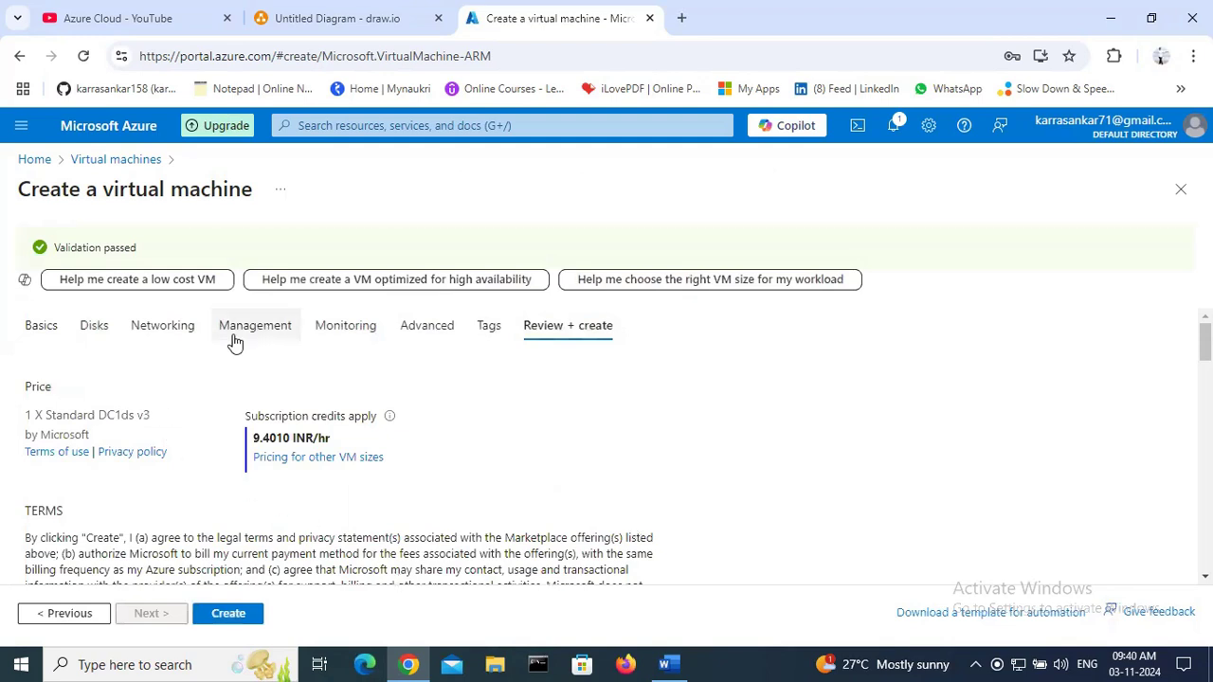
left_click(229, 615)
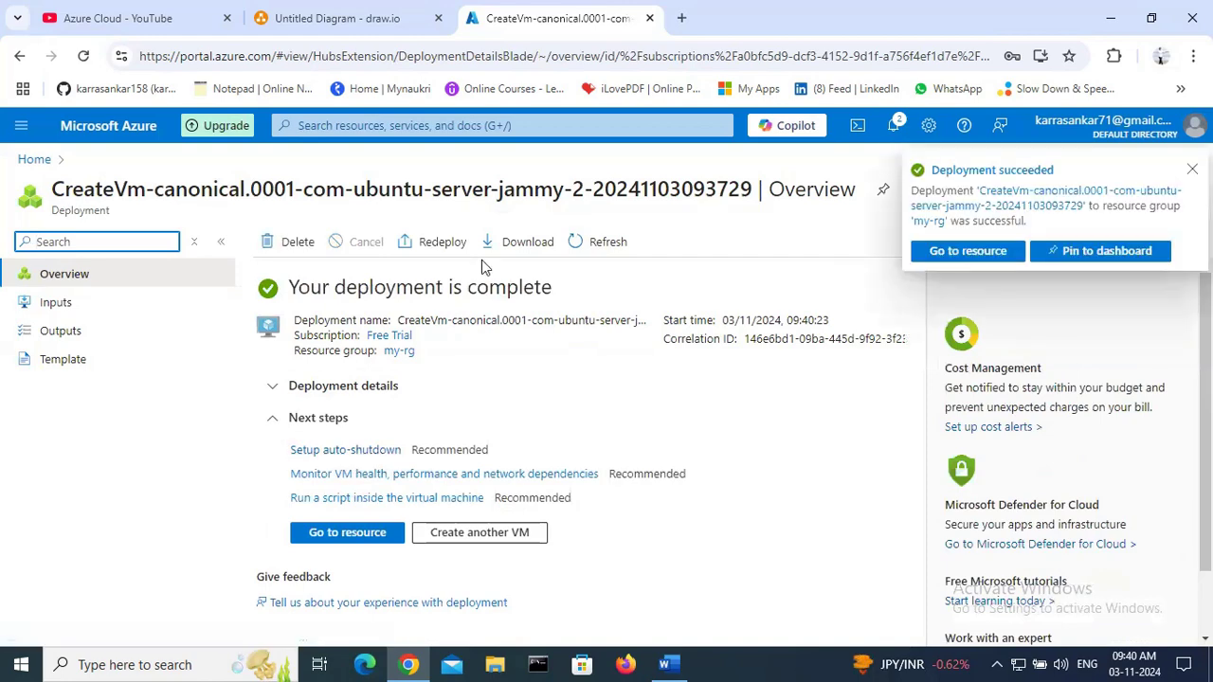
Step: Leave the deployment overview and open the portal's list of all services
left_click(21, 126)
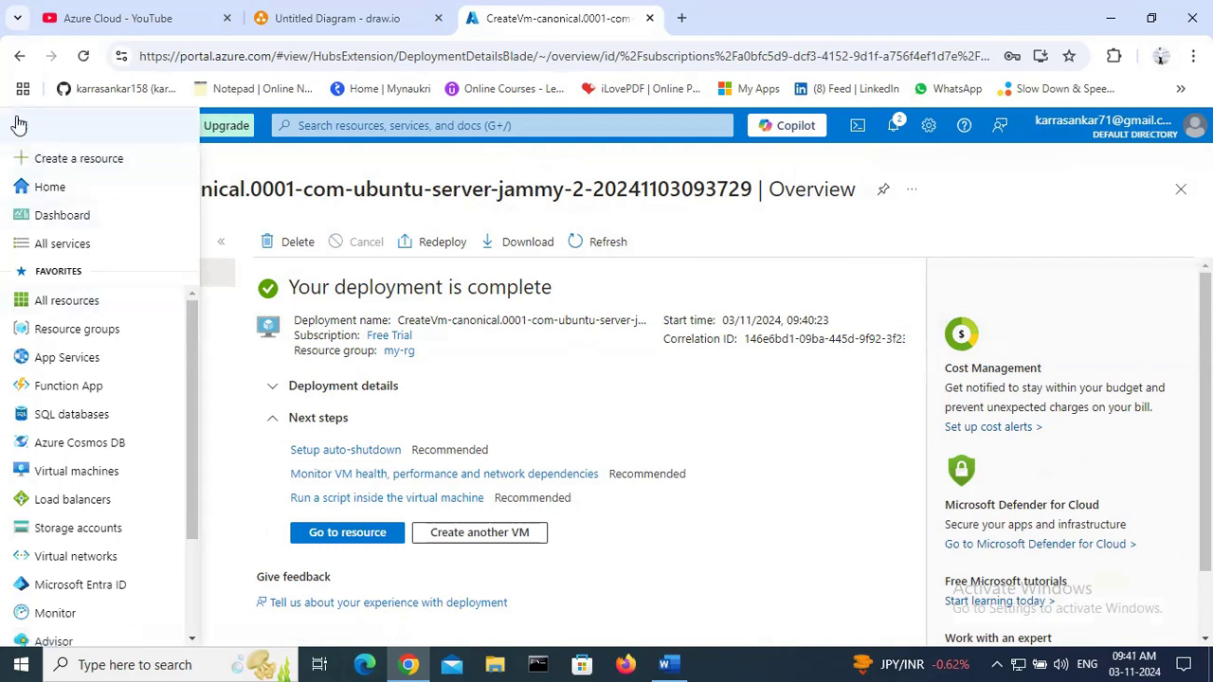
left_click(83, 300)
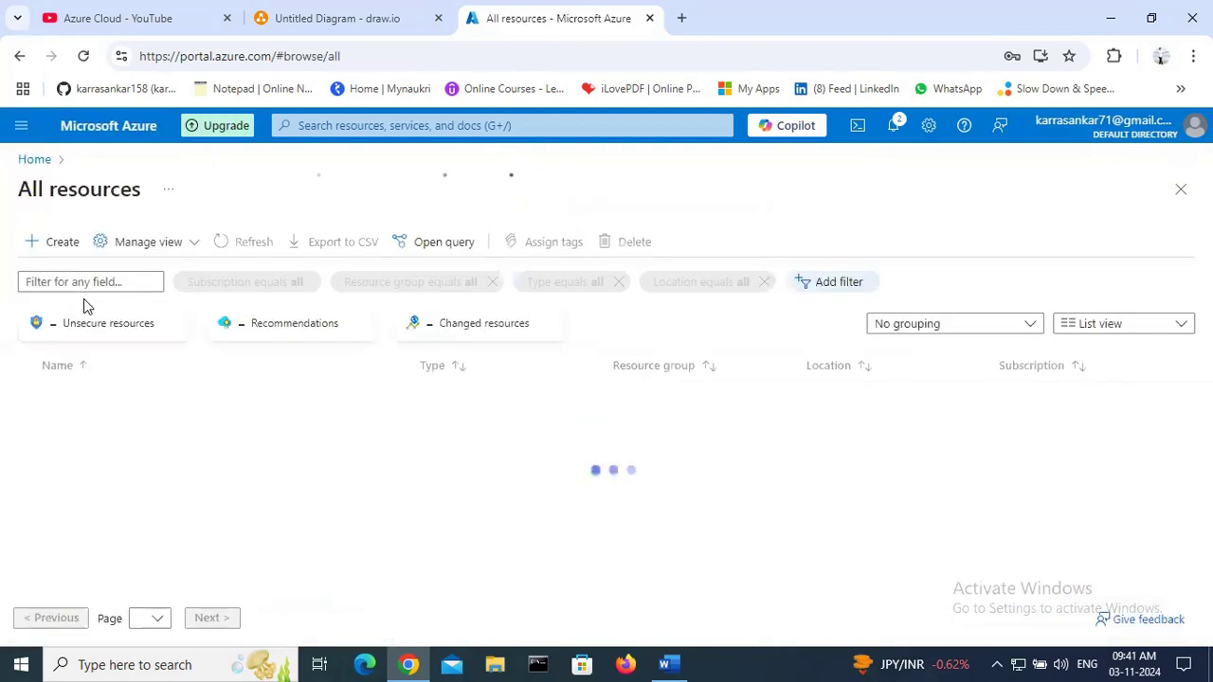
left_click(23, 126)
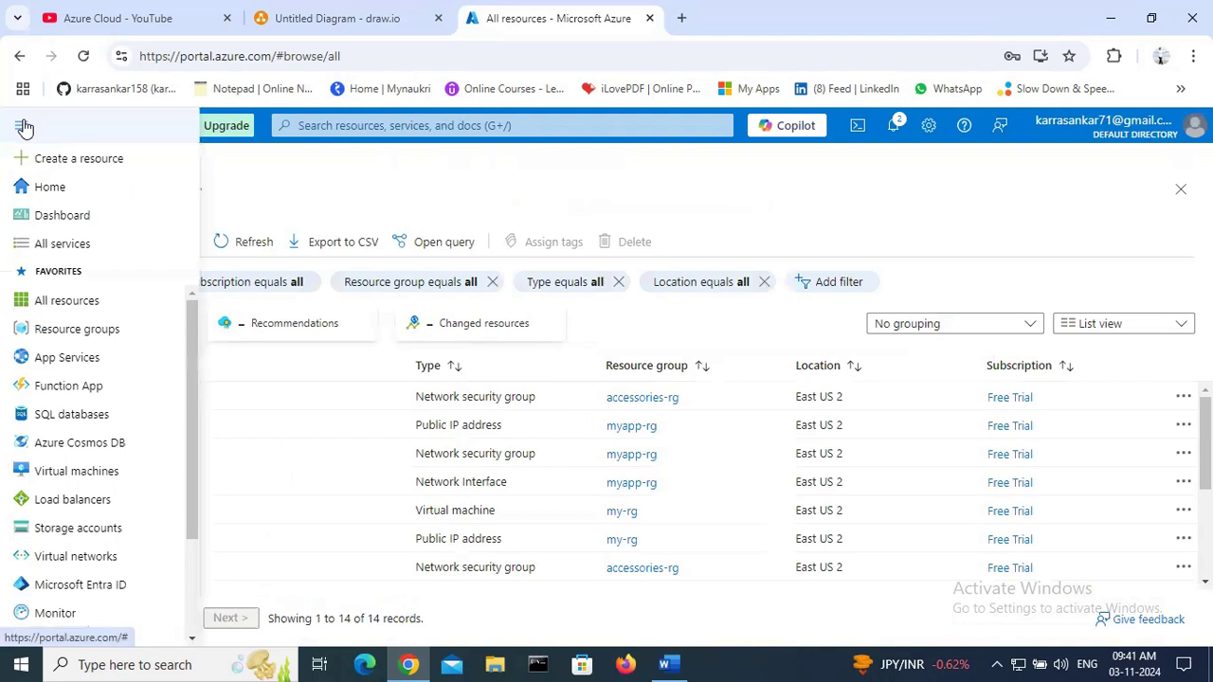
left_click(60, 245)
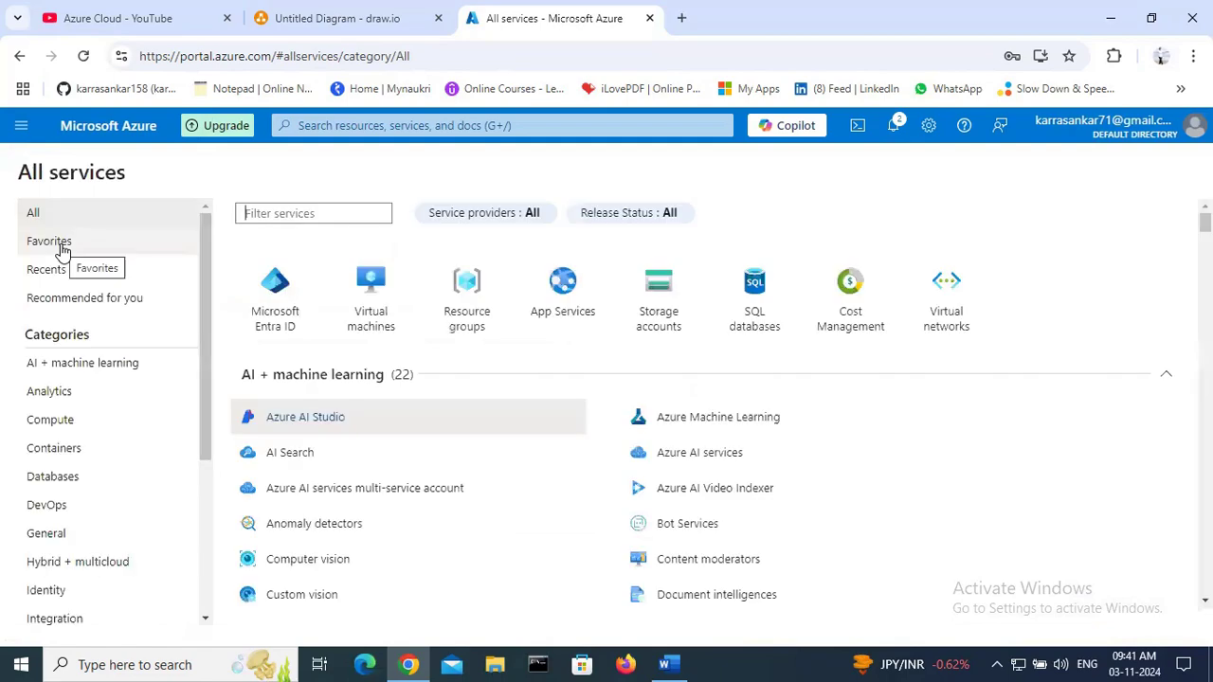
Step: Look through the list of all services as far as the Networking category
scroll(1203, 227, "down", 6)
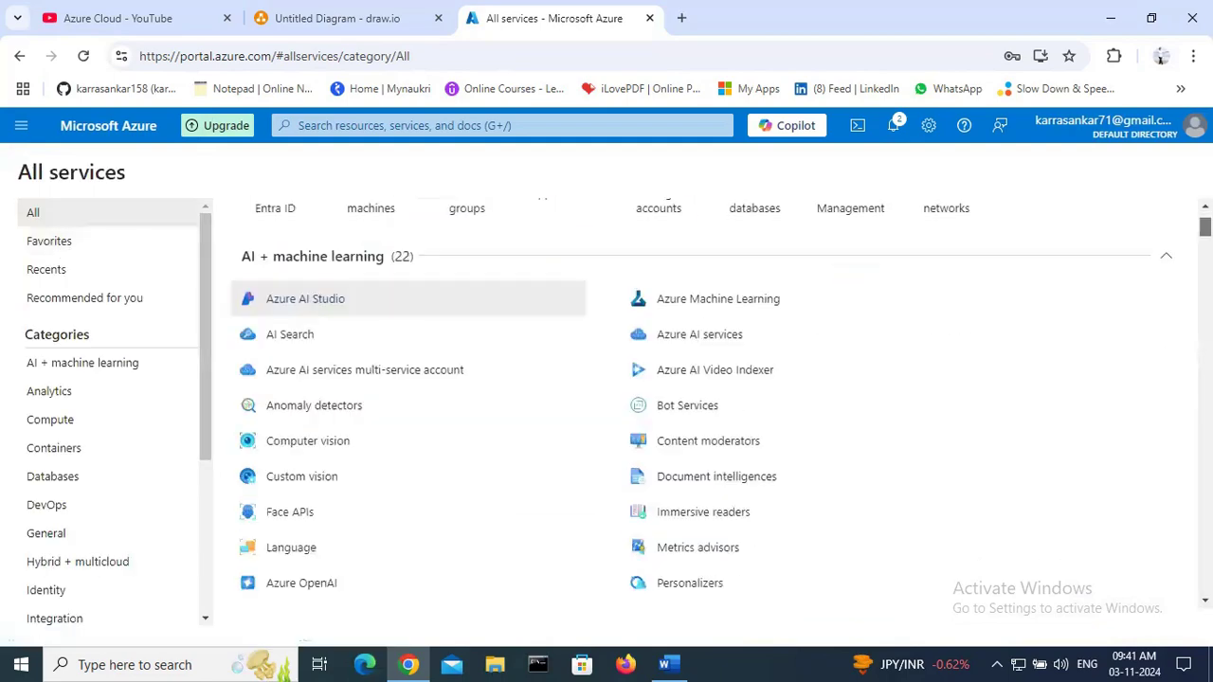
scroll(696, 398, "down", 13)
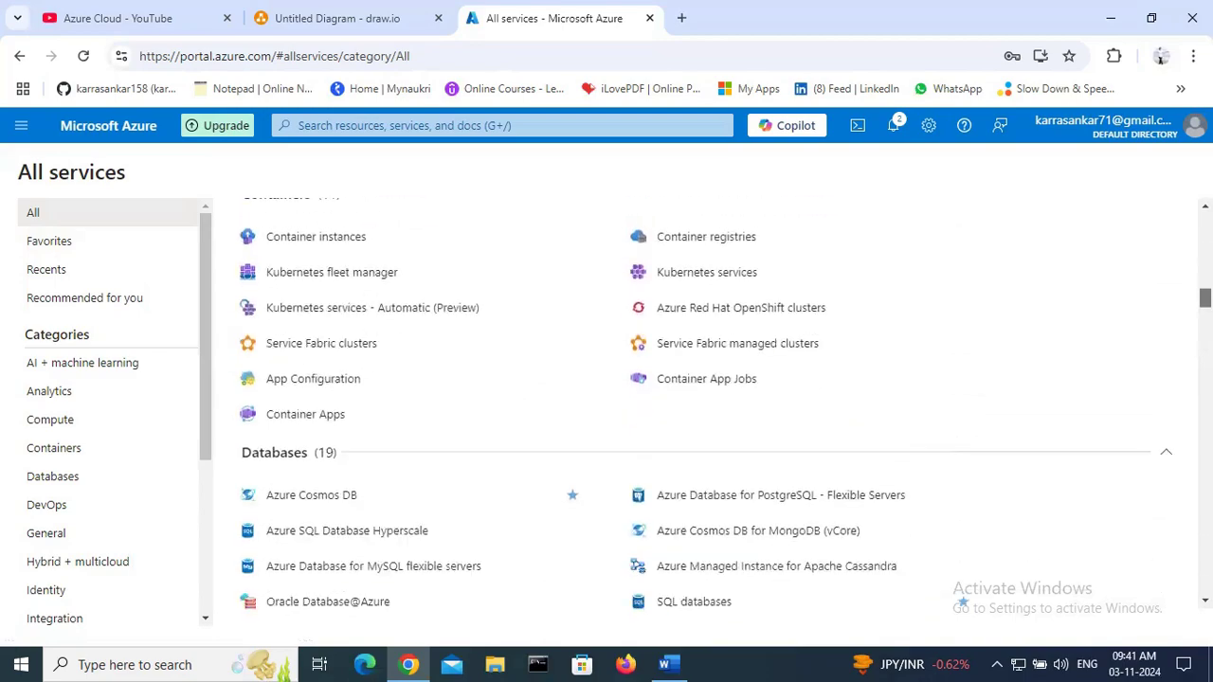
scroll(697, 398, "down", 14)
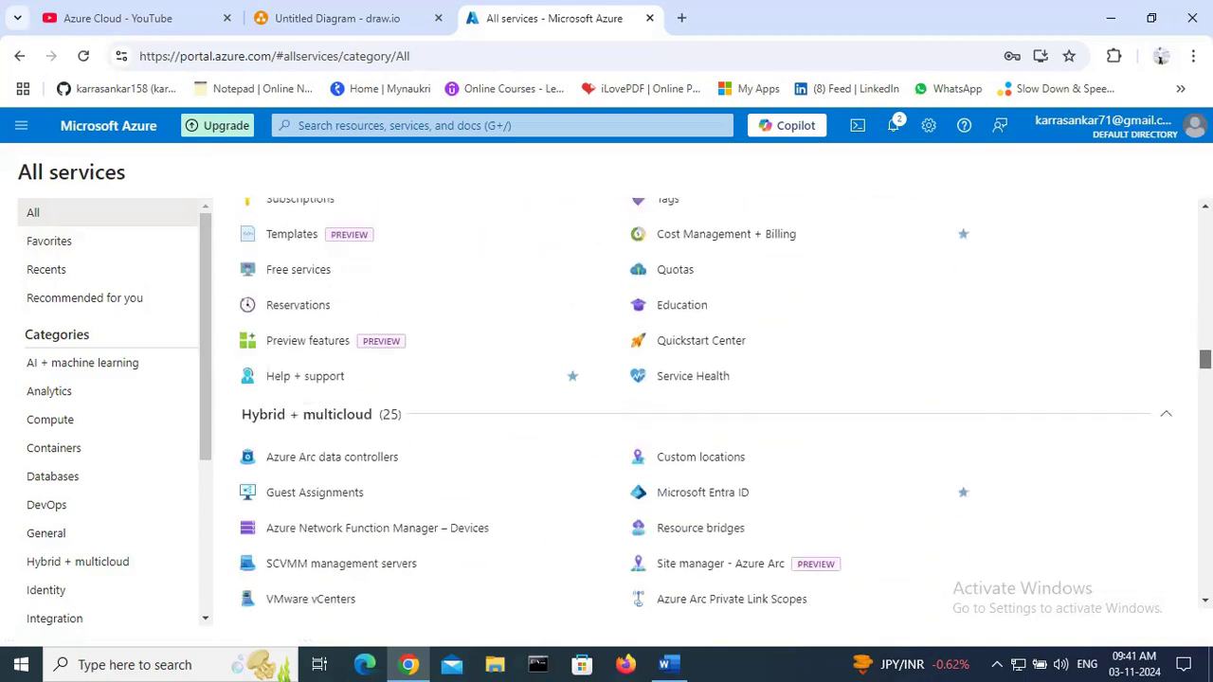
scroll(696, 398, "down", 14)
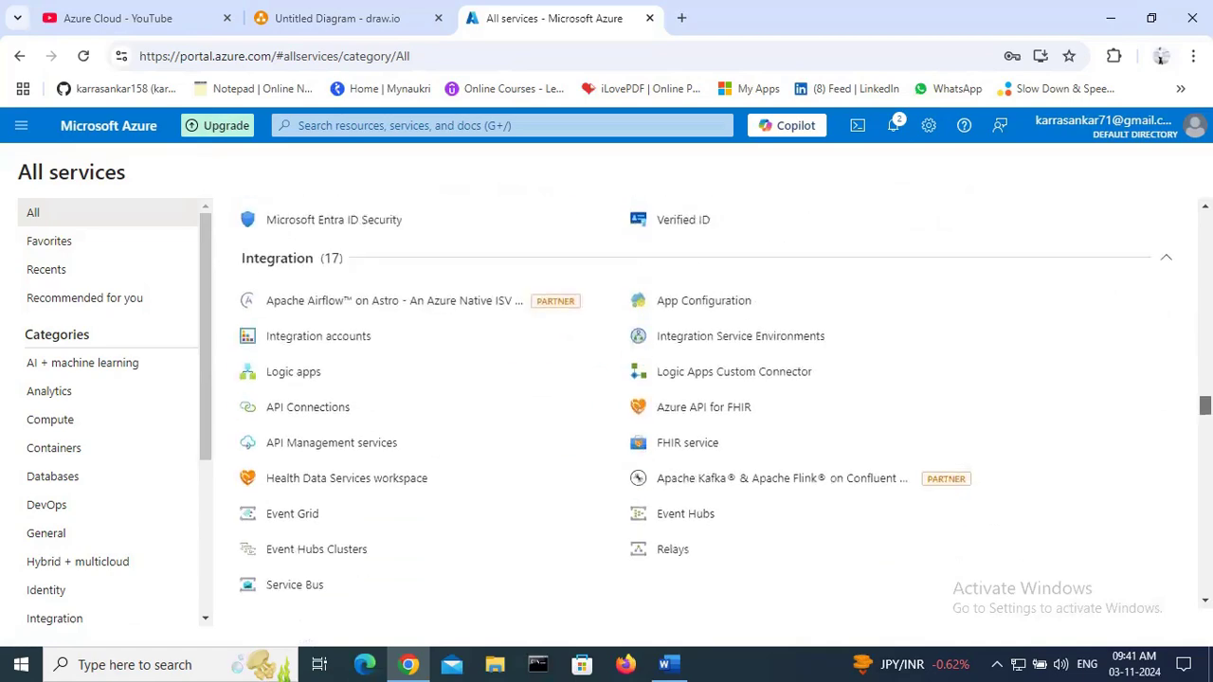
scroll(697, 398, "up", 1)
scroll(696, 398, "down", 15)
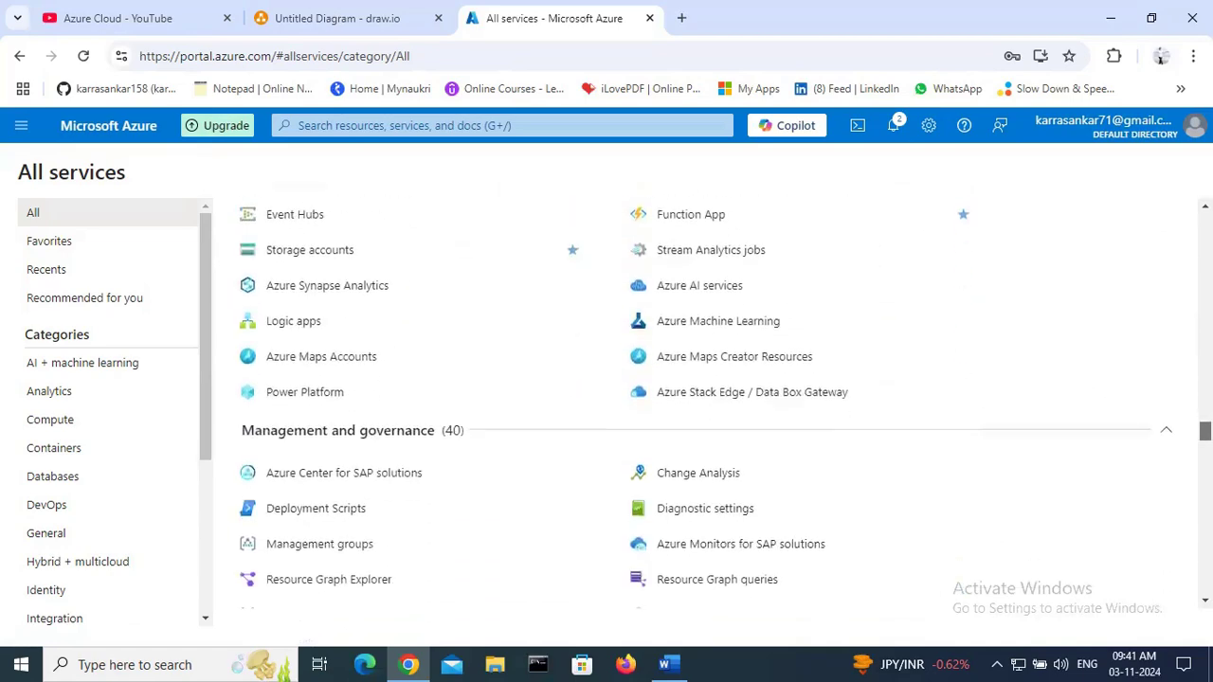
scroll(706, 404, "down", 10)
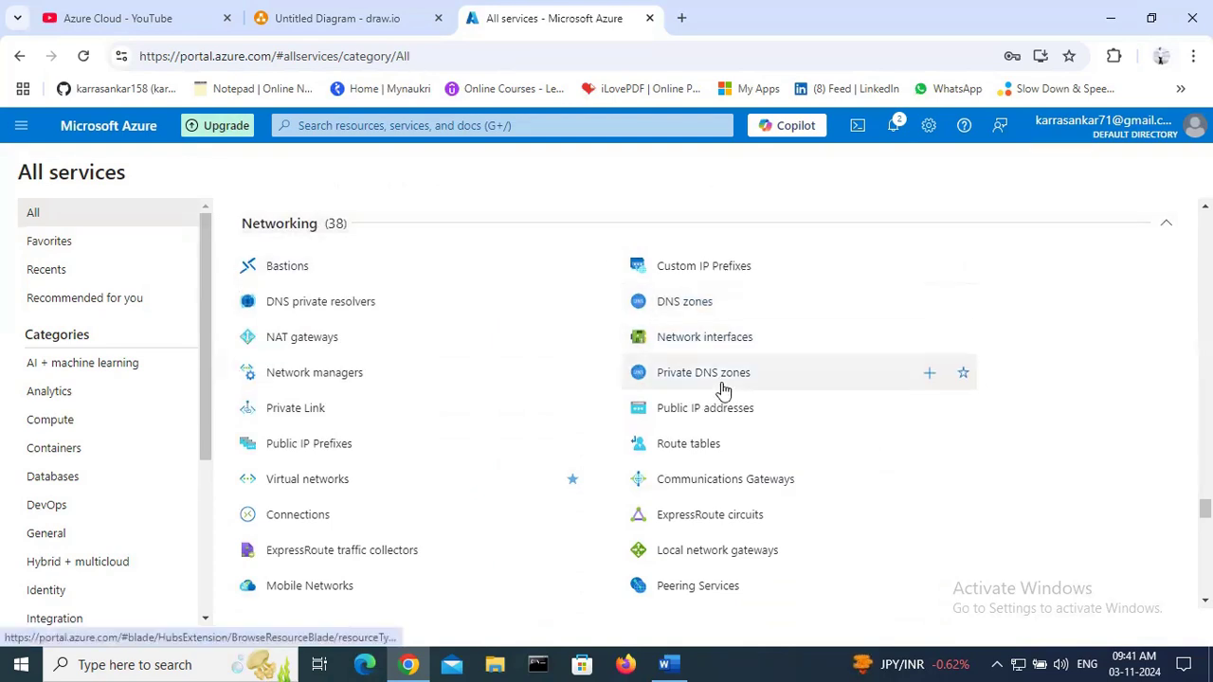
mouse_move(725, 443)
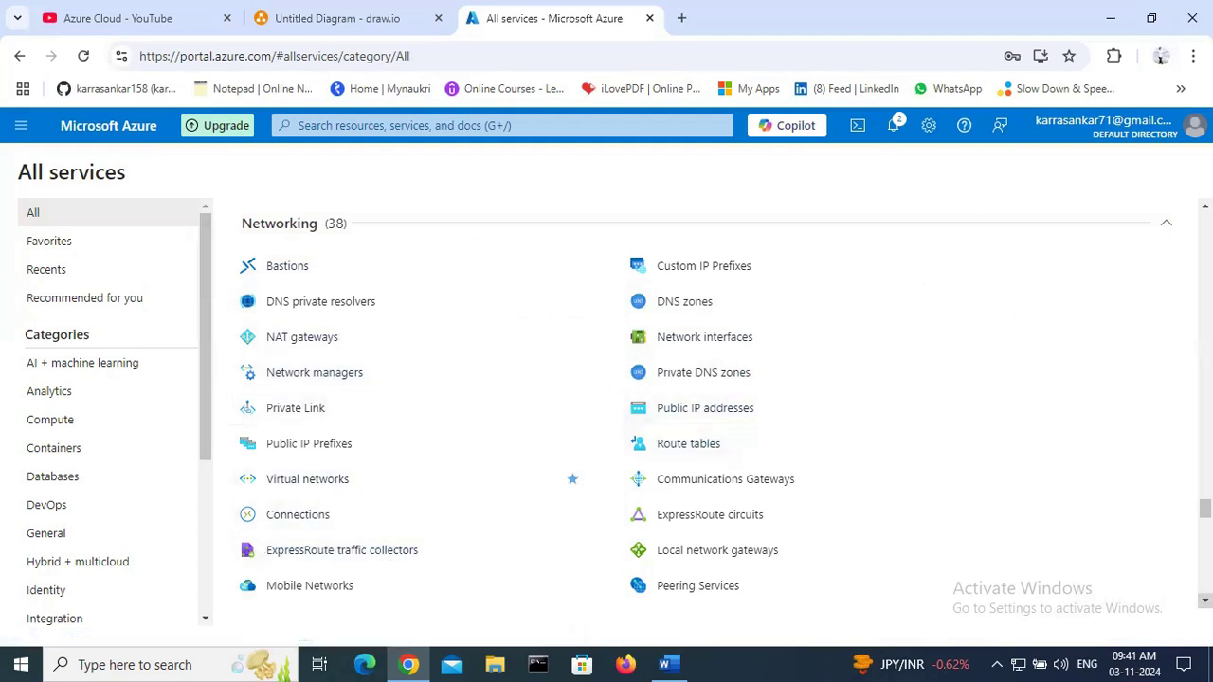
Step: Examine the services in the Networking category, looking for the network security entries
scroll(682, 444, "down", 1)
scroll(517, 403, "down", 3)
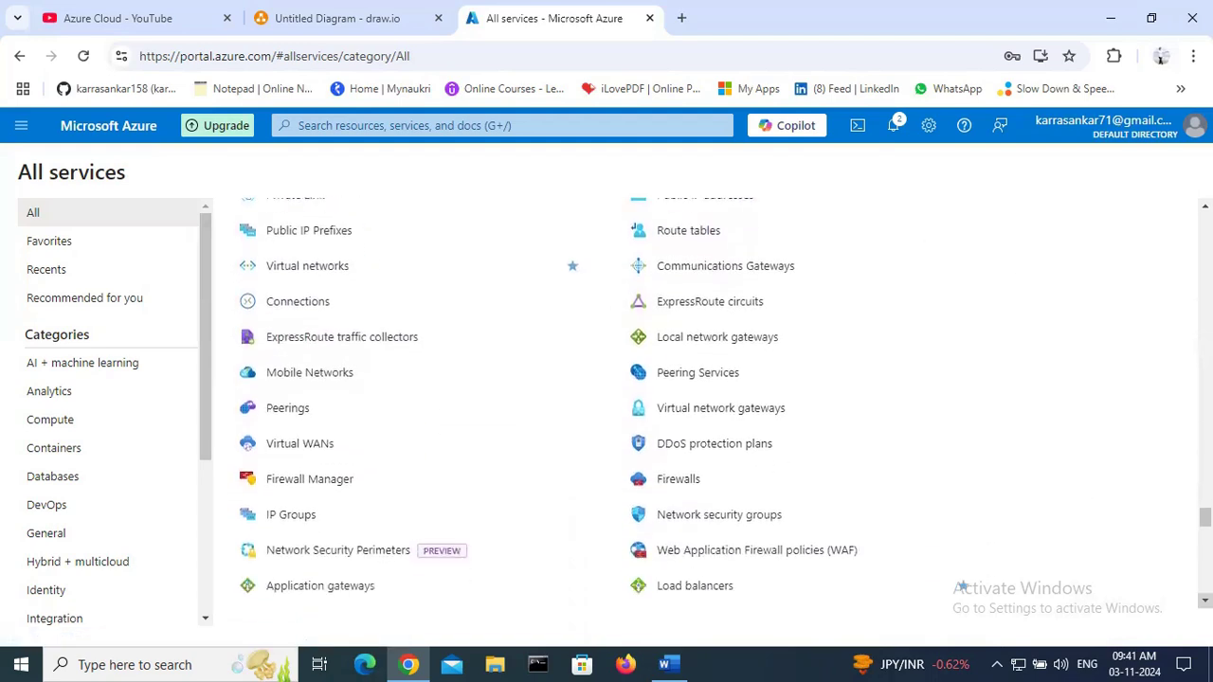
scroll(517, 403, "down", 1)
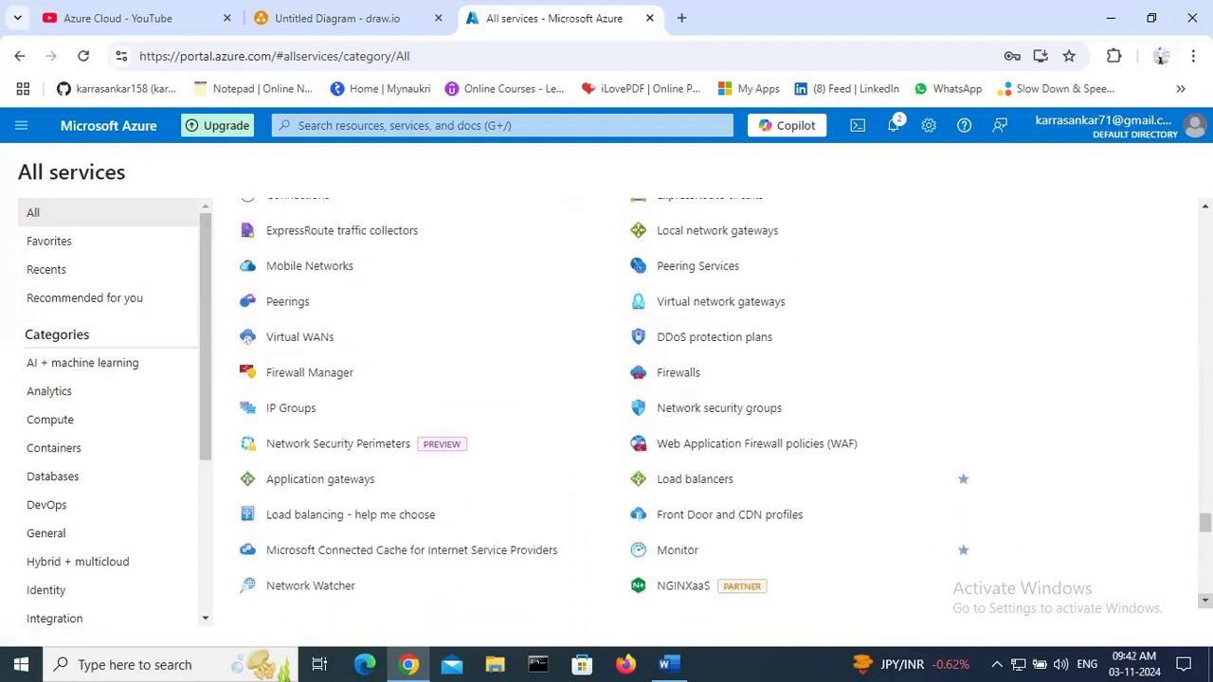
scroll(530, 402, "down", 1)
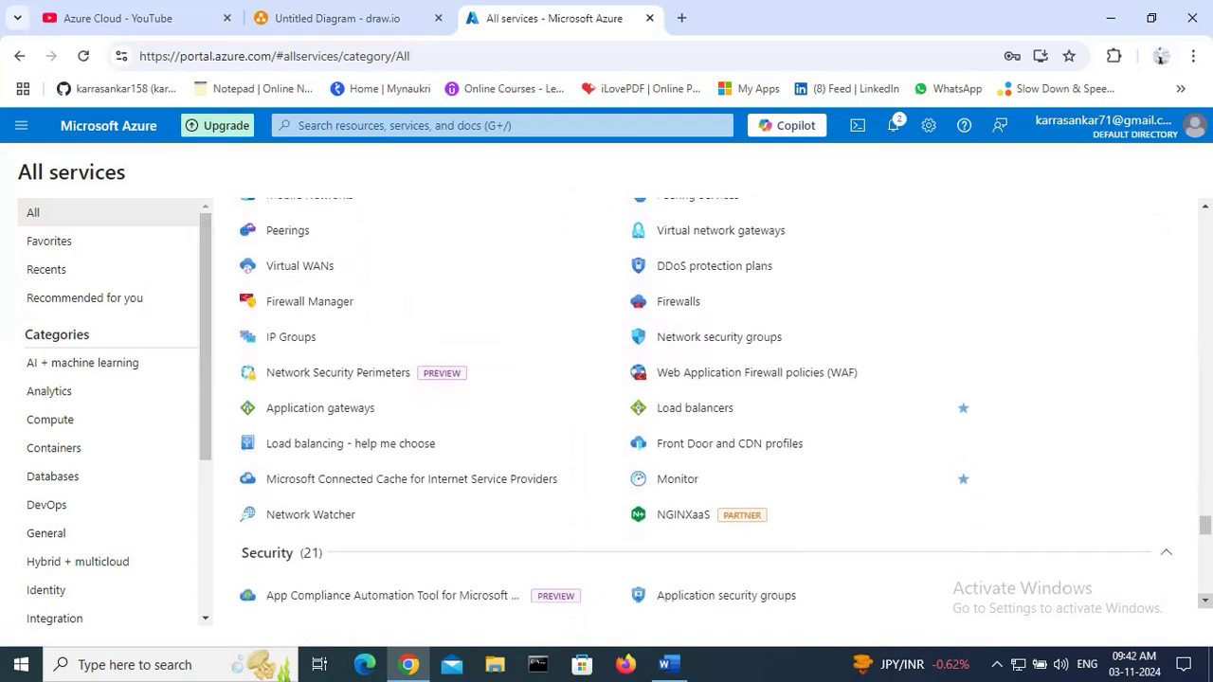
mouse_move(347, 374)
scroll(701, 398, "up", 2)
scroll(605, 405, "up", 1)
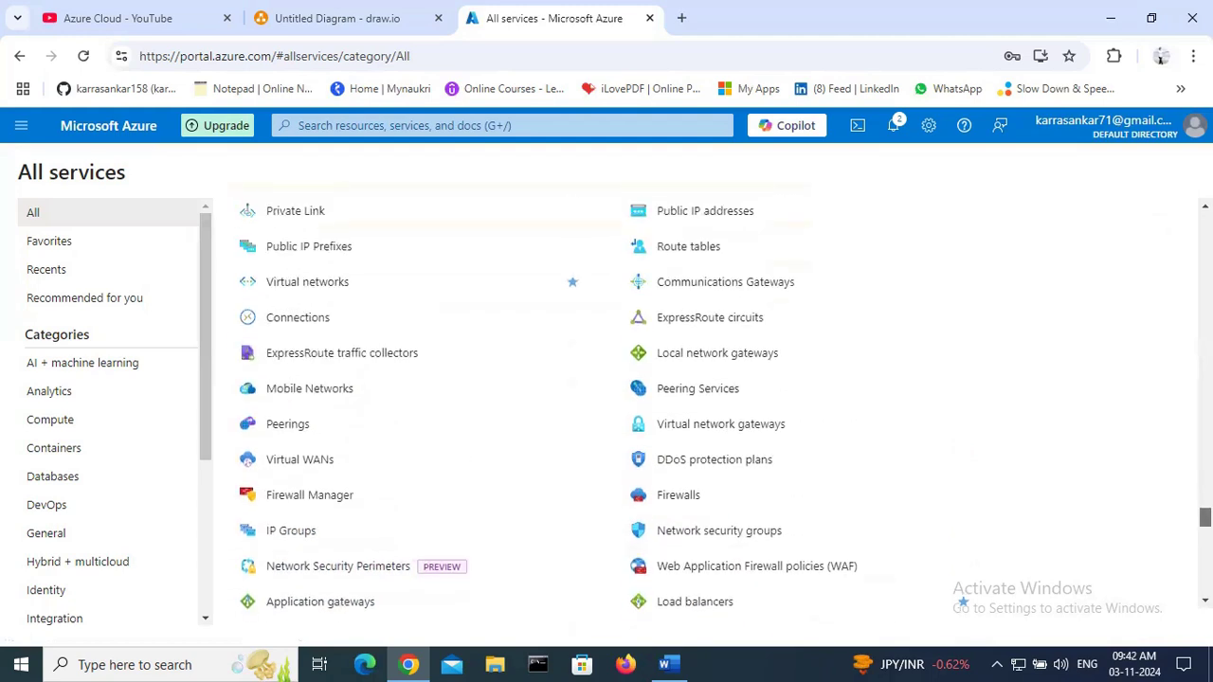
scroll(605, 404, "up", 3)
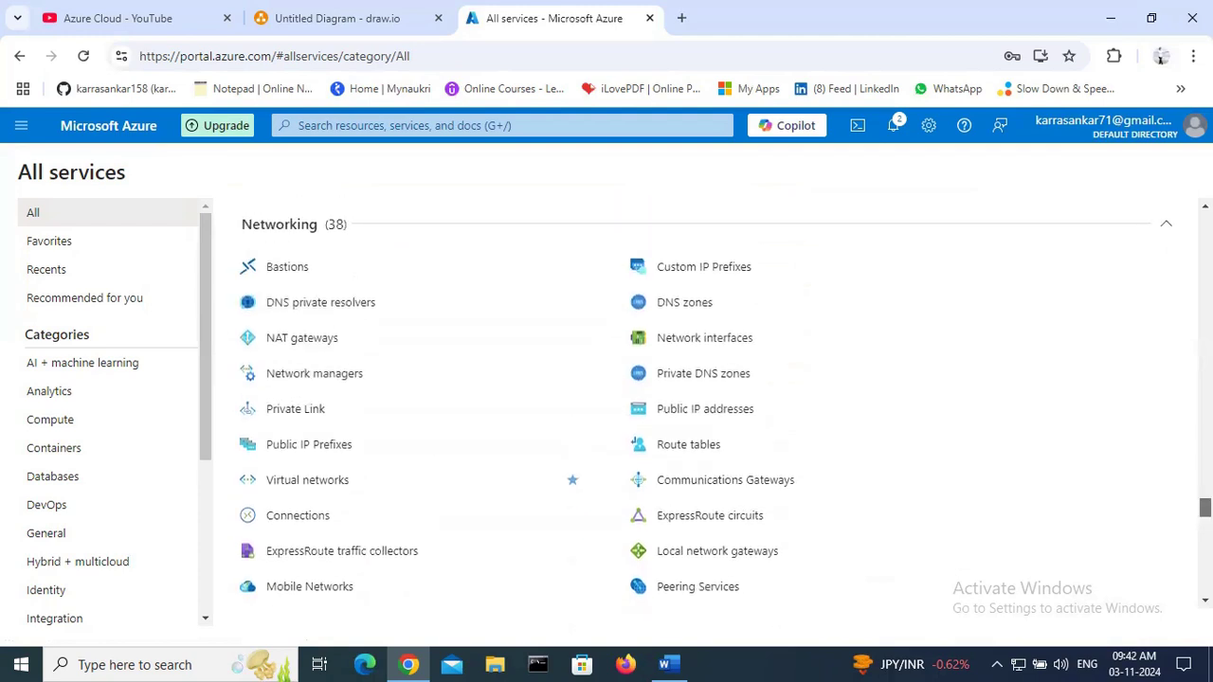
Step: Search the portal for "network security" and dismiss the suggestions without opening a service
mouse_move(761, 333)
left_click(435, 128)
type("network secu")
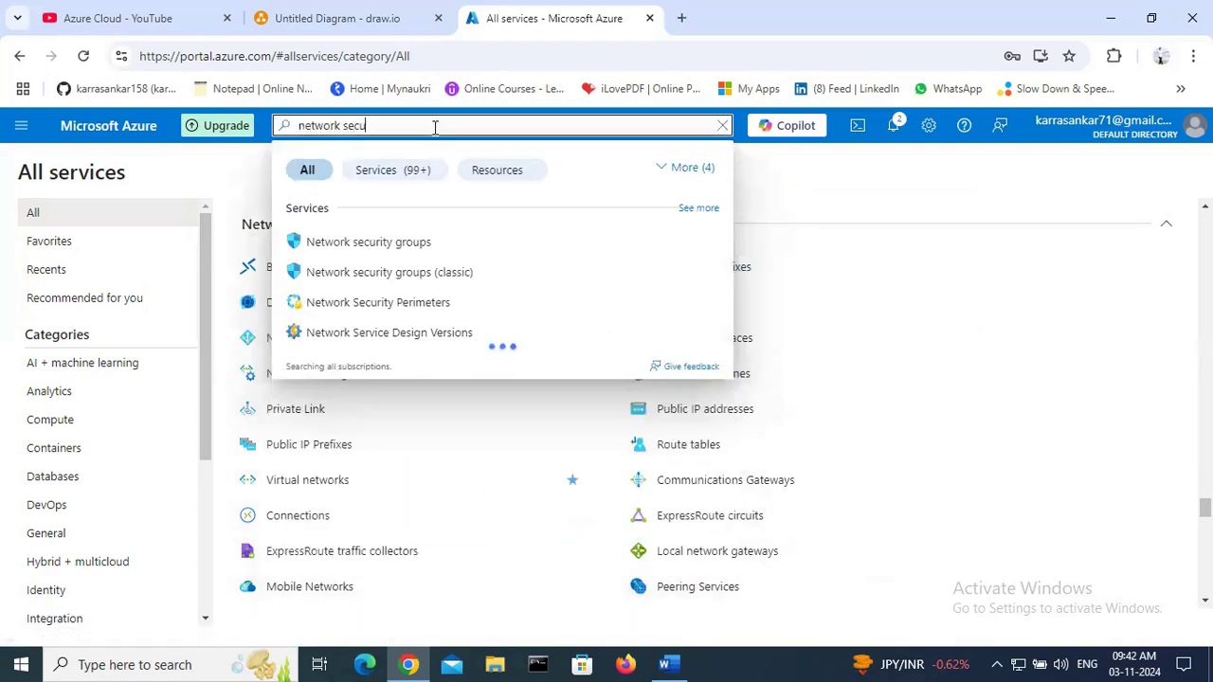
type("rity")
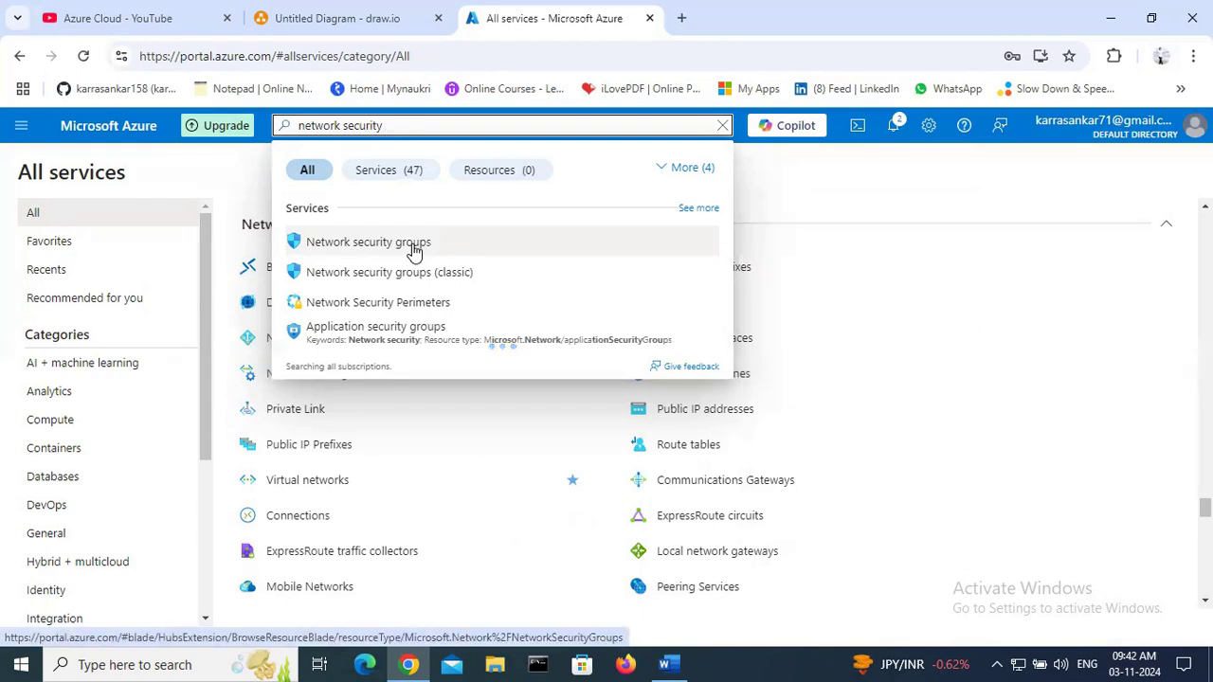
left_click(902, 197)
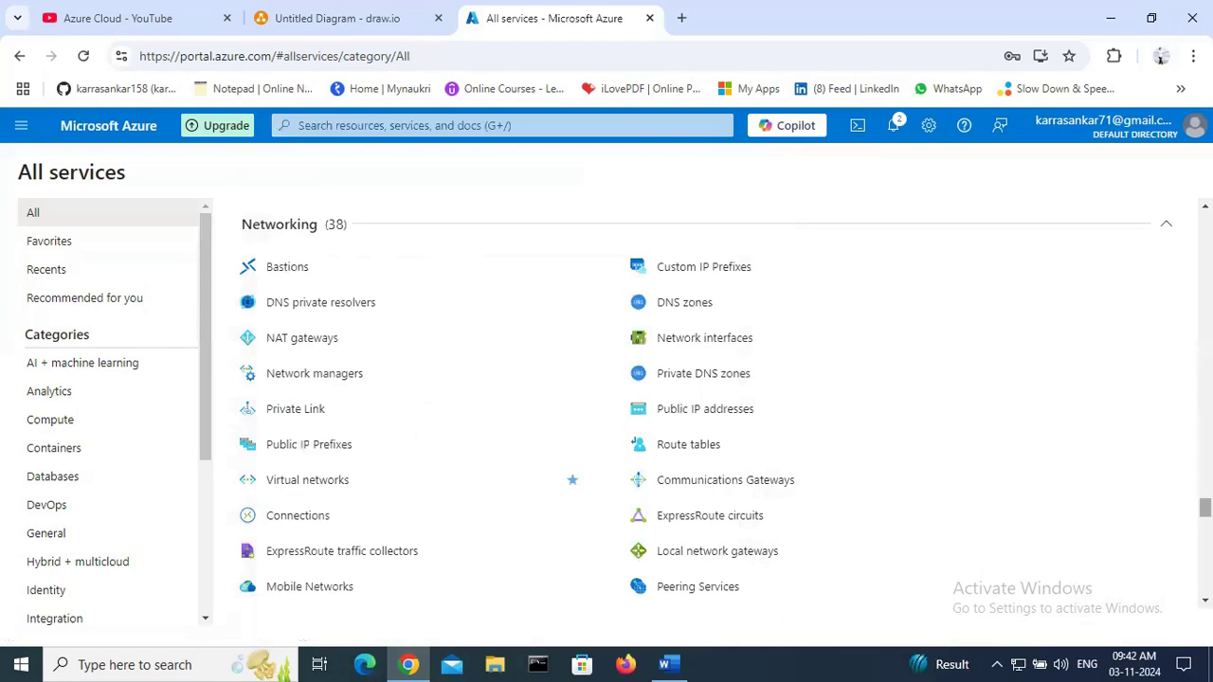
Step: Look through the Networking and Security categories again for the network security services
scroll(725, 404, "down", 4)
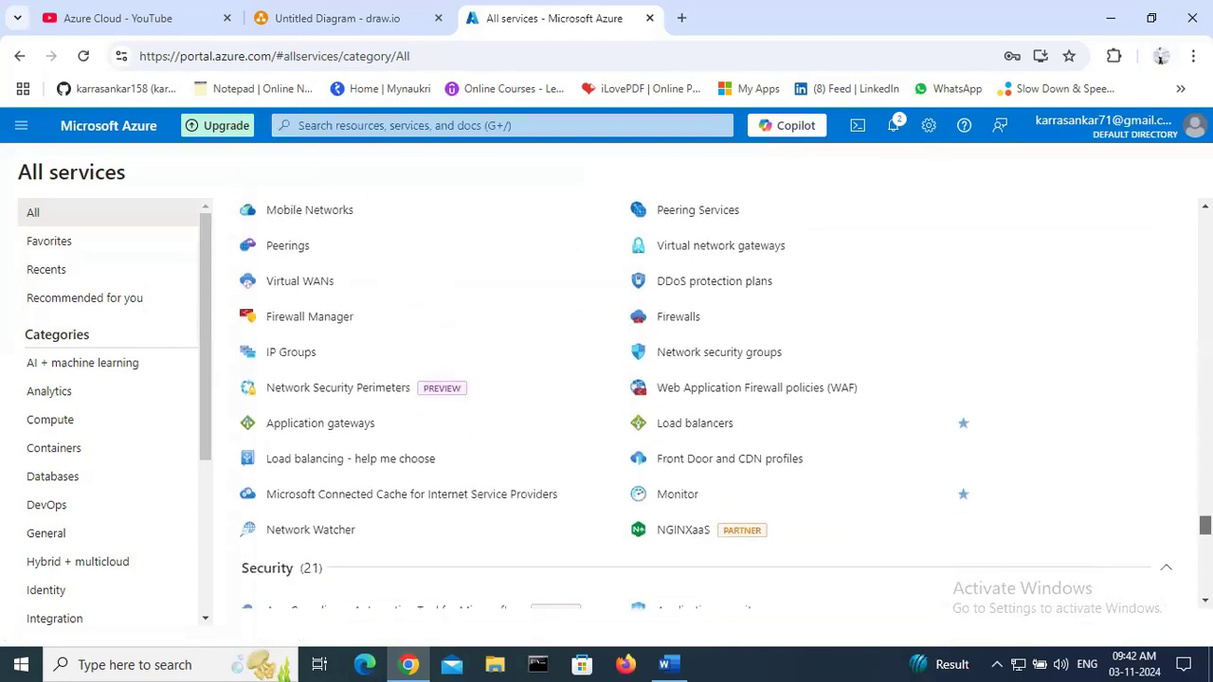
scroll(1156, 511, "down", 3)
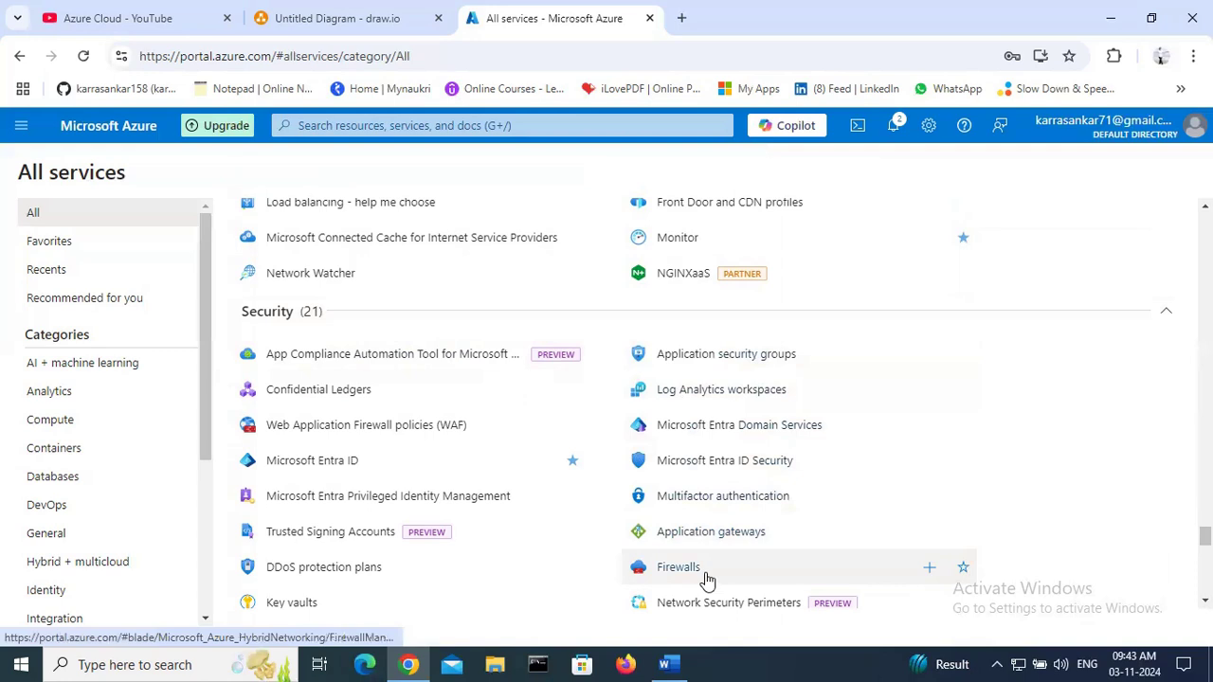
mouse_move(706, 577)
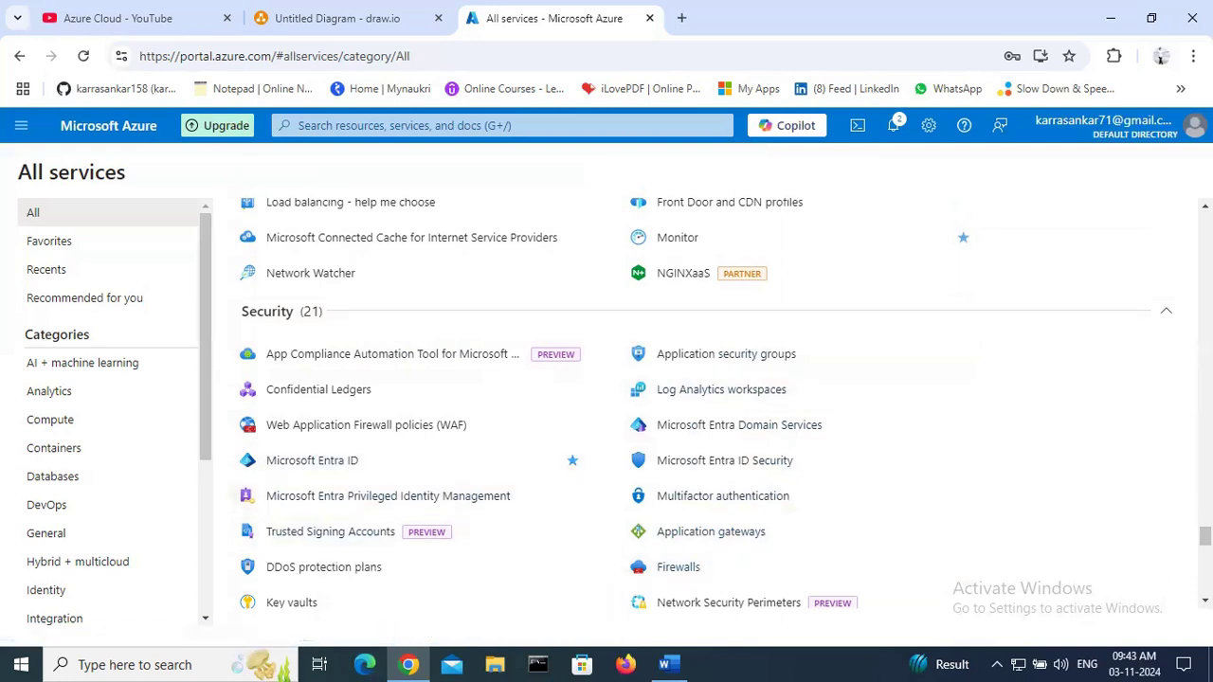
left_click_drag(1205, 537, 1205, 338)
scroll(407, 417, "up", 20)
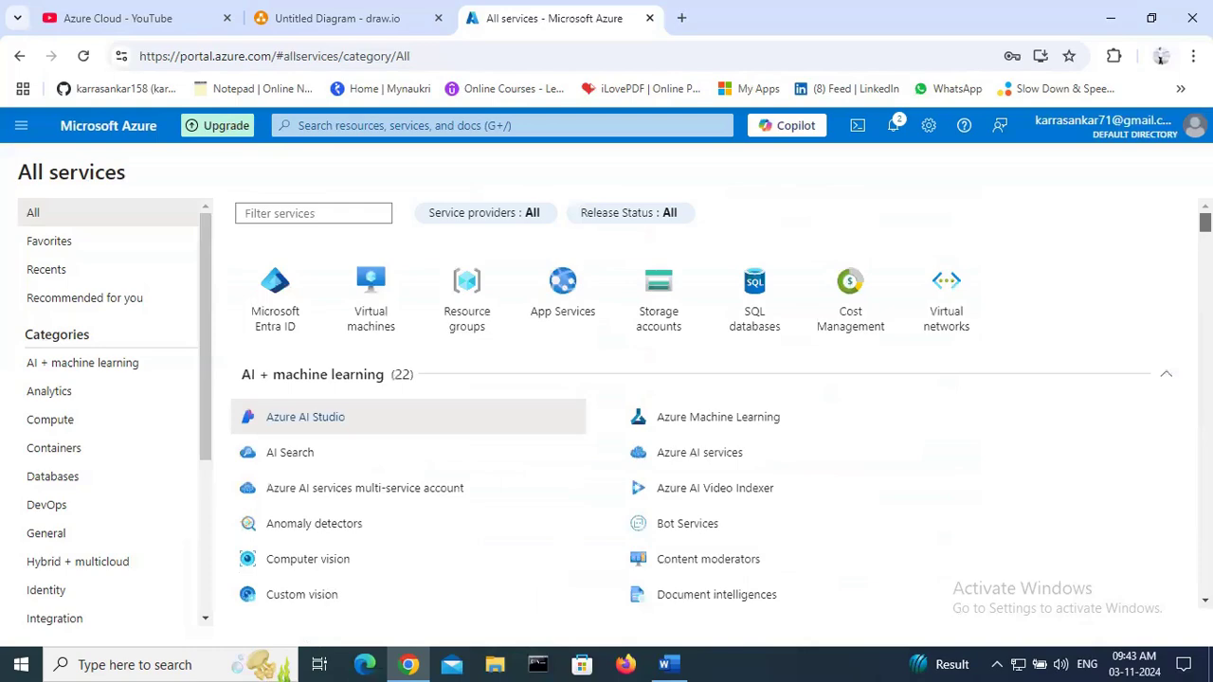
left_click_drag(1206, 223, 1181, 505)
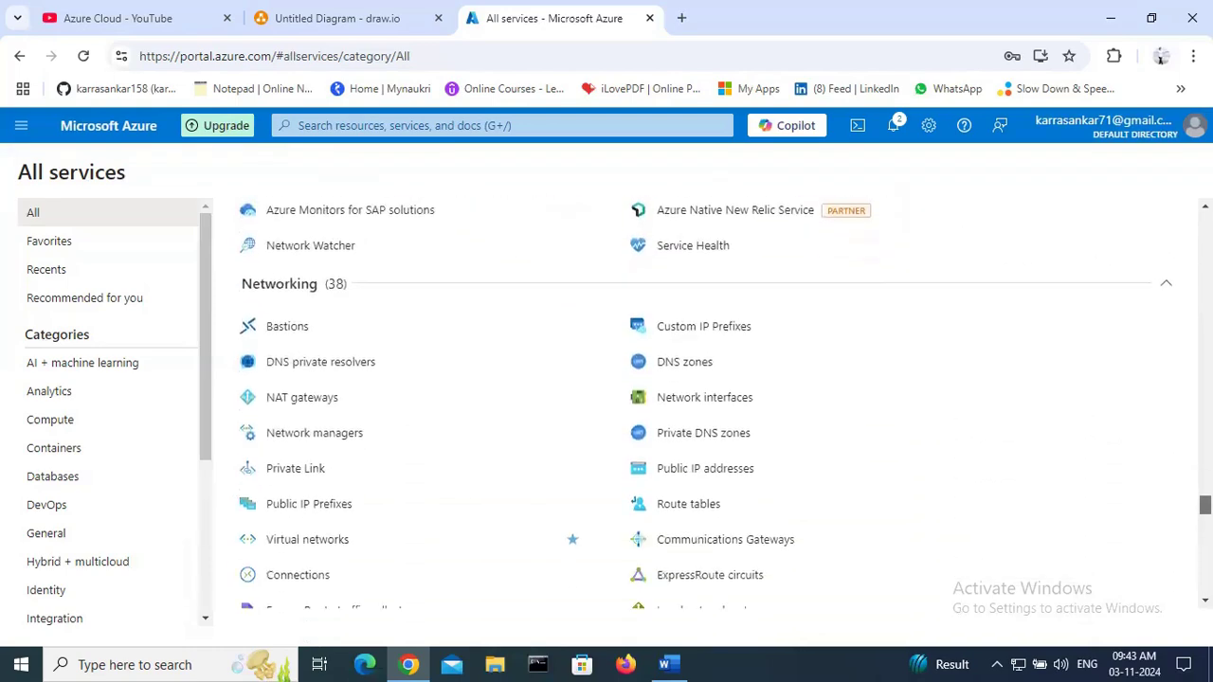
scroll(948, 596, "down", 3)
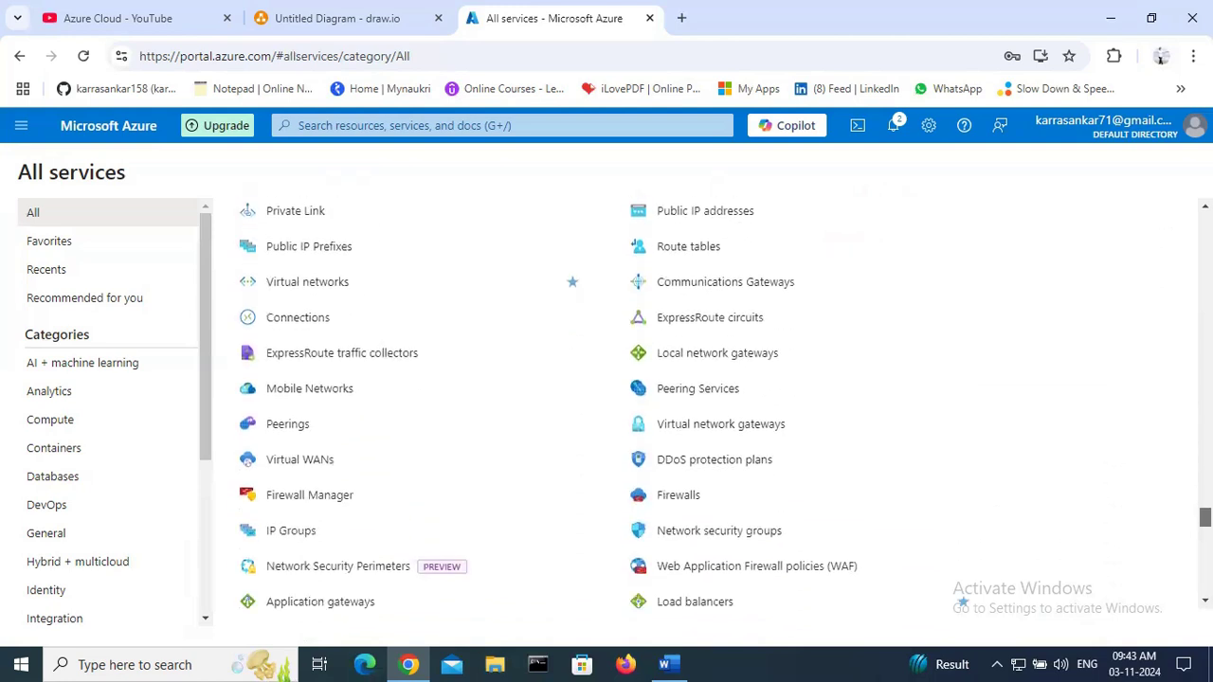
scroll(948, 597, "down", 1)
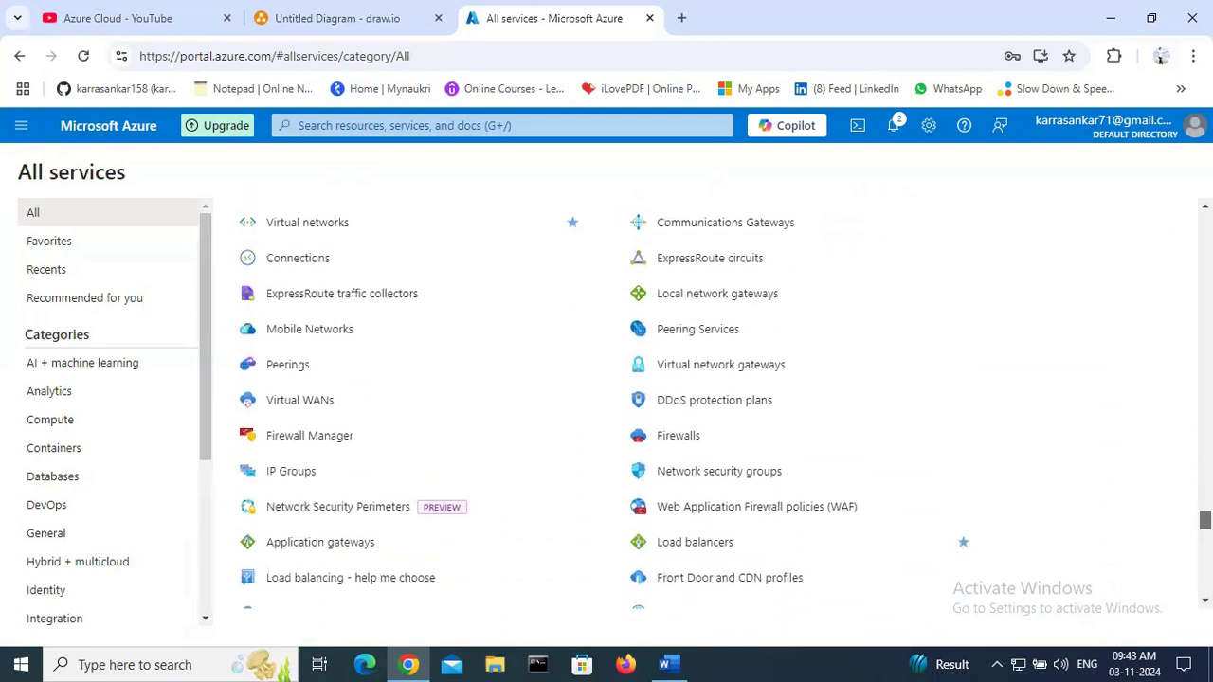
scroll(605, 404, "down", 3)
scroll(604, 403, "down", 3)
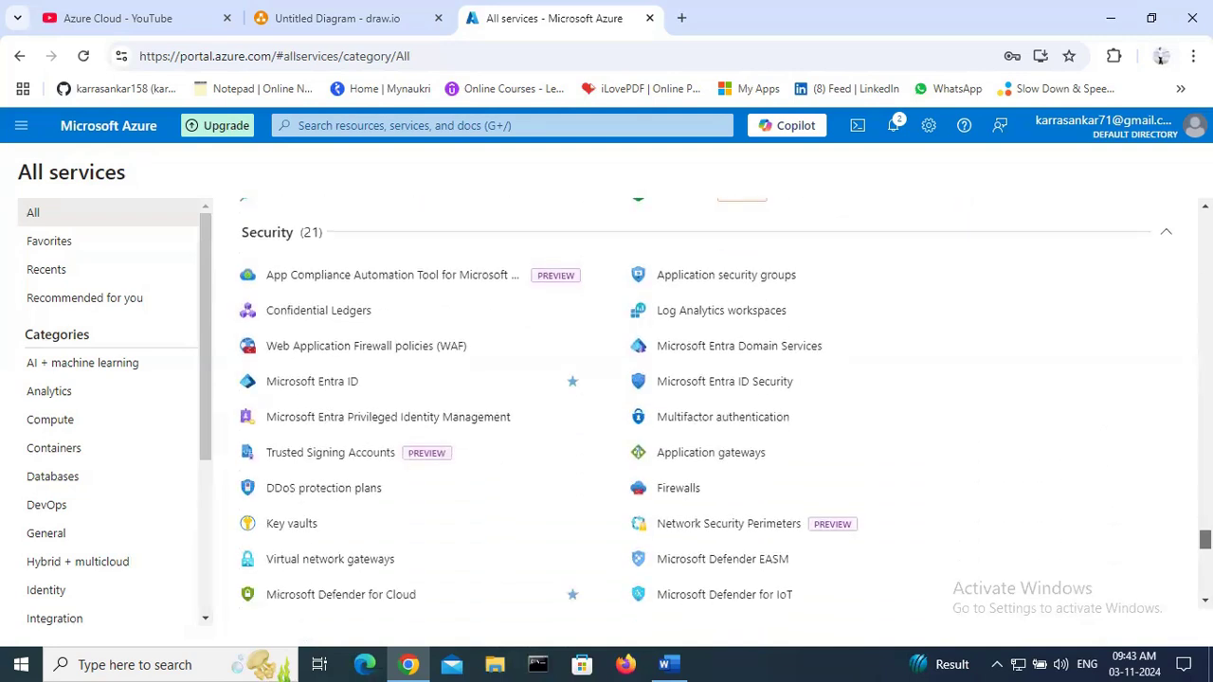
scroll(725, 404, "down", 2)
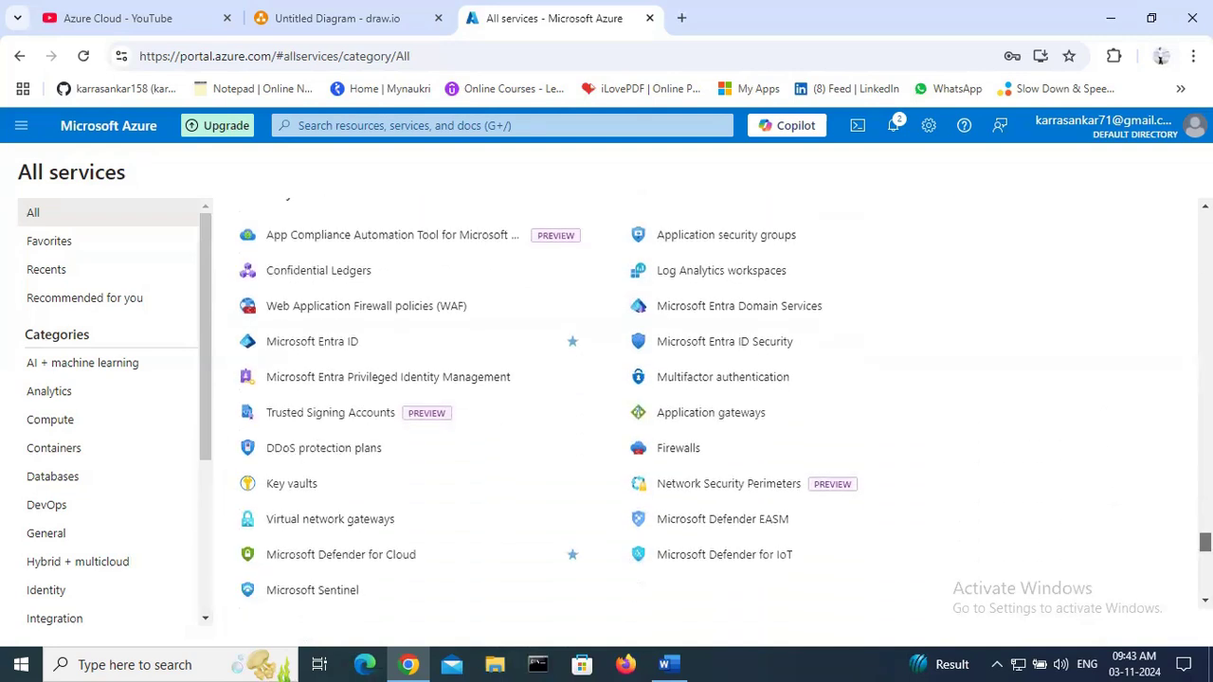
scroll(701, 404, "down", 3)
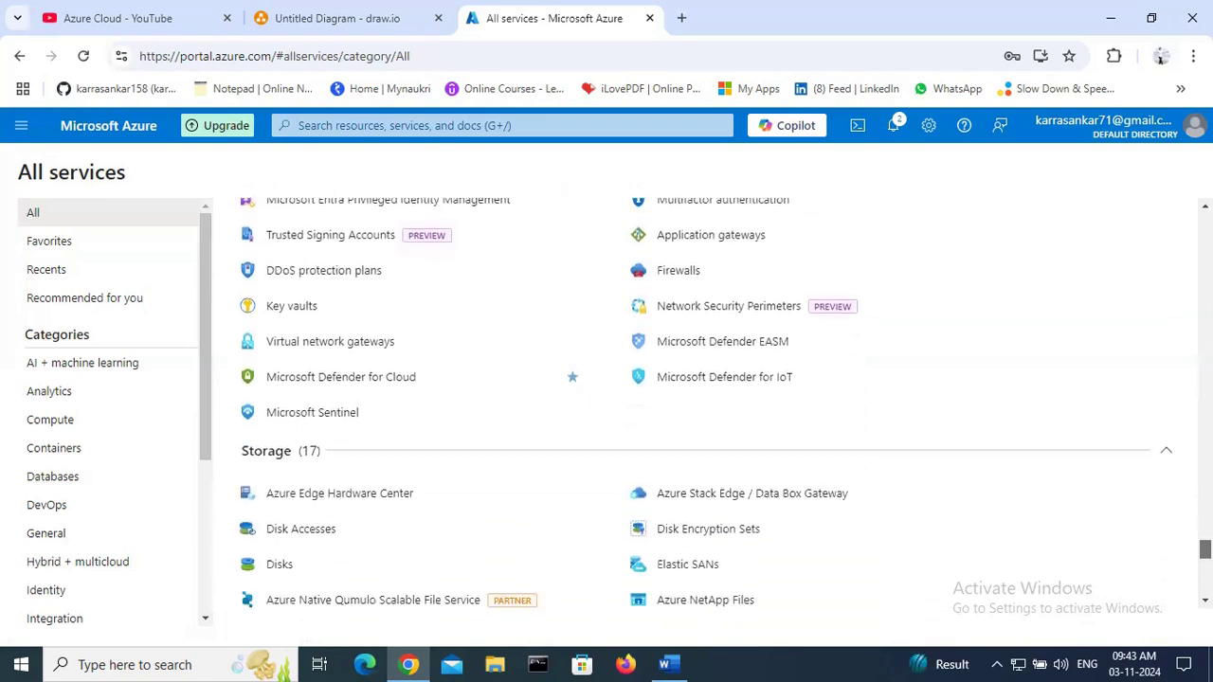
Step: Open the Network security groups service from the recent services in the portal search
left_click_drag(1205, 556, 1205, 420)
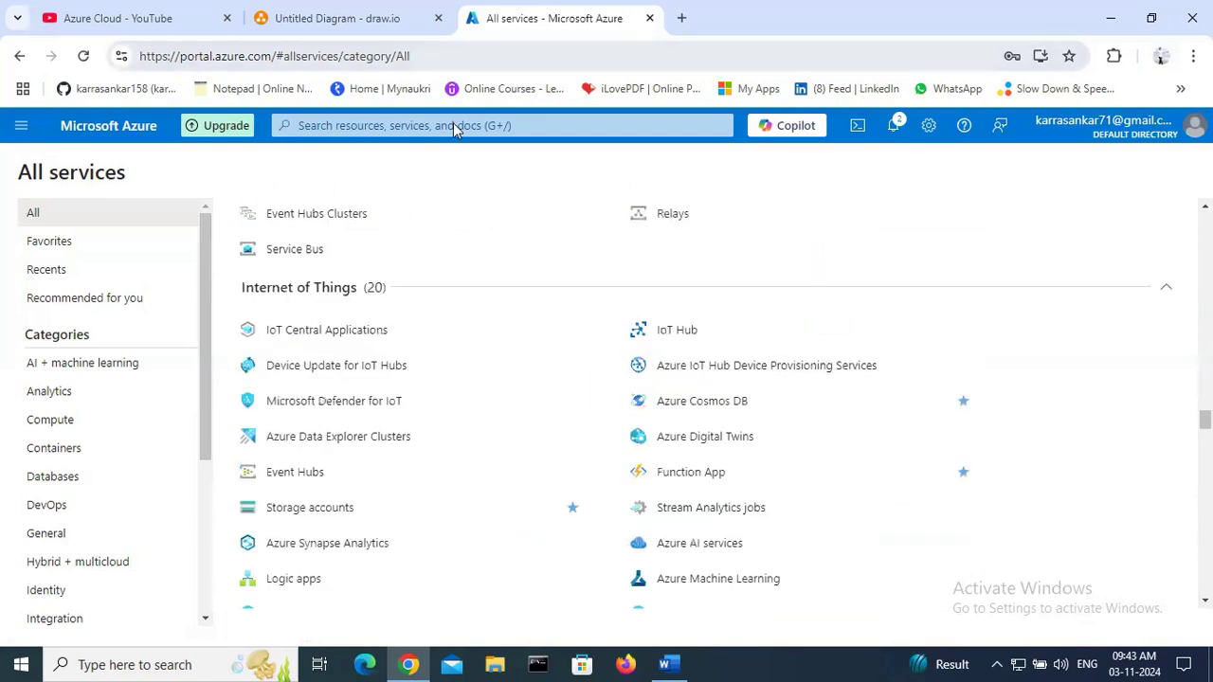
left_click(425, 126)
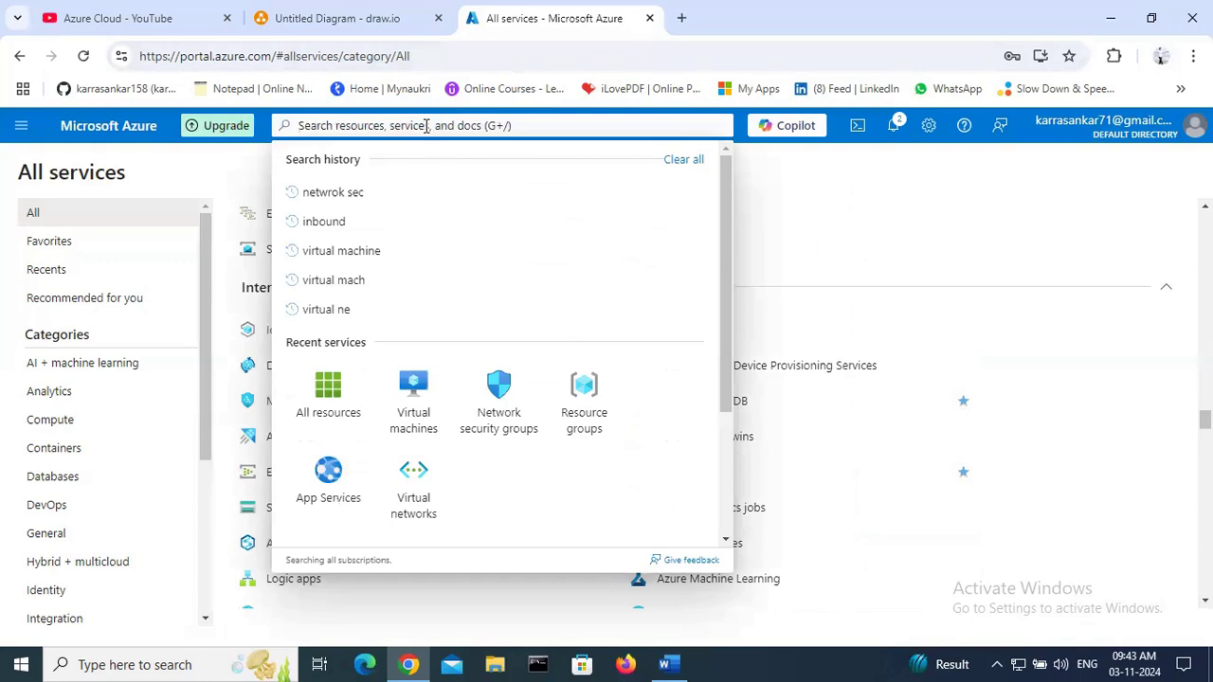
left_click(503, 405)
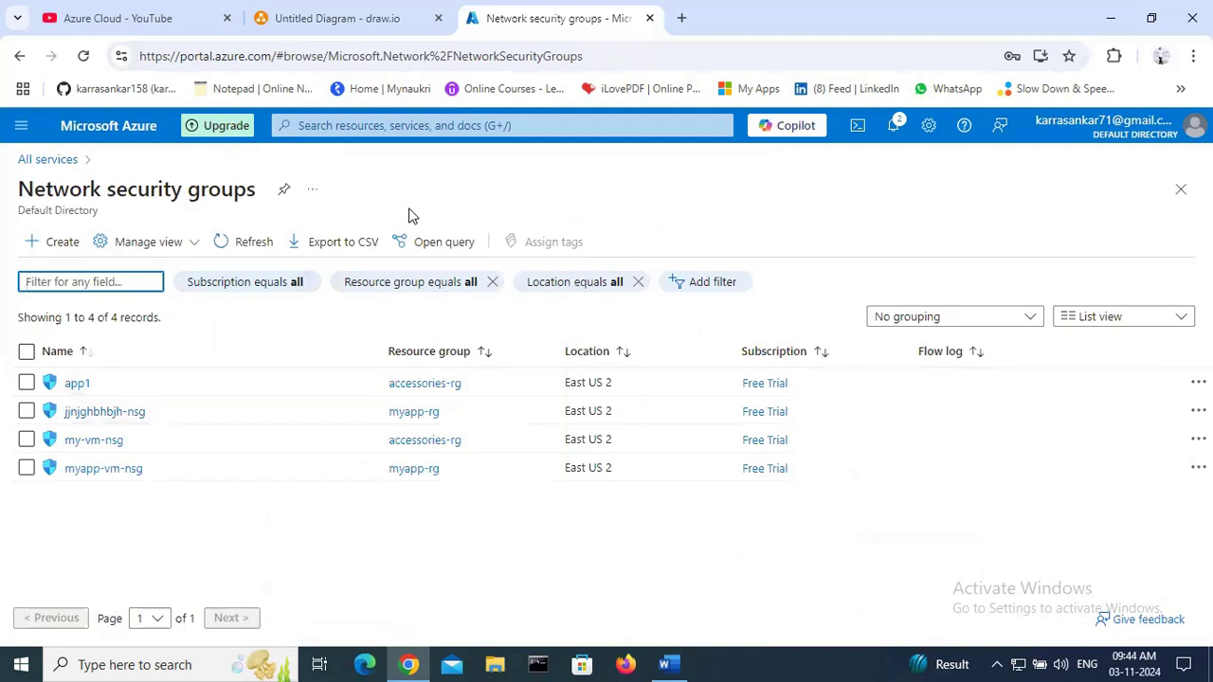
Step: Return to the All services page and show the services of all categories
left_click(20, 125)
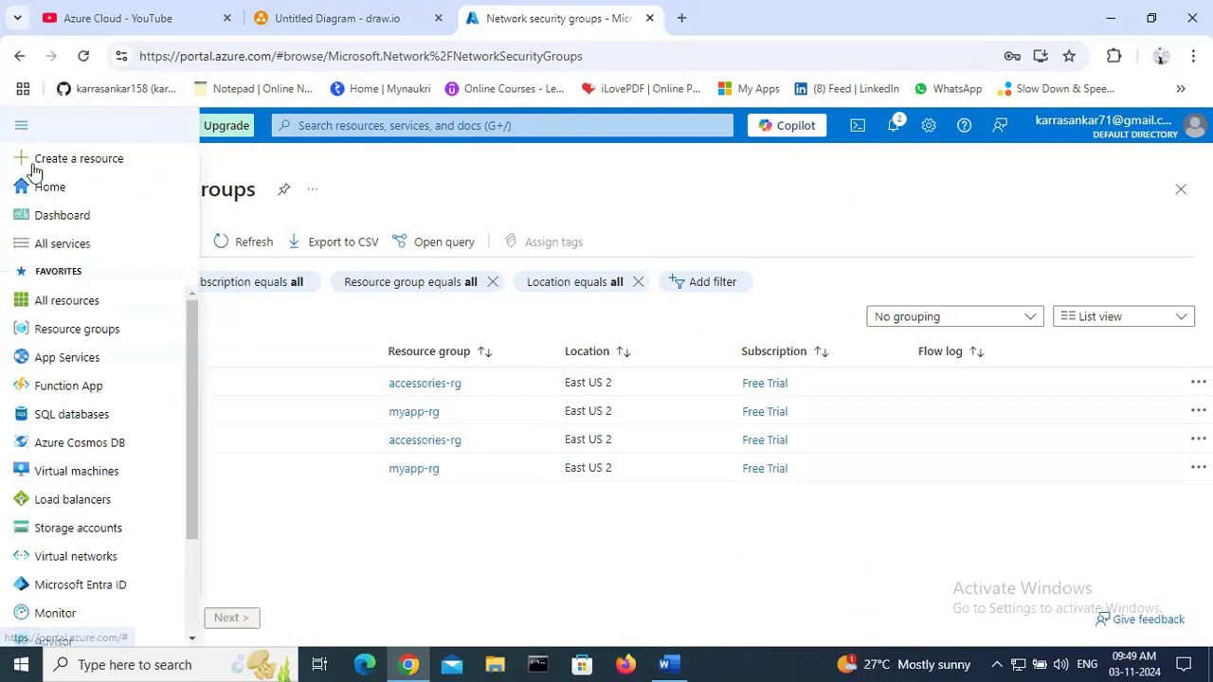
left_click(58, 249)
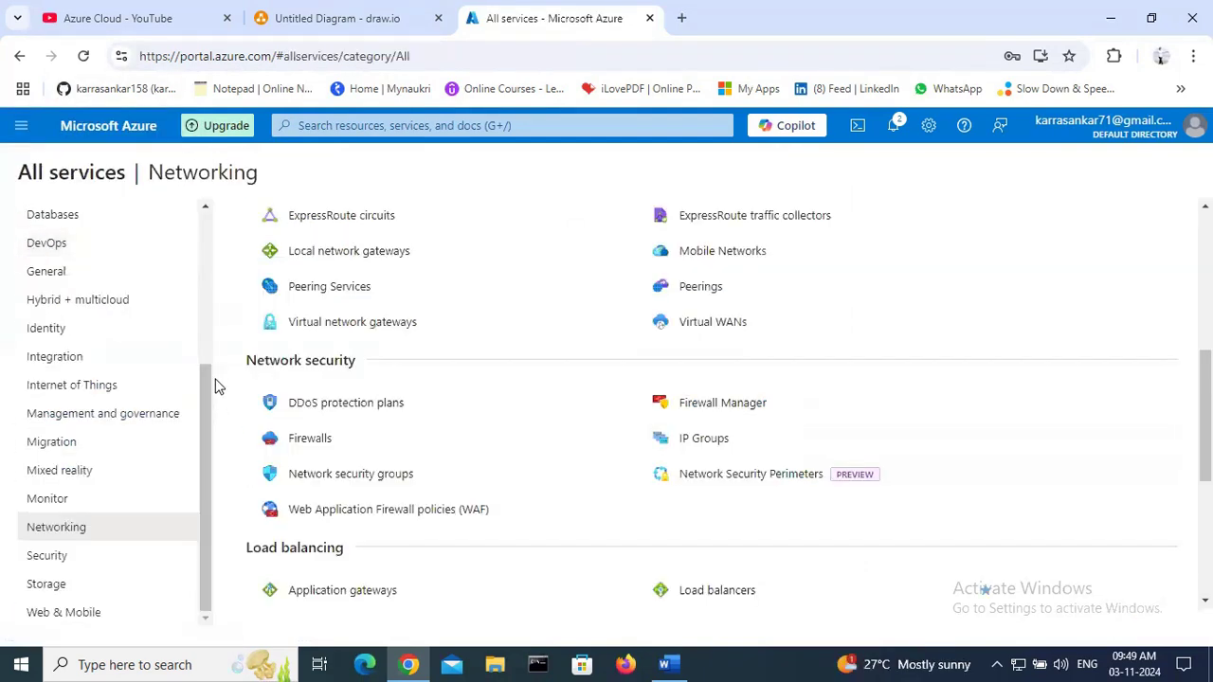
scroll(154, 233, "up", 5)
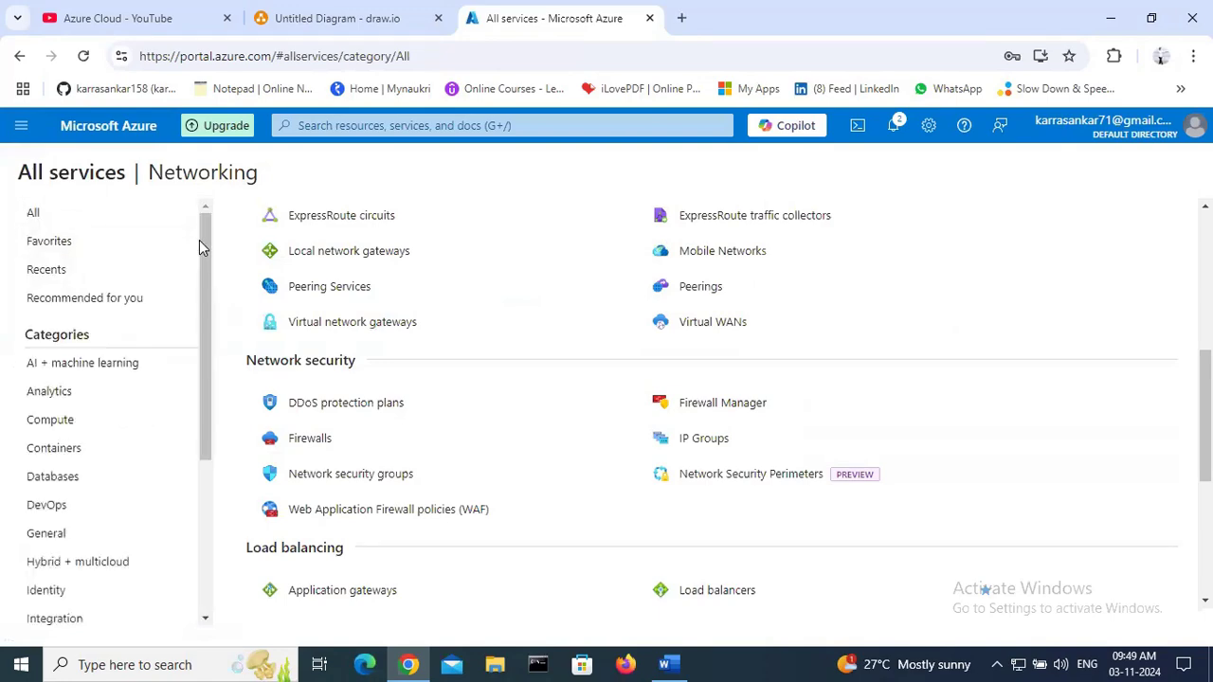
left_click(60, 221)
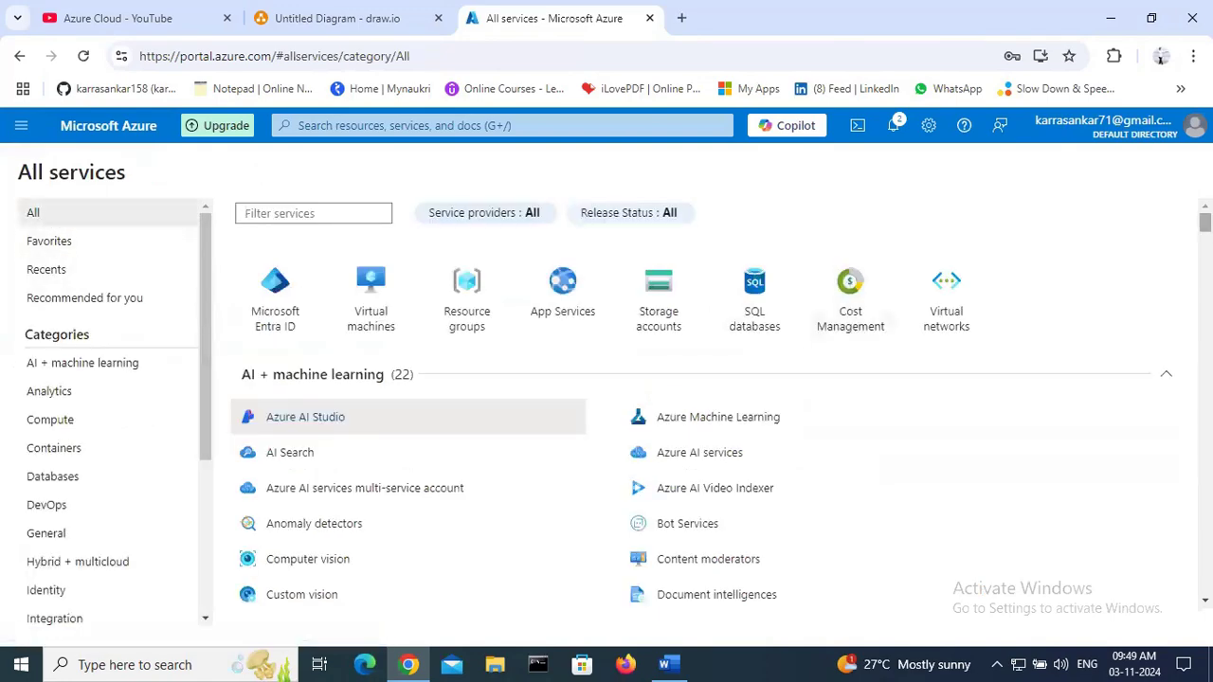
Step: Limit the services list to the Networking category and locate Network security groups under Network security
left_click_drag(1204, 222, 1205, 464)
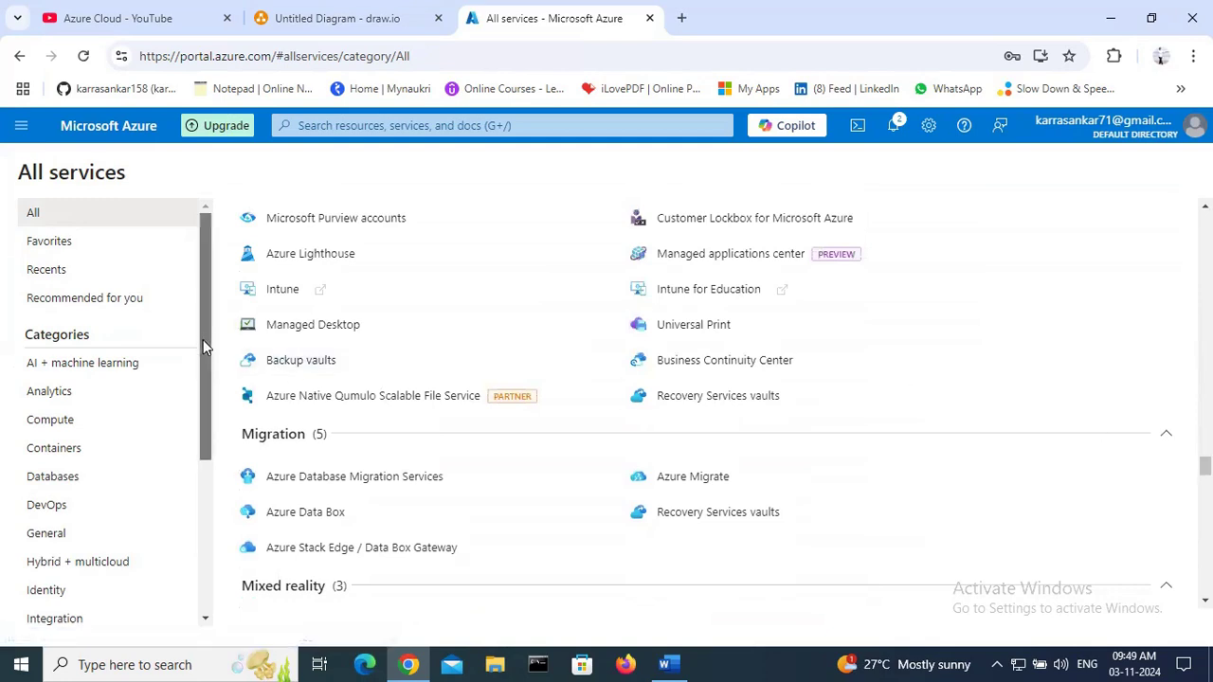
left_click_drag(203, 339, 201, 521)
left_click(61, 523)
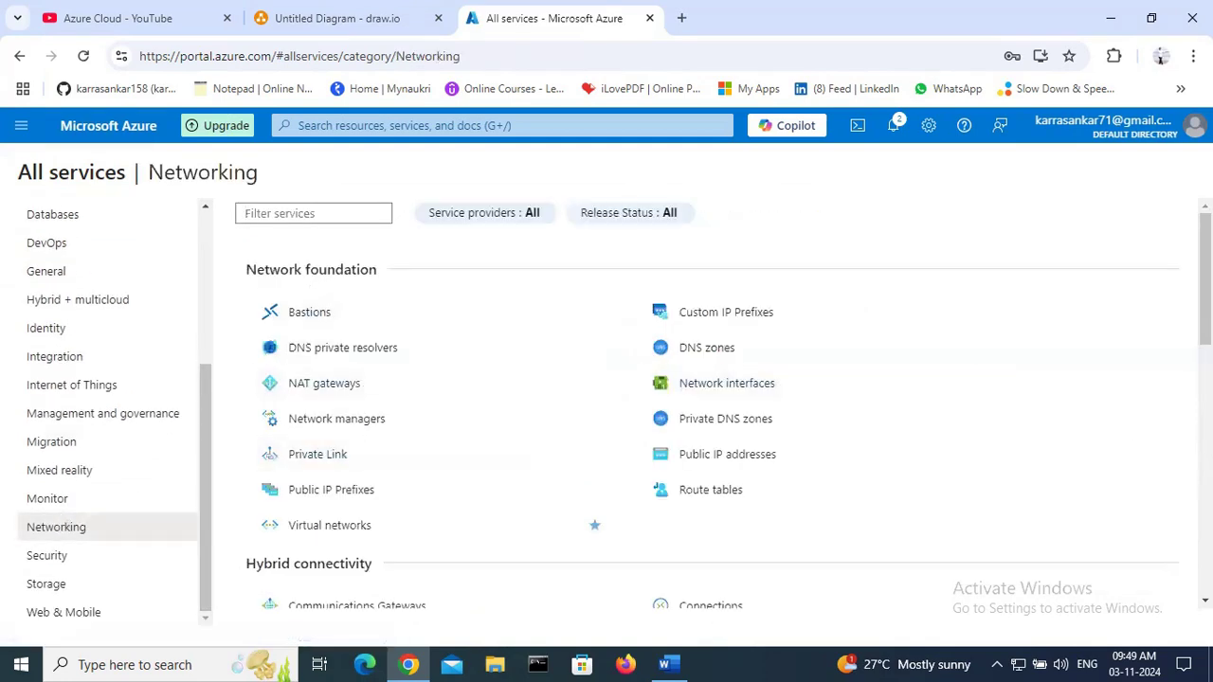
scroll(711, 474, "down", 5)
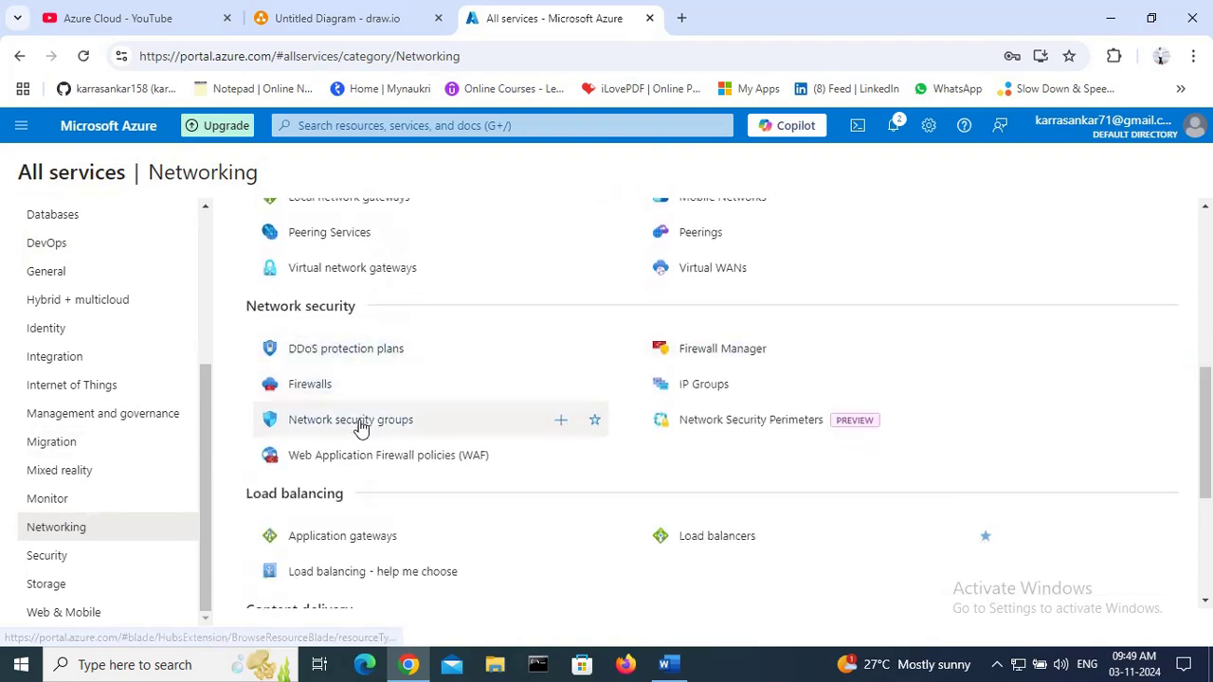
Step: Start a new network security group in resource group my-rg and name it my-nsg
left_click(396, 426)
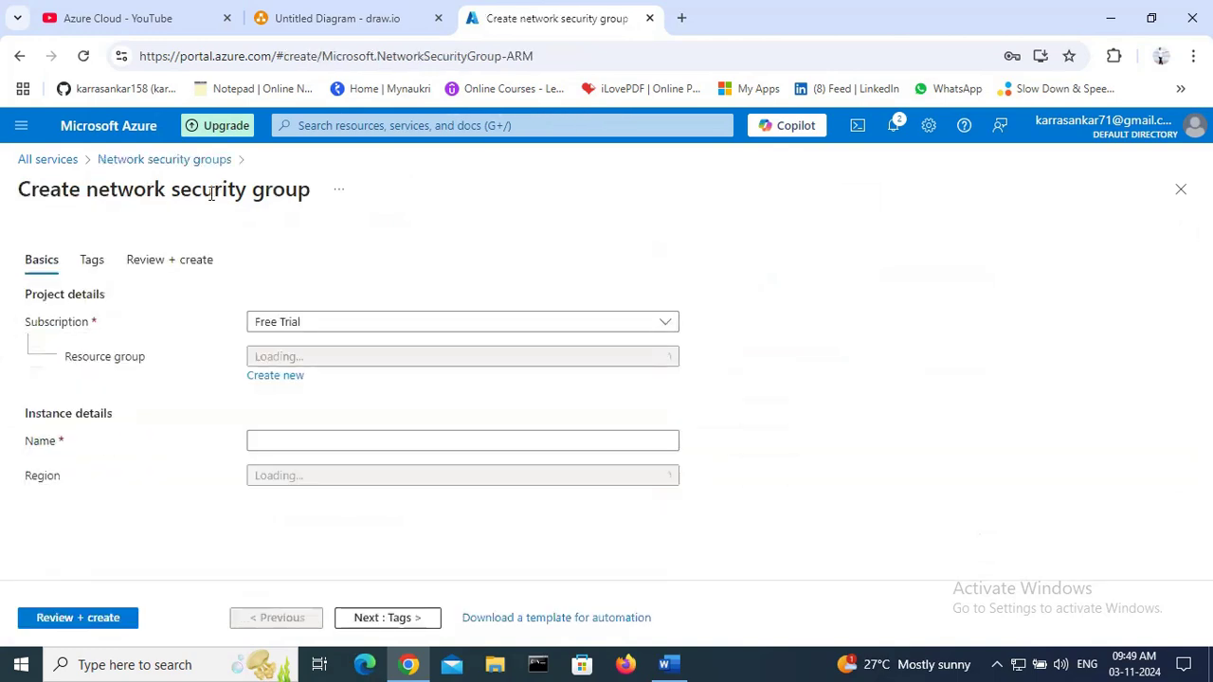
left_click(320, 356)
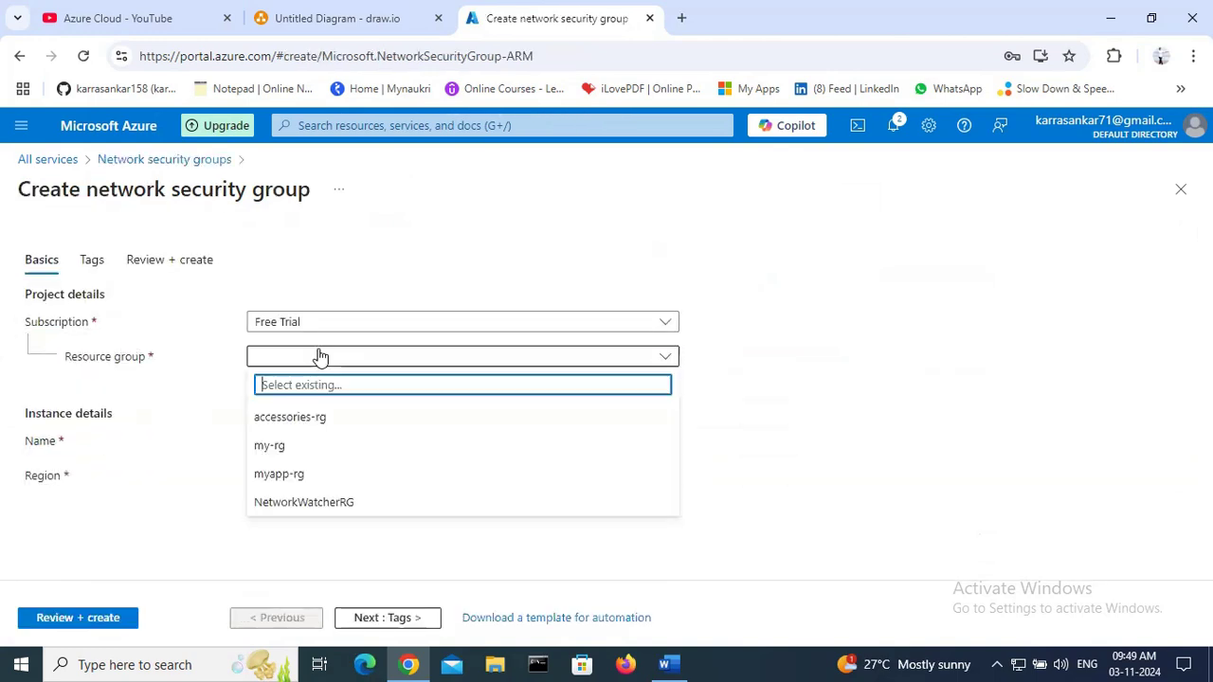
left_click(291, 444)
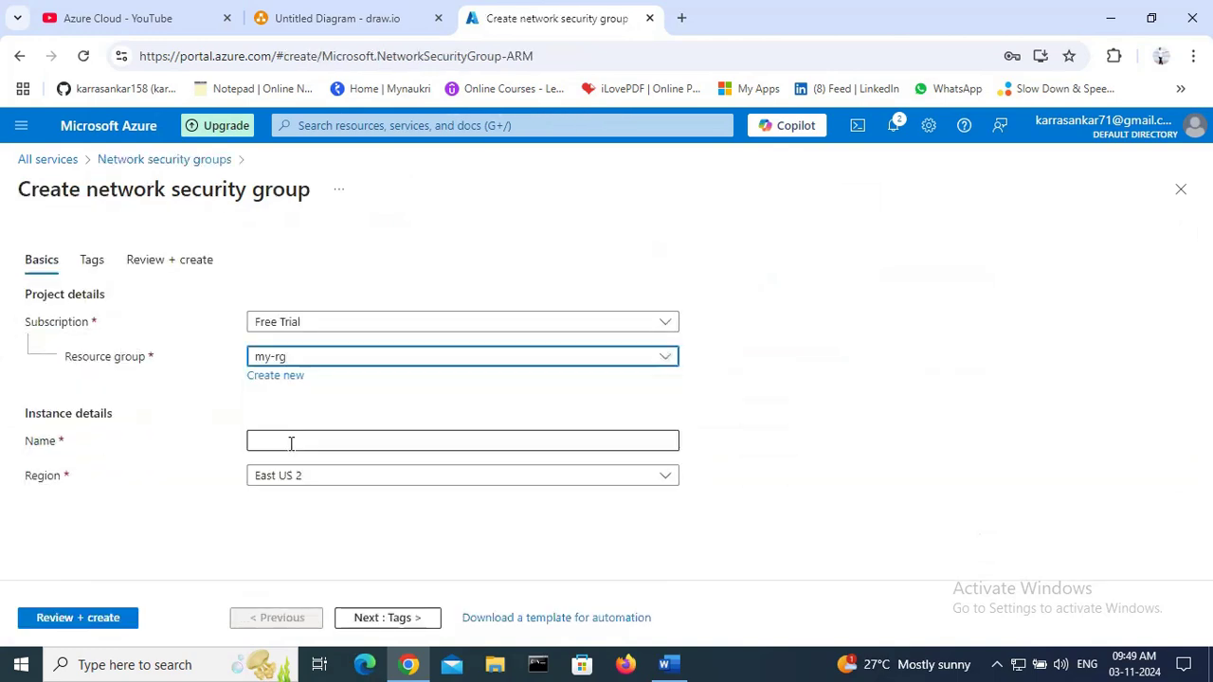
left_click(291, 443)
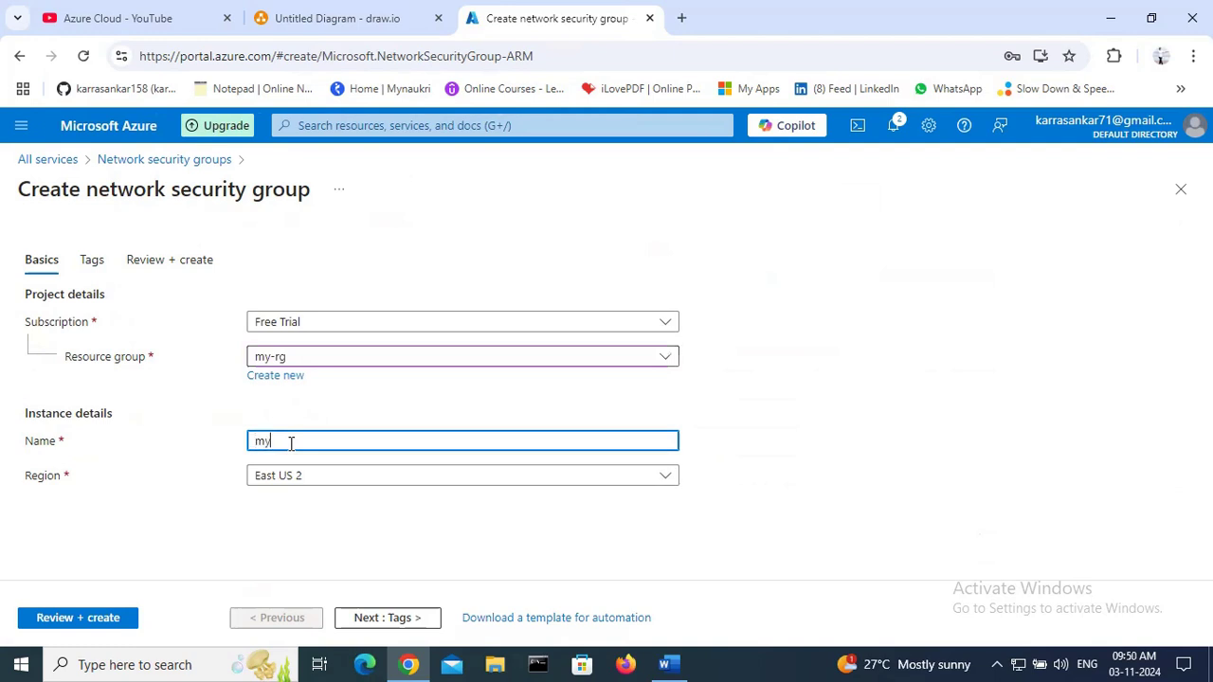
type("my-nsg")
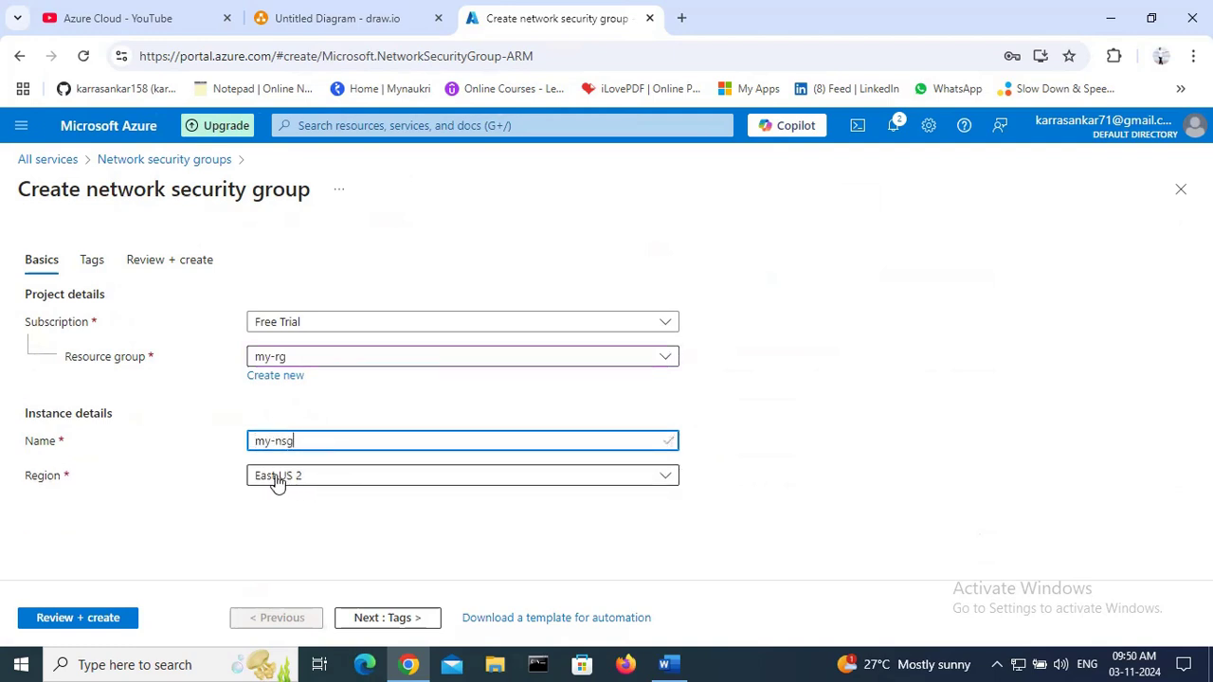
Step: Review and create the network security group, and open the deployed my-nsg resource
left_click(62, 618)
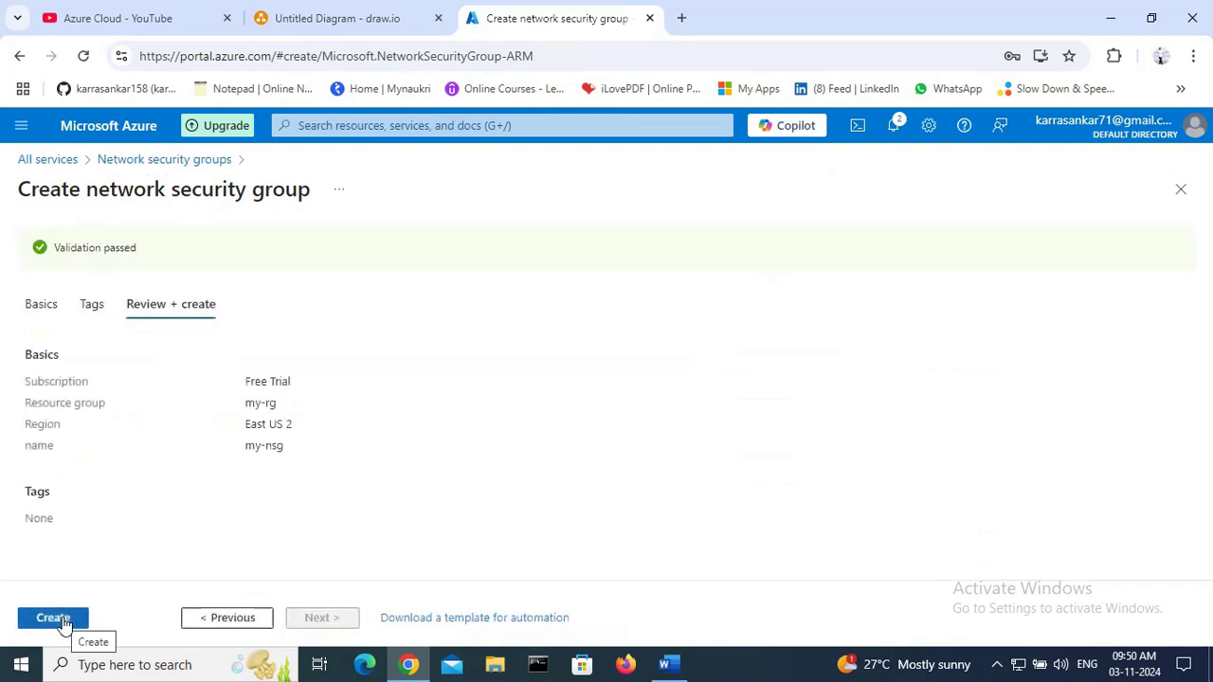
left_click(63, 617)
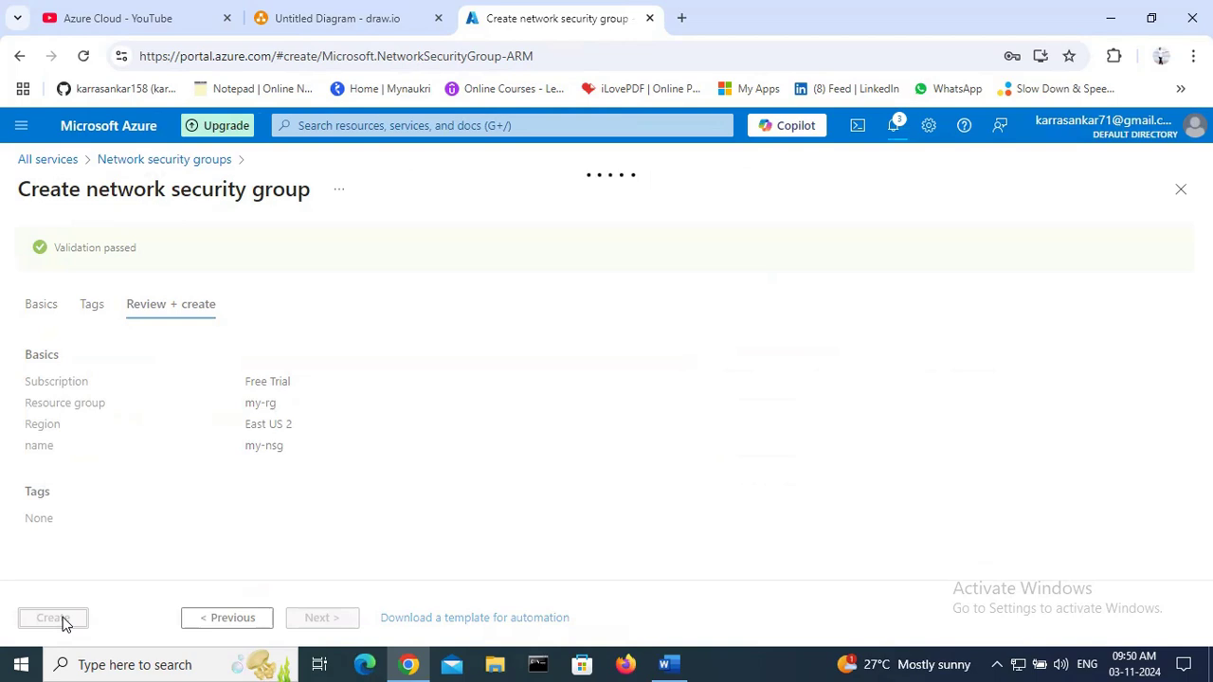
mouse_move(669, 664)
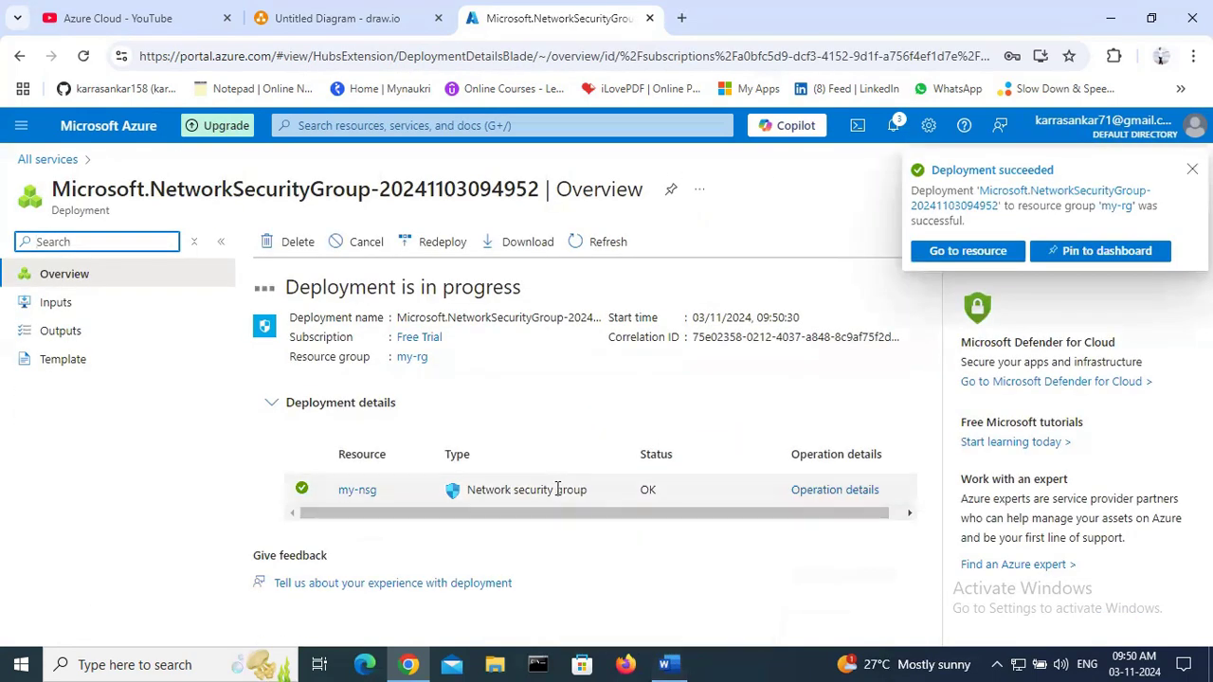
left_click(967, 252)
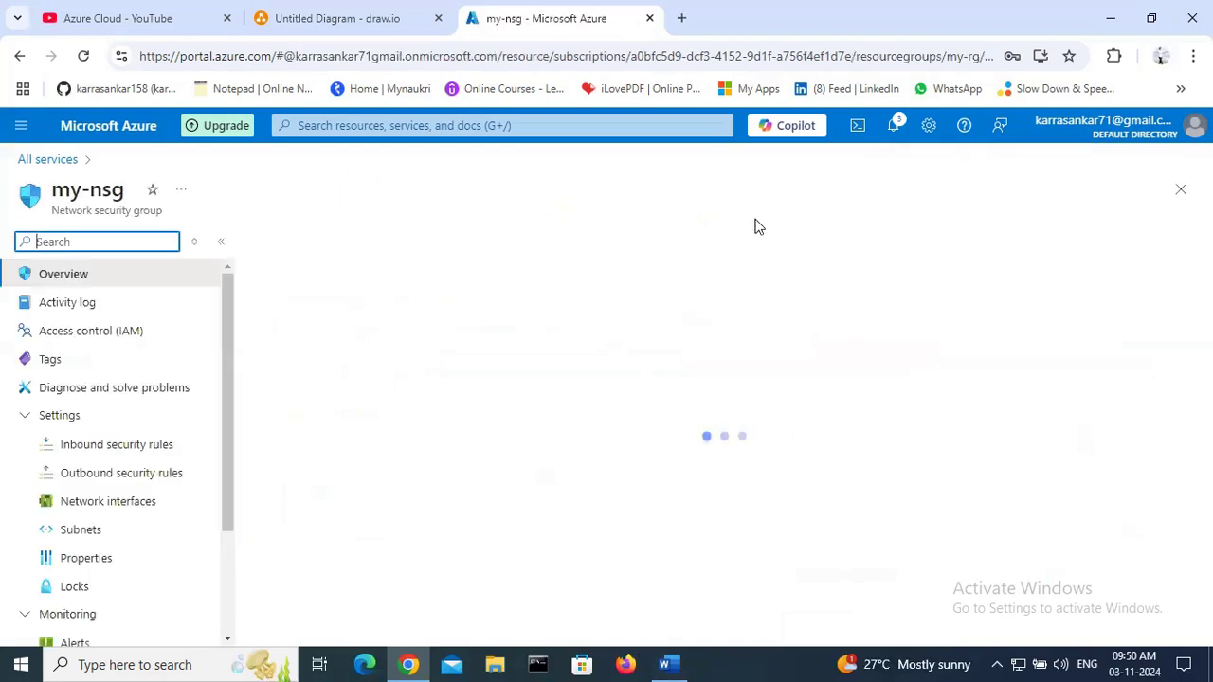
Step: Switch to the Word notes, go over the NSG, Inbound and Outbound topic, and insert a space before "(VM)" in topic 4
left_click(669, 665)
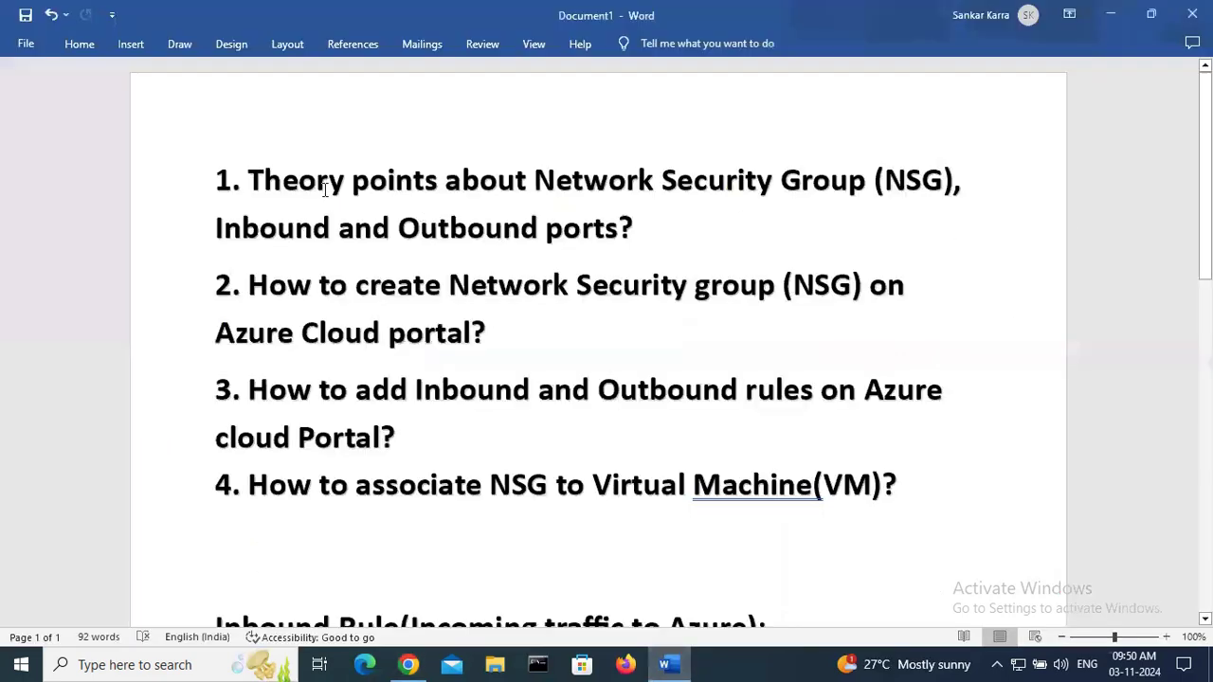
left_click_drag(535, 182, 967, 189)
left_click(968, 189)
left_click(650, 219)
left_click_drag(216, 219, 331, 223)
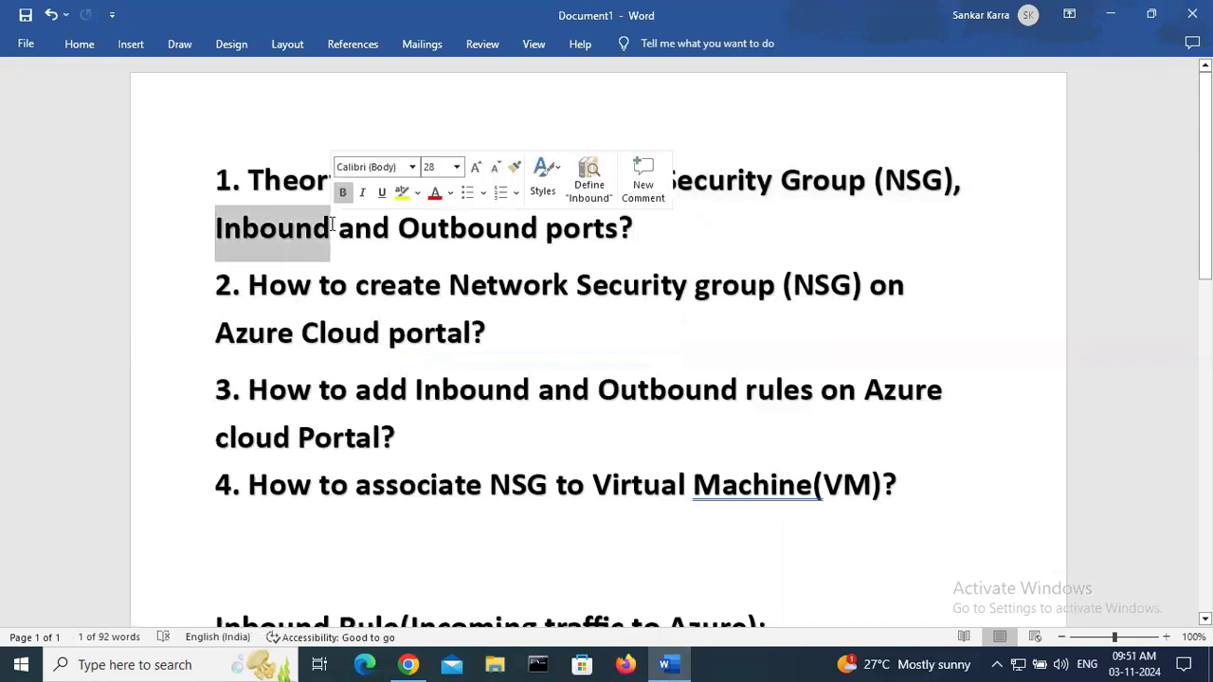
left_click(331, 224)
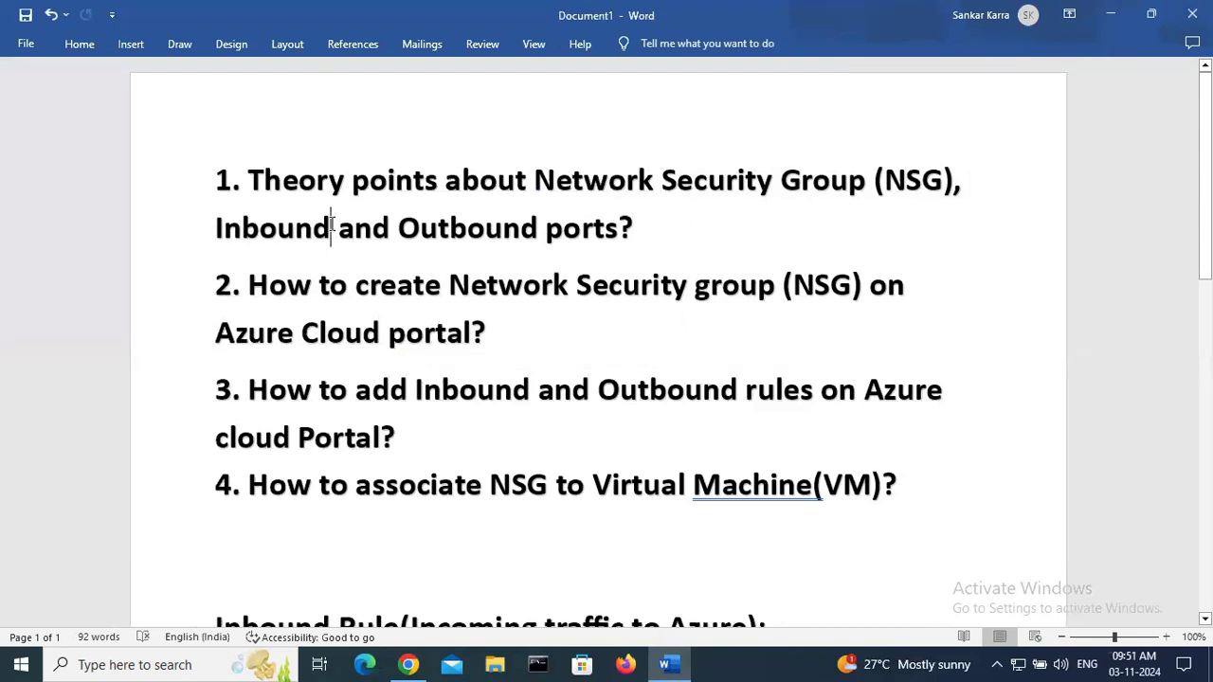
left_click_drag(396, 226, 534, 228)
left_click(538, 228)
left_click(815, 485)
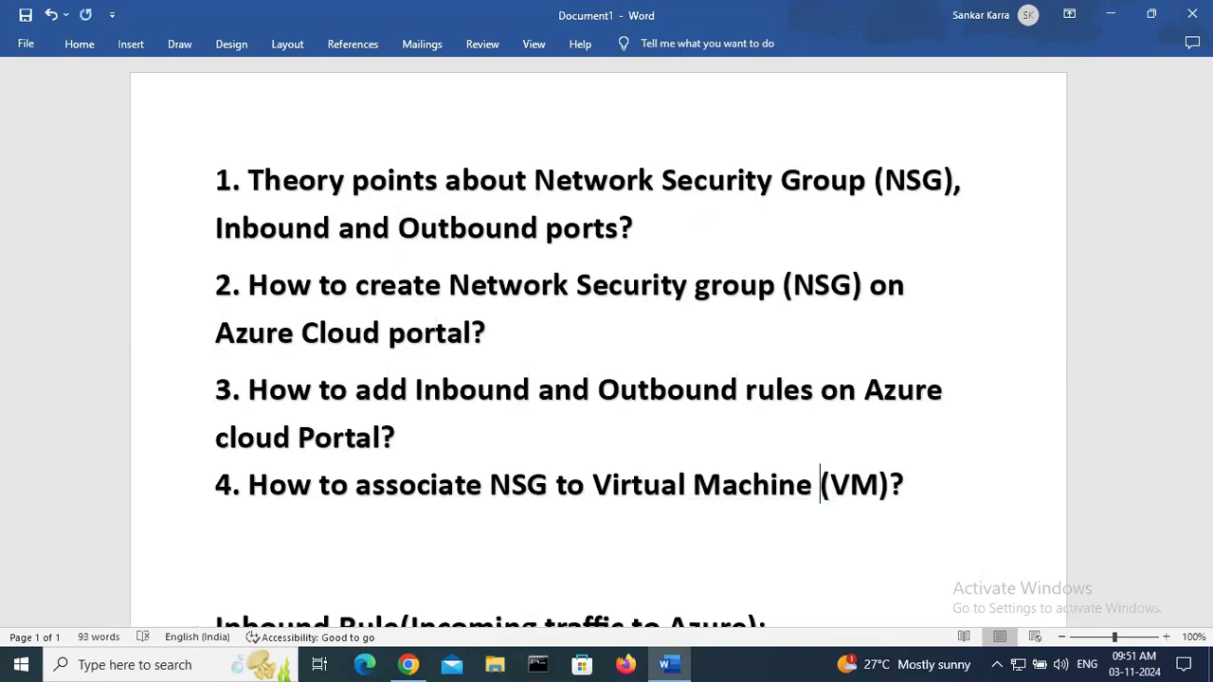
Step: Return to the Azure portal in Chrome and associate the network interface my-vm468_z1 with my-nsg
left_click(408, 664)
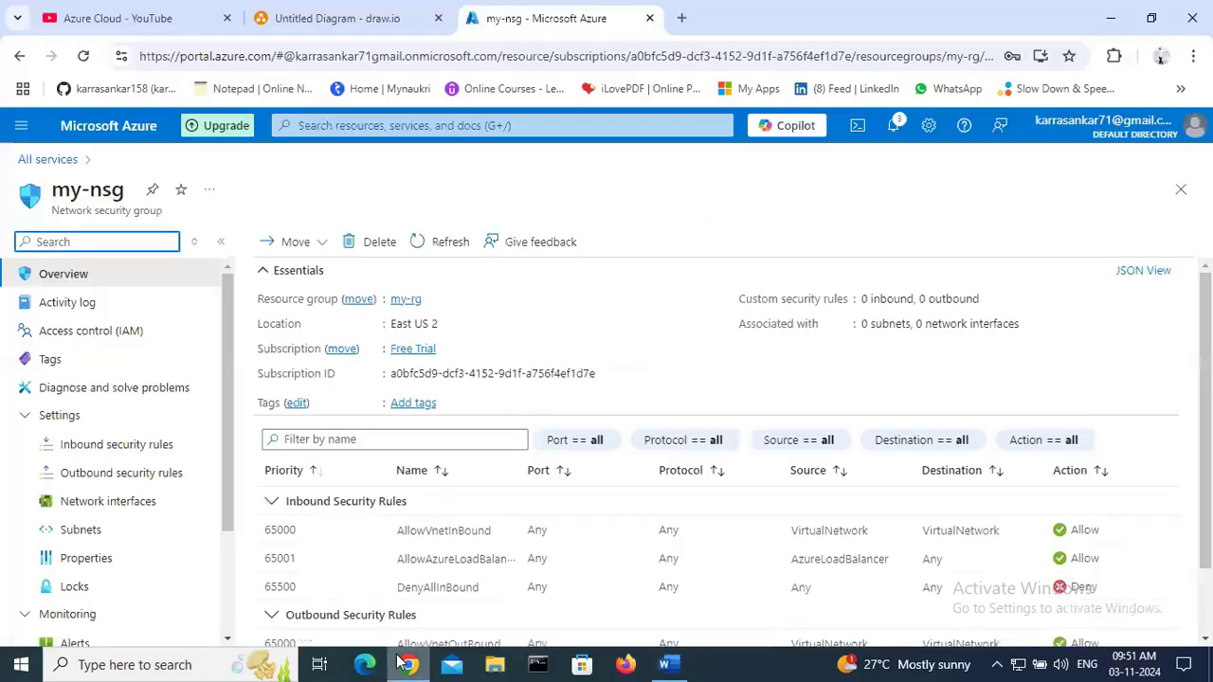
left_click(118, 503)
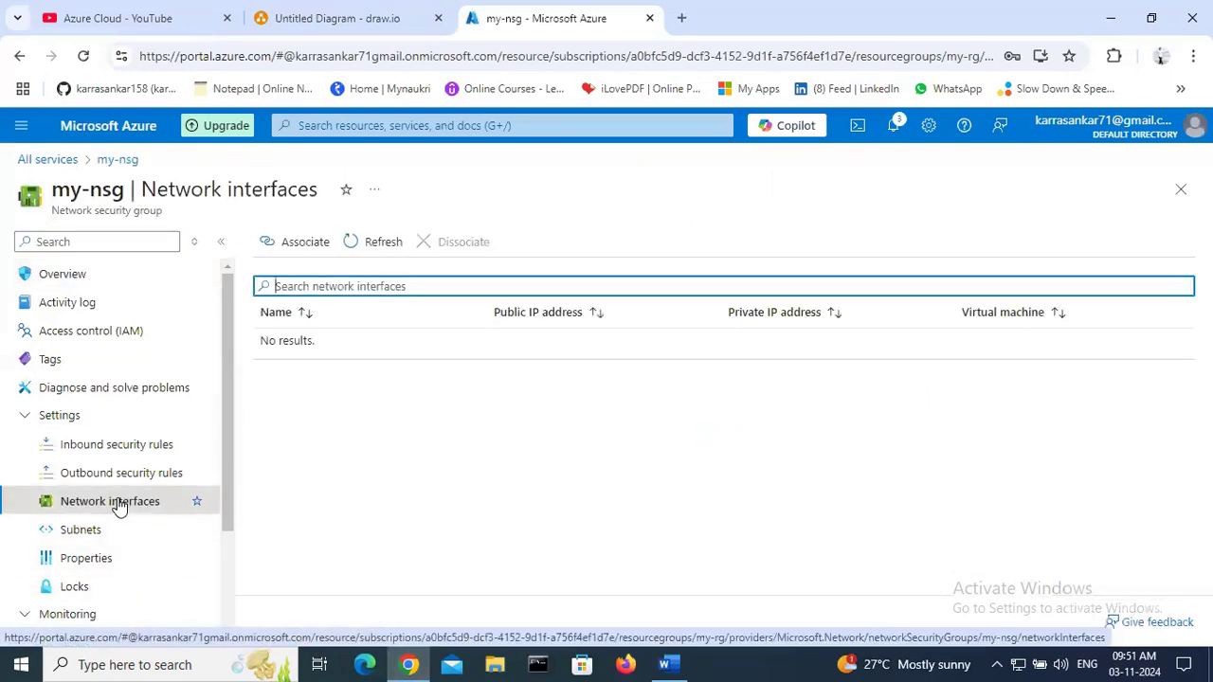
left_click(295, 243)
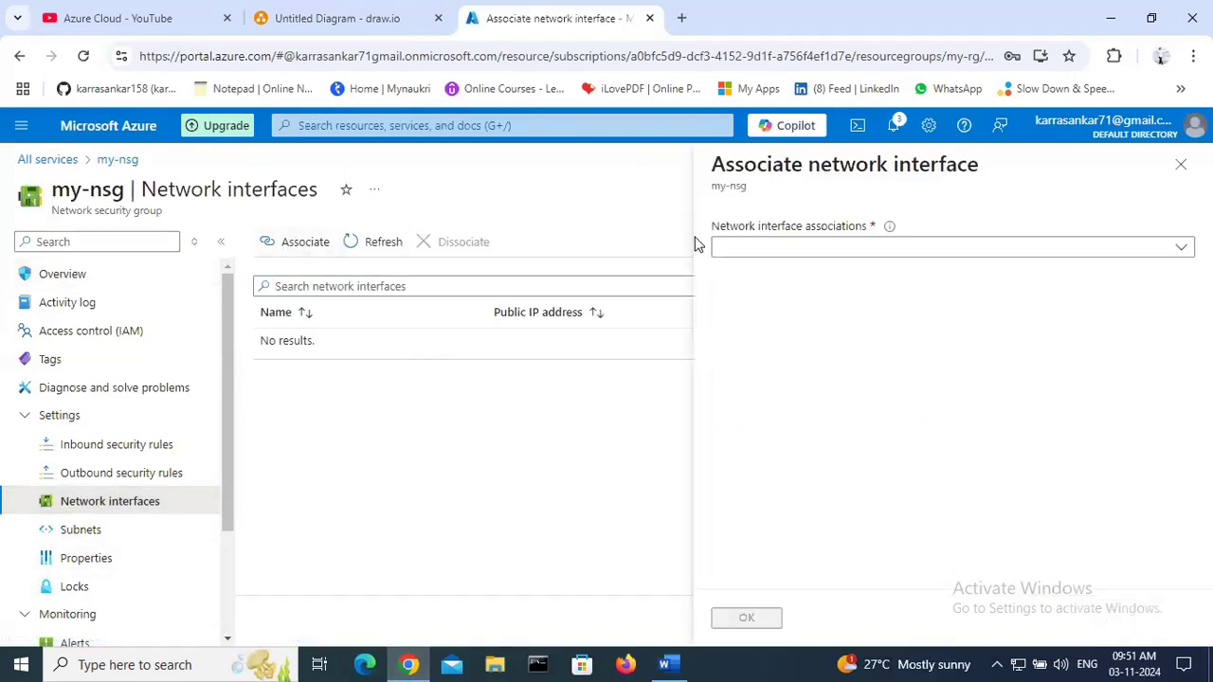
left_click(877, 248)
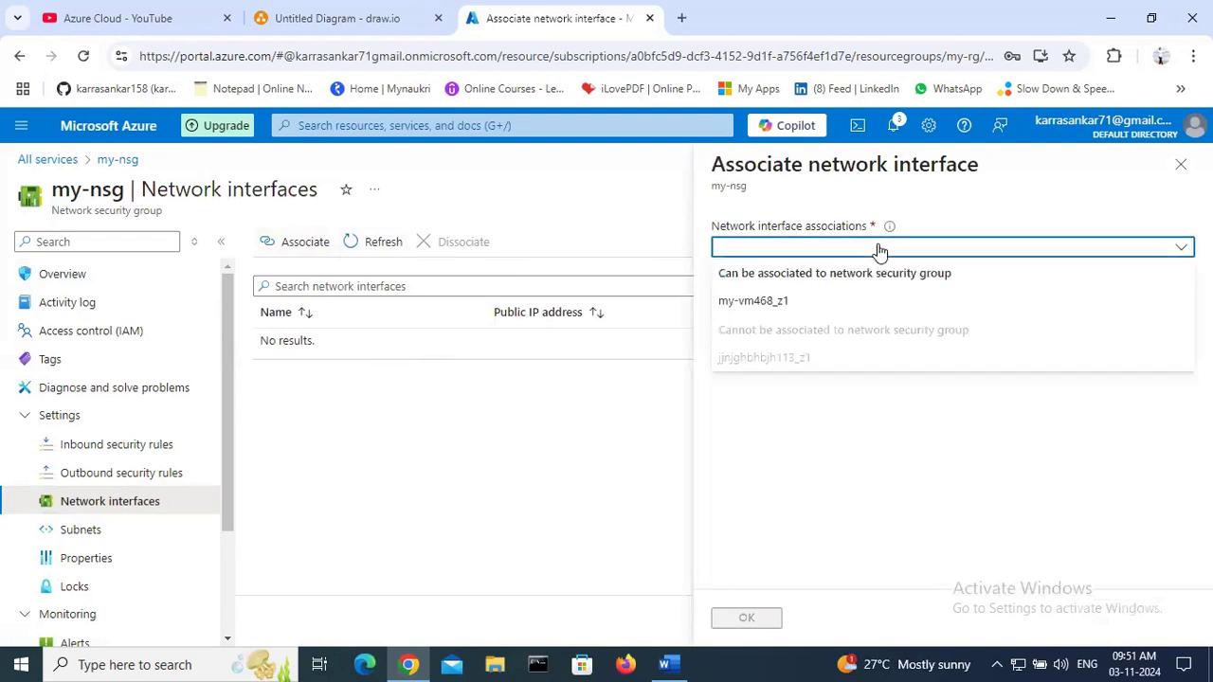
left_click(752, 302)
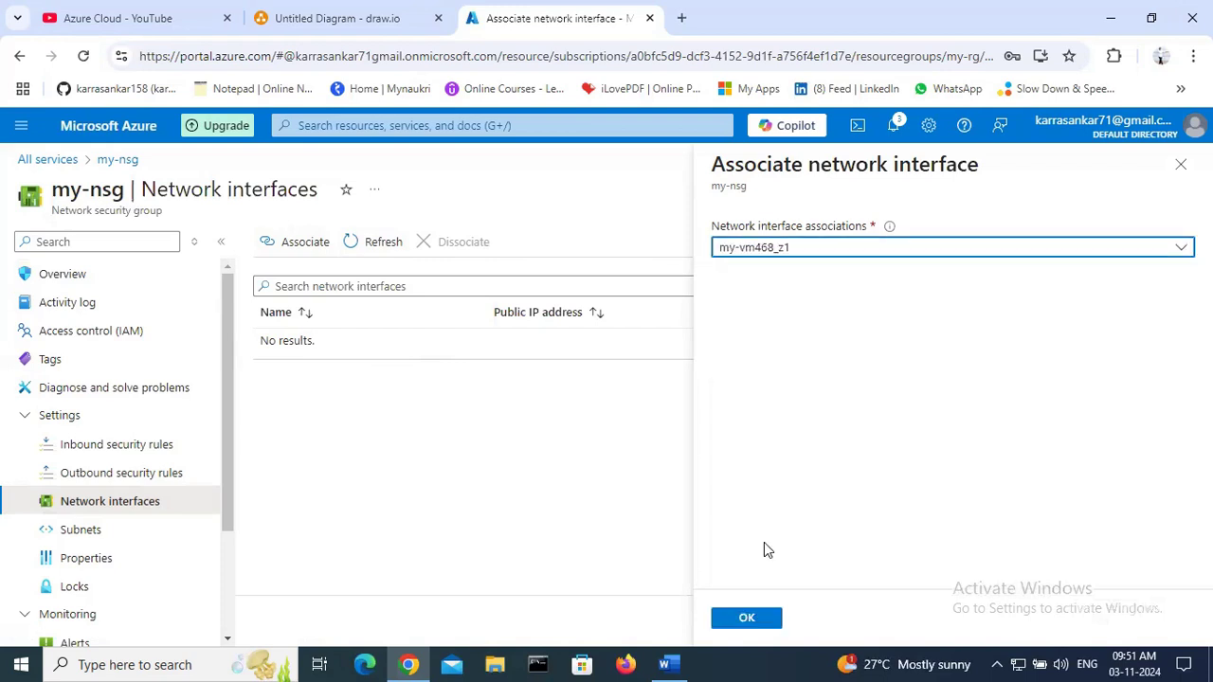
left_click(745, 620)
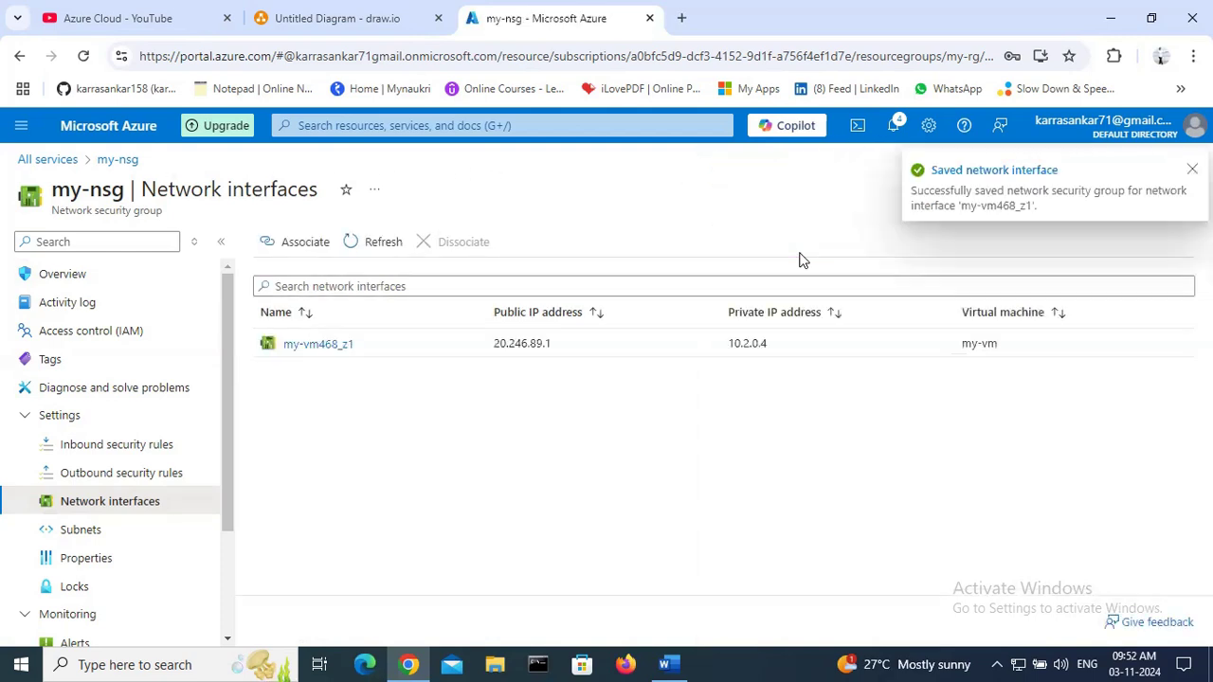
Step: Start a new inbound security rule for my-nsg with destination port 8081
left_click(128, 450)
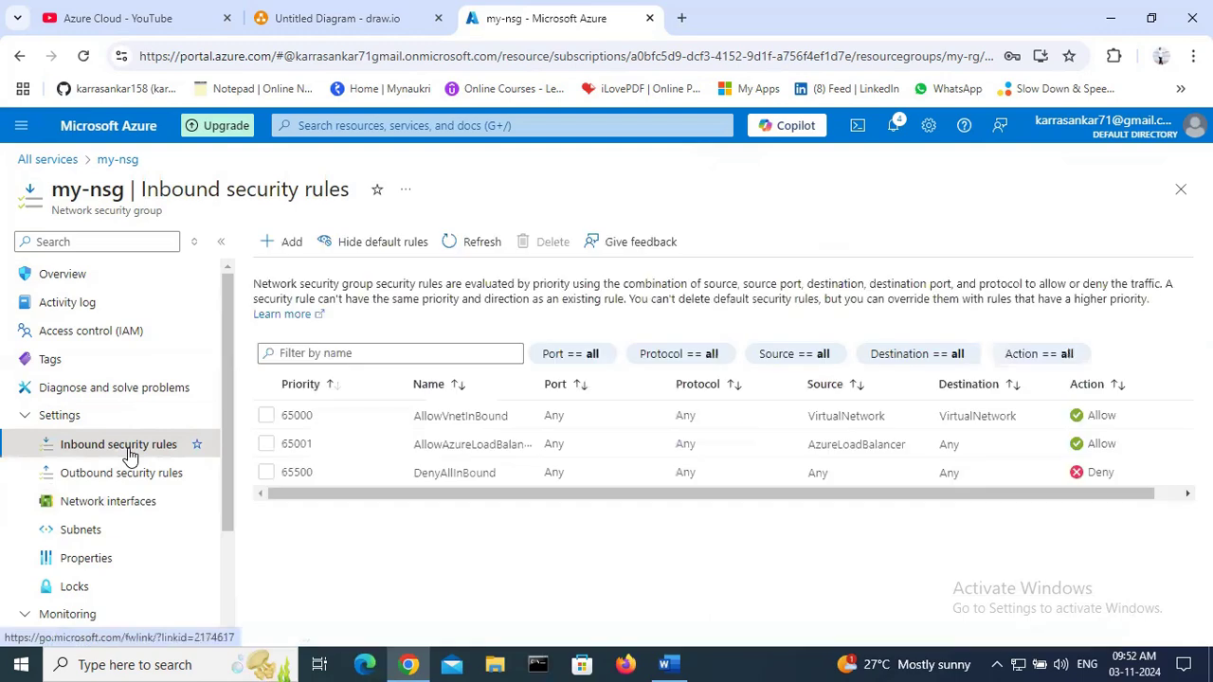
left_click(289, 244)
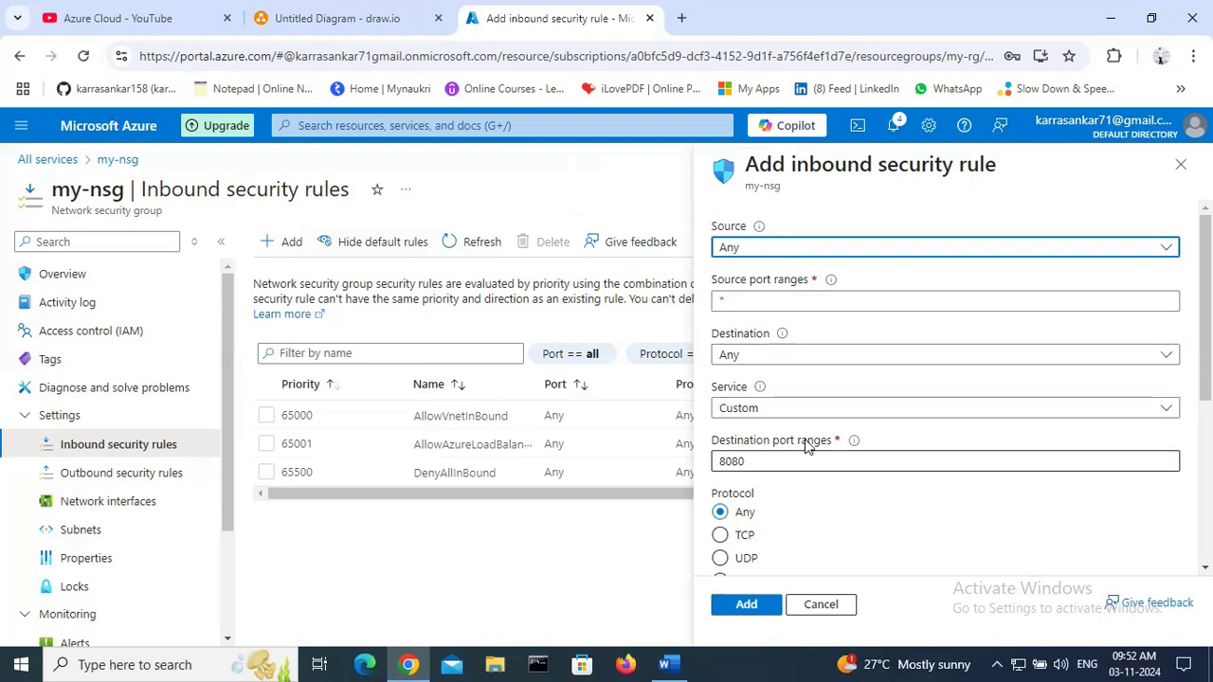
left_click(756, 461)
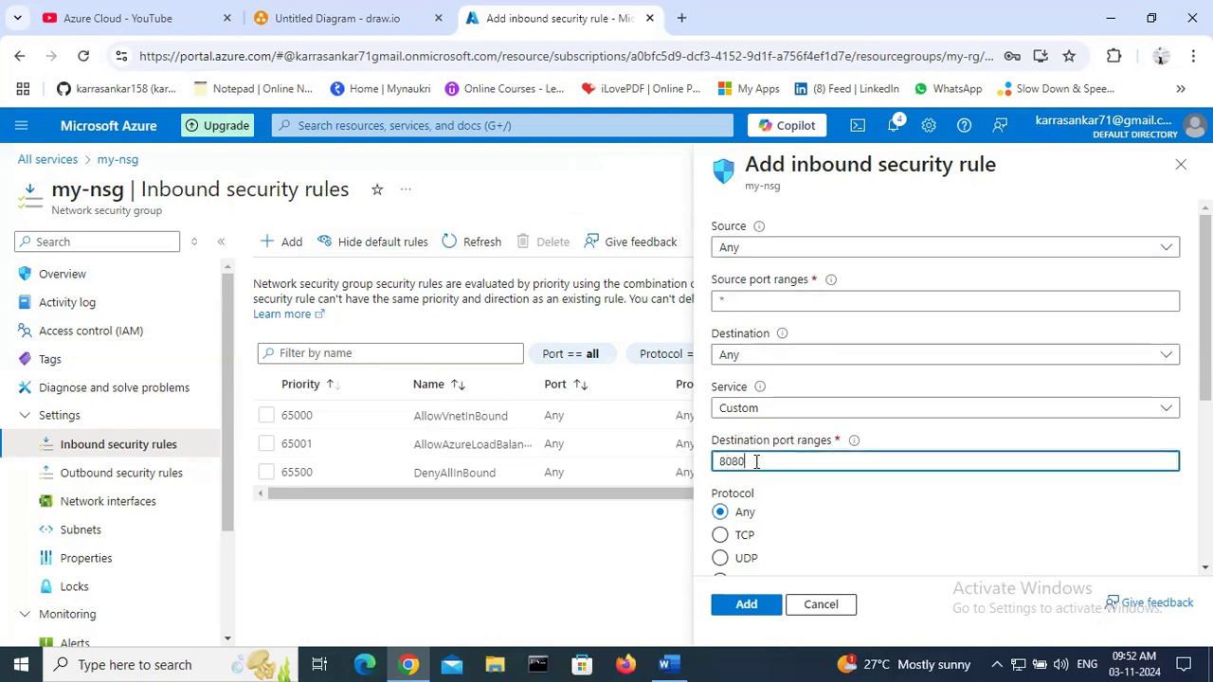
key("BackSpace")
type("1")
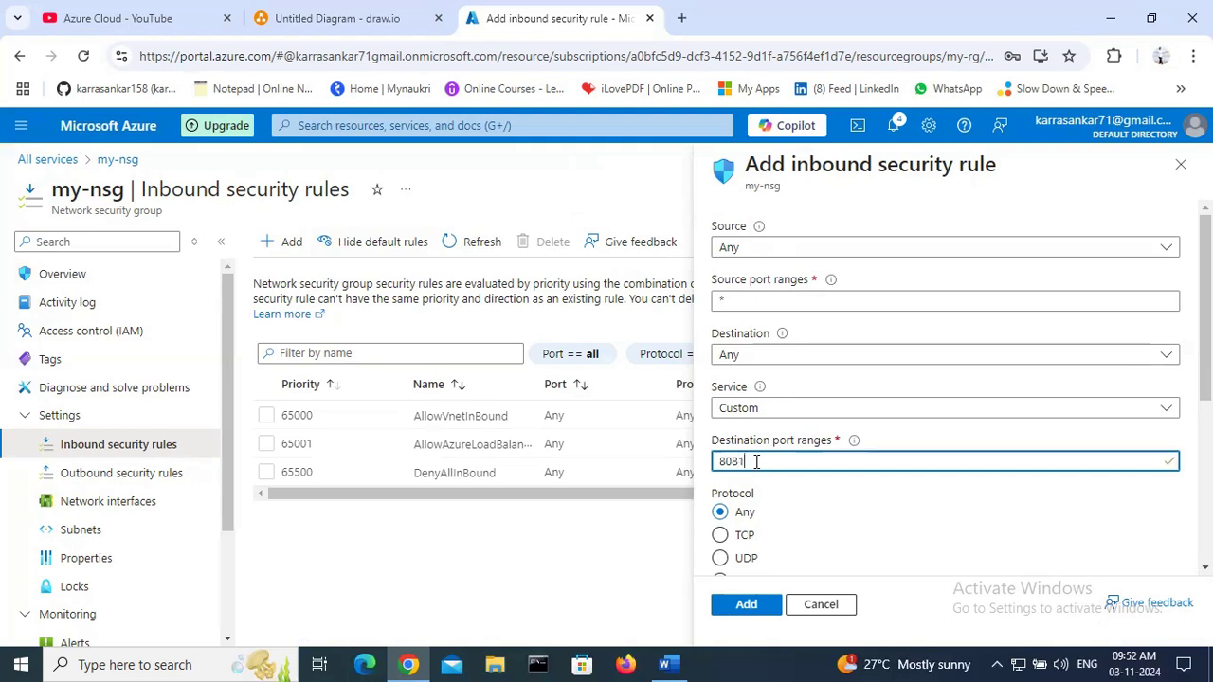
Step: Replace the inbound rule's suggested name with "Incoming traffic to port8080"
scroll(898, 531, "down", 3)
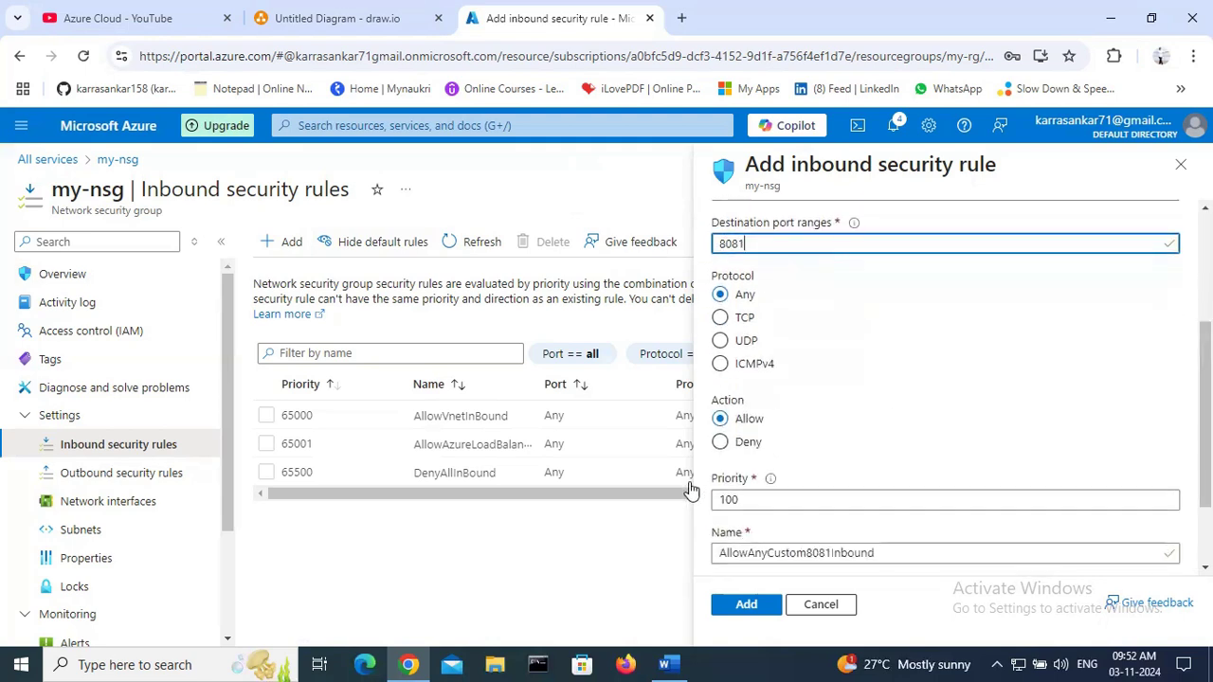
double_click(891, 556)
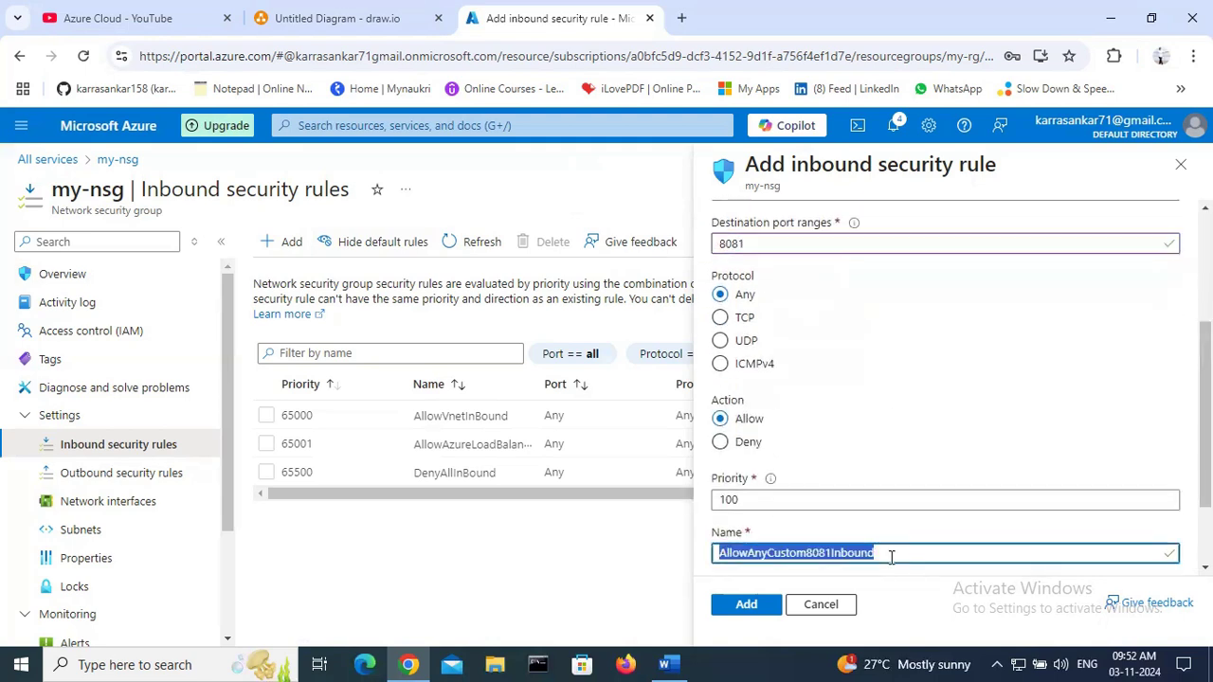
key("BackSpace")
type("Incomi")
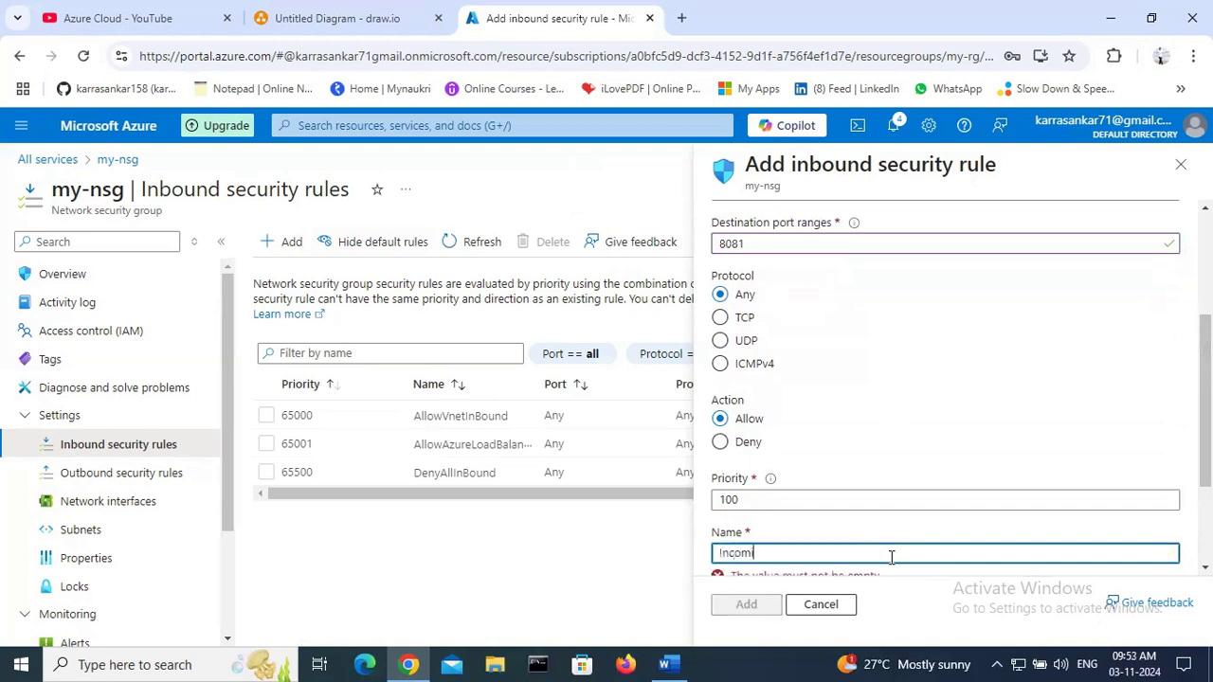
type("ng tra")
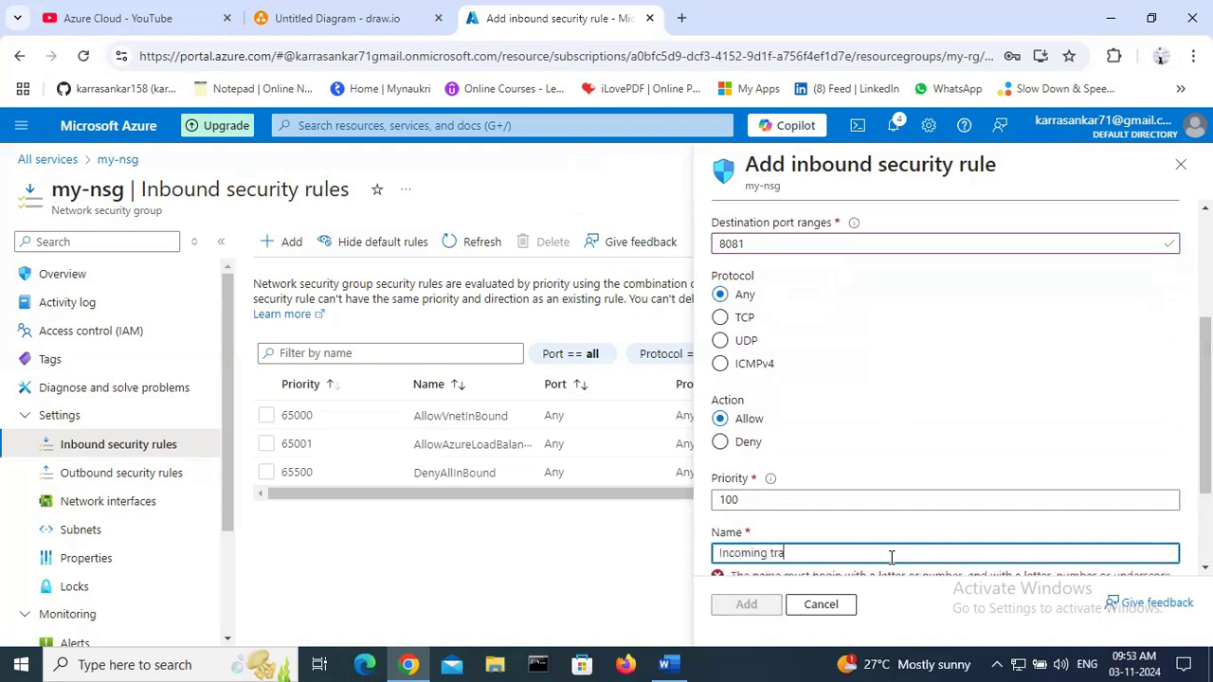
type("ffic to port8080")
Step: Remove the spaces from the rule name so it reads Incomingtraffictoport8080
scroll(890, 531, "down", 2)
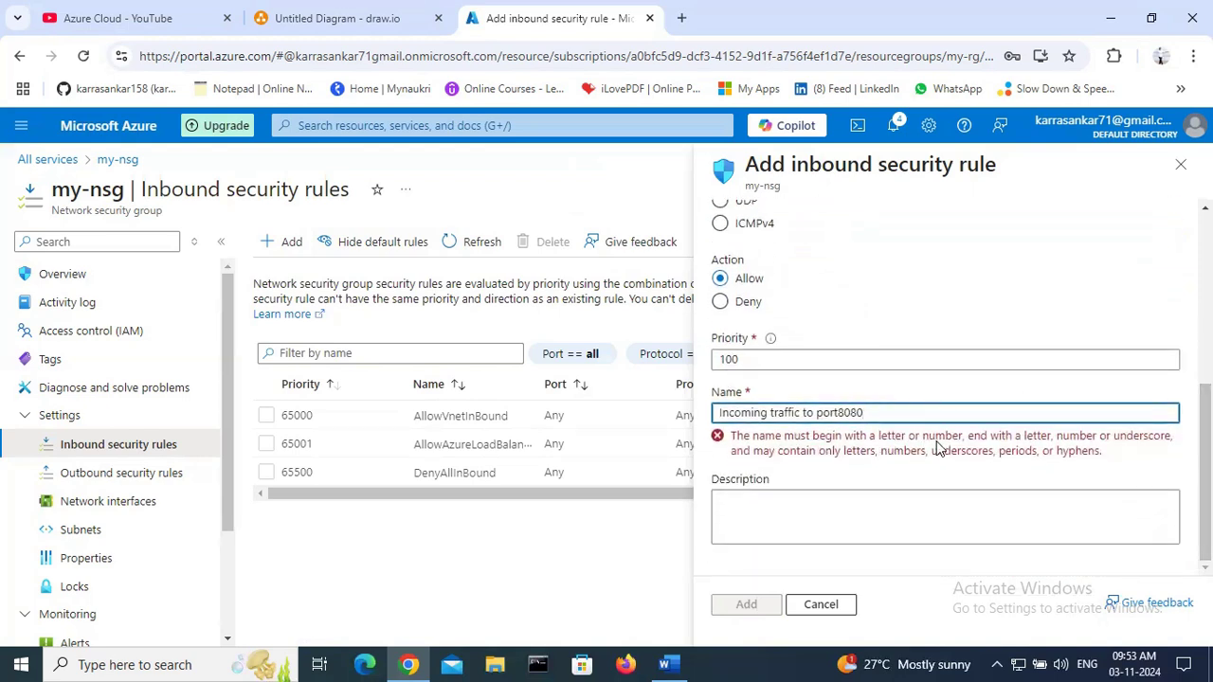
left_click(771, 413)
key("BackSpace")
left_click(801, 413)
key("BackSpace")
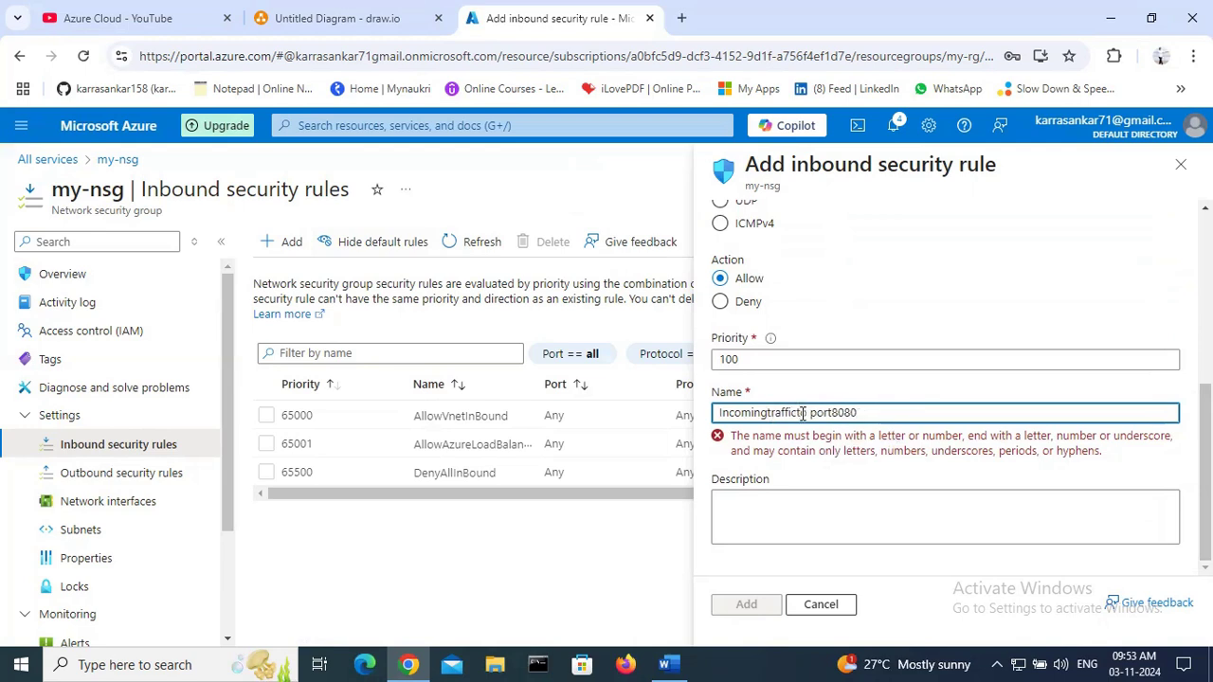
left_click(810, 414)
key("BackSpace")
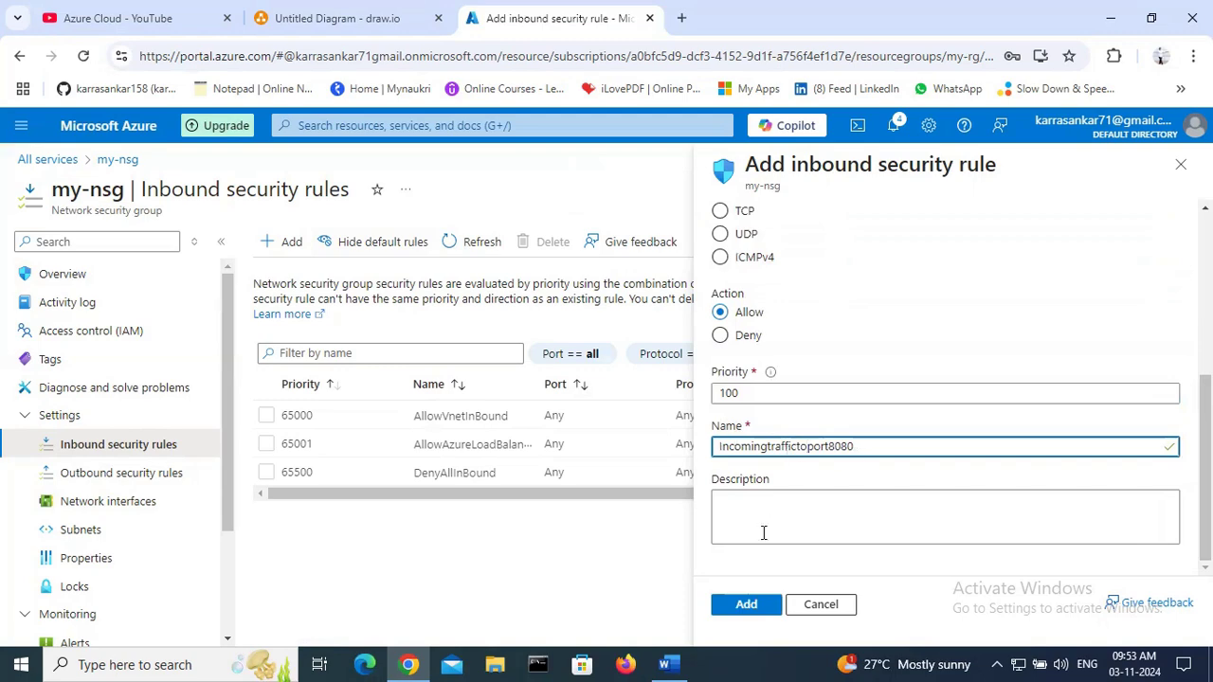
Step: Add the inbound rule to my-nsg, then reopen it from the rules list and save it
left_click(746, 606)
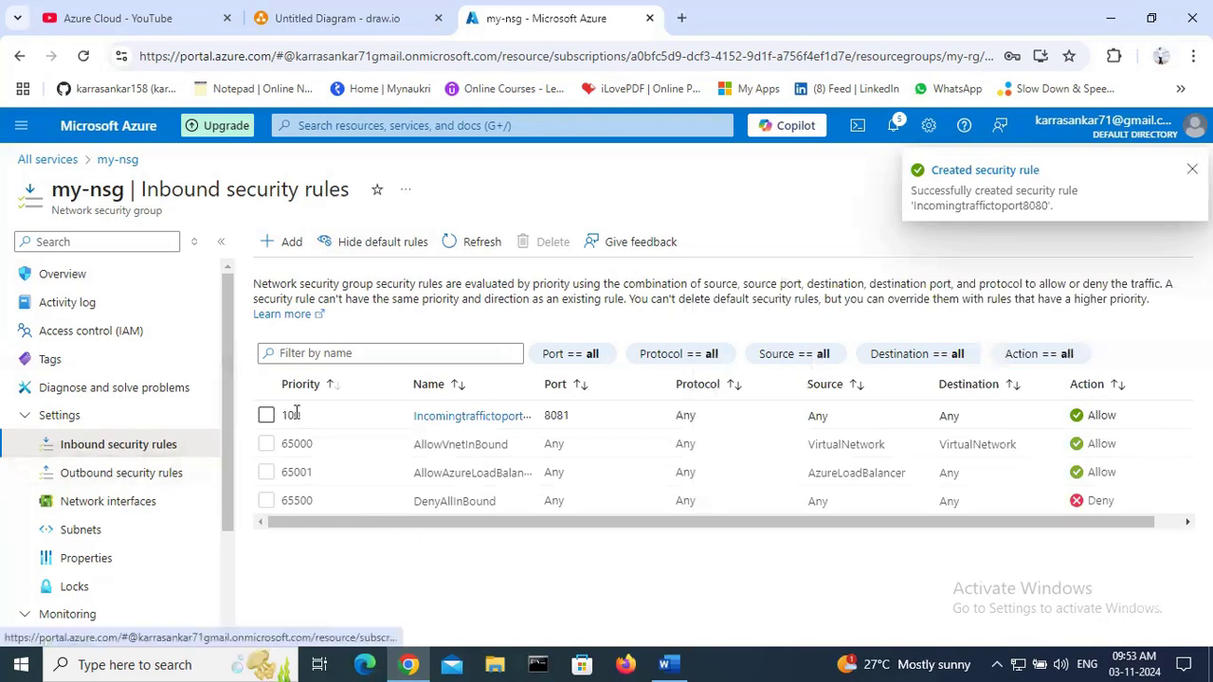
left_click(475, 416)
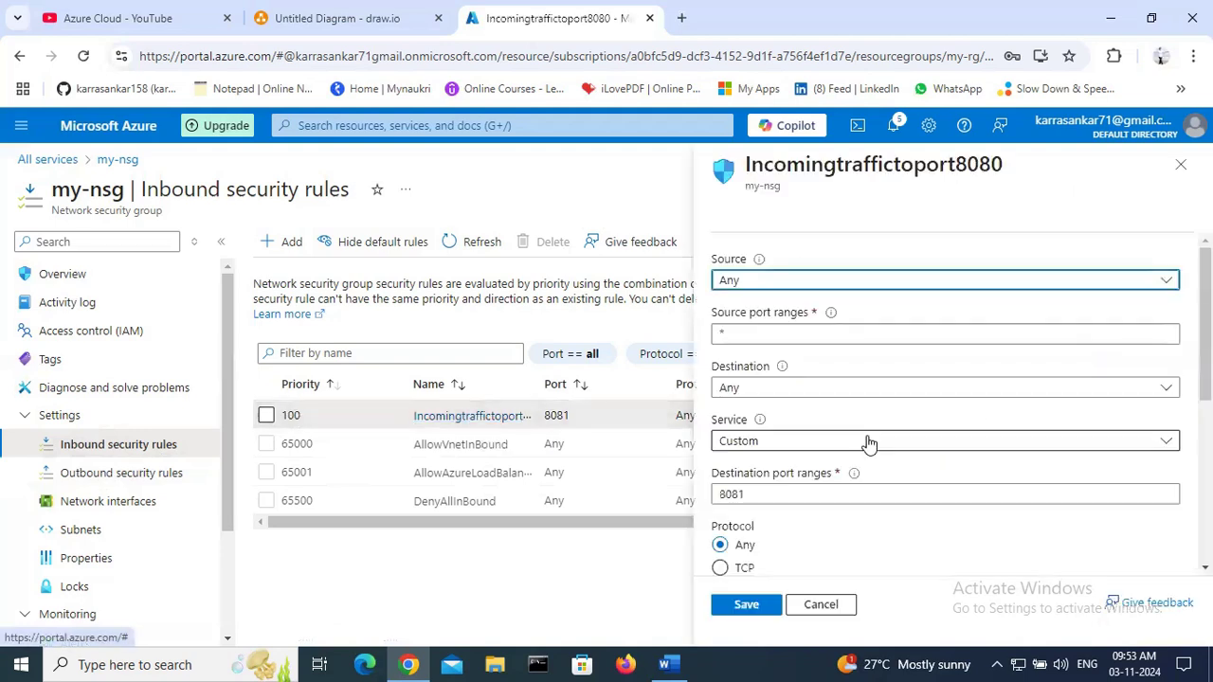
left_click(746, 604)
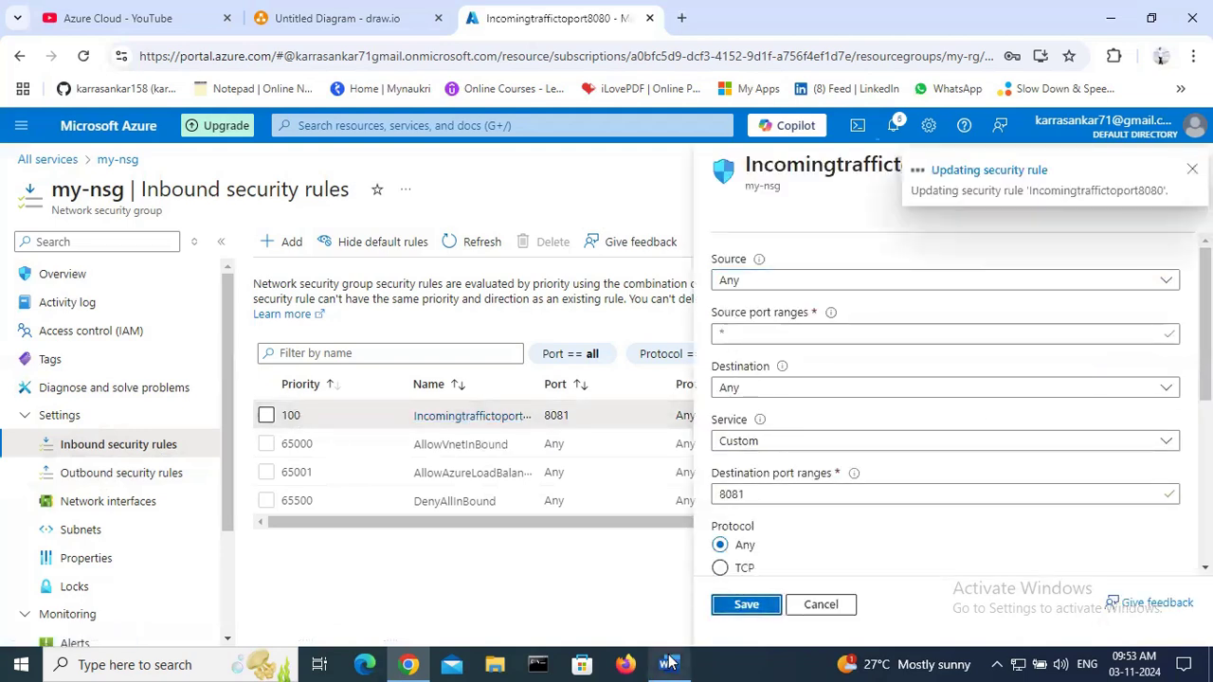
Step: Switch to the Word notes, go over the topics, and insert a space before "(Incoming traffic to Azure)" in the Inbound Rule heading
left_click(668, 665)
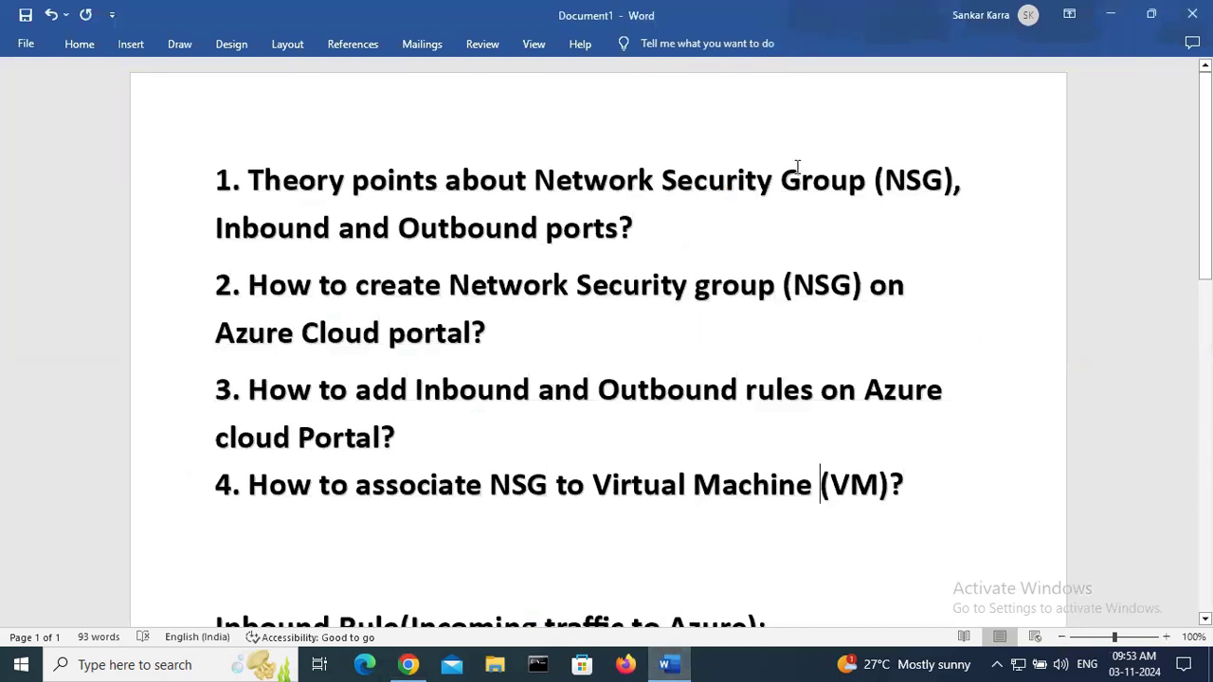
left_click(605, 228)
left_click(740, 284)
left_click(473, 332)
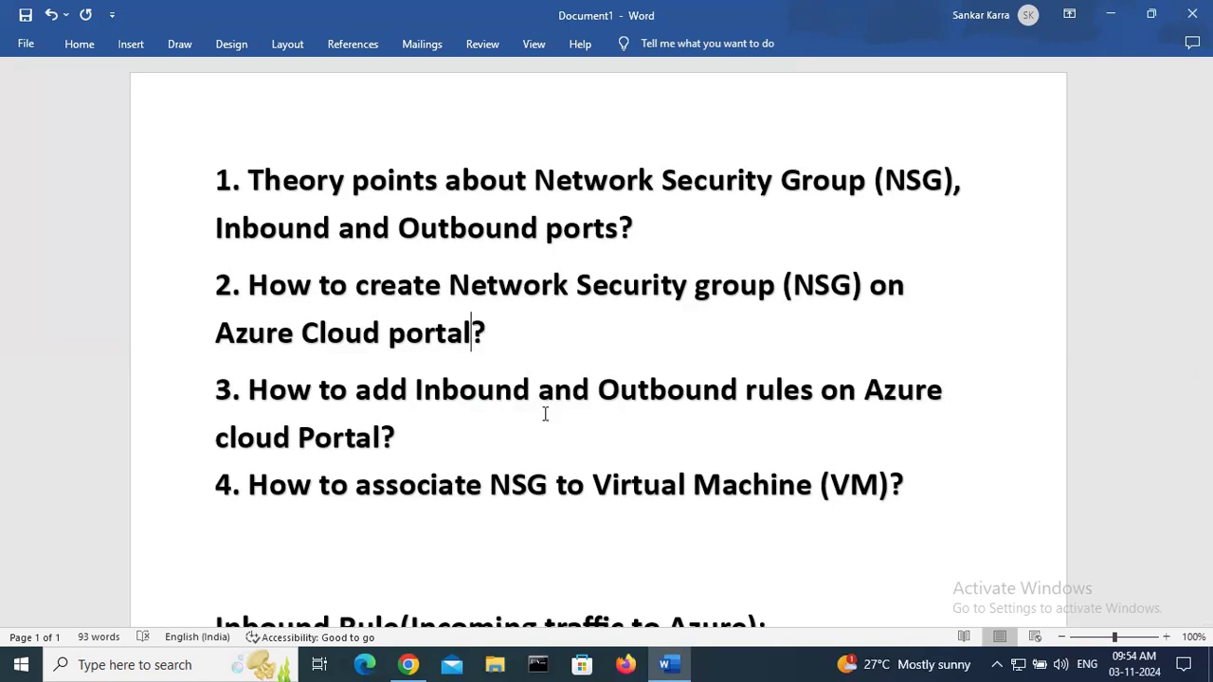
scroll(545, 414, "down", 4)
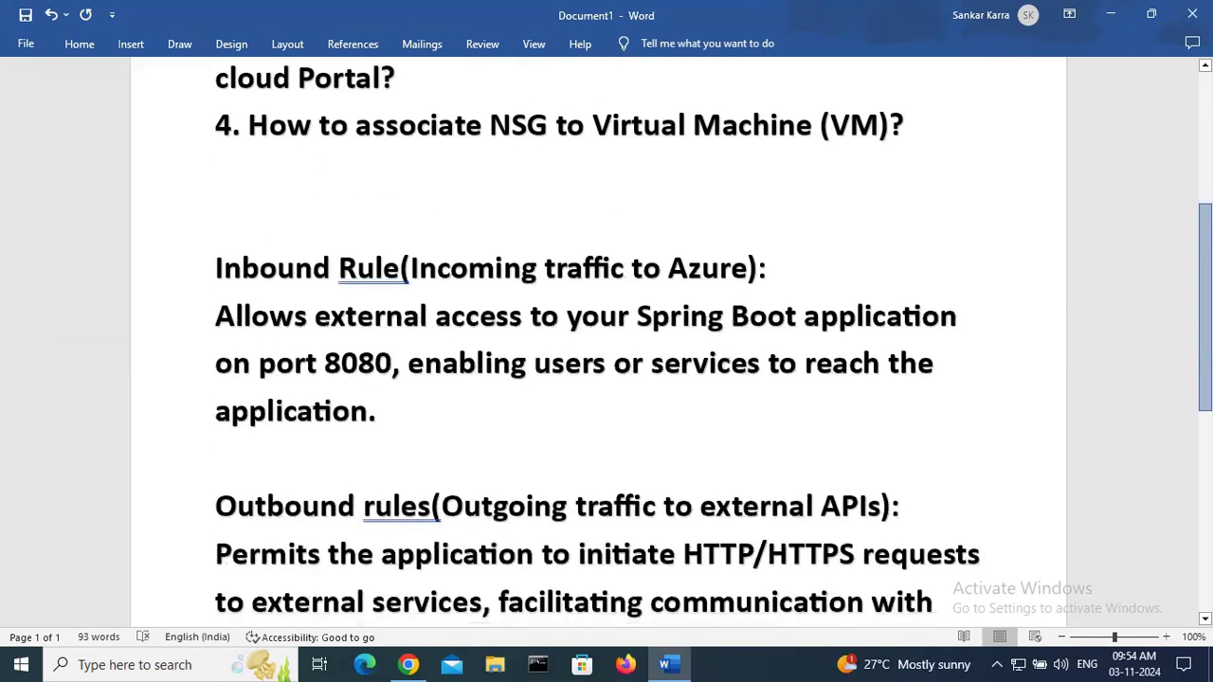
left_click(405, 269)
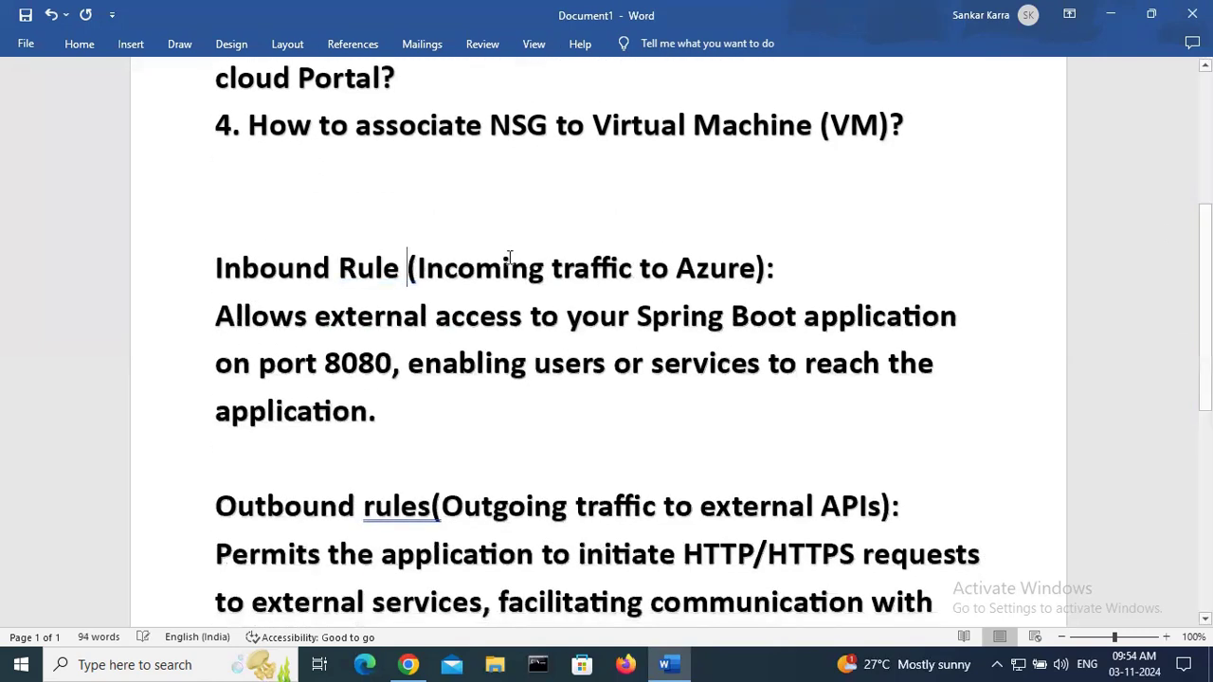